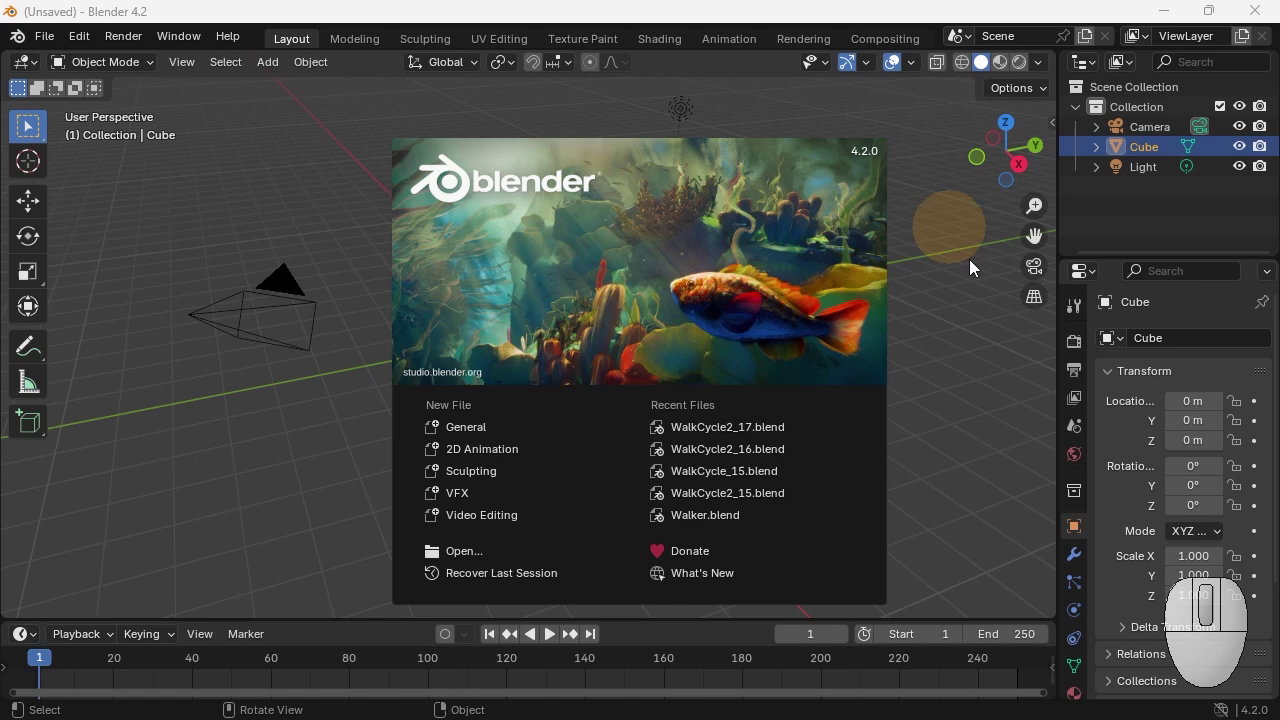
# Step: Dismiss the welcome splash, then orbit, pan and zoom around the default Cube, Camera and Light
pyautogui.click(260, 548)
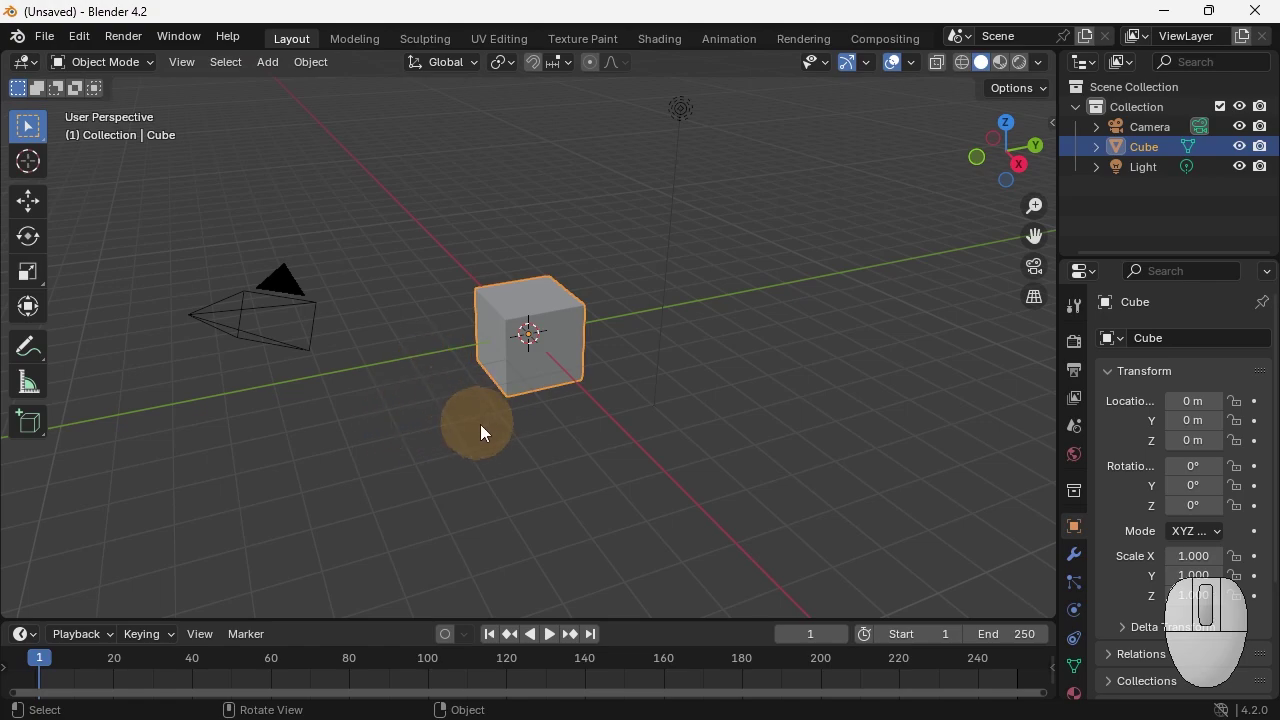
pyautogui.moveTo(539, 435)
pyautogui.mouseDown(button='middle')
pyautogui.moveTo(558, 437)
pyautogui.moveTo(449, 431)
pyautogui.moveTo(524, 452)
pyautogui.moveTo(629, 380)
pyautogui.moveTo(578, 460)
pyautogui.moveTo(400, 412)
pyautogui.moveTo(566, 464)
pyautogui.moveTo(558, 472)
pyautogui.moveTo(500, 406)
pyautogui.moveTo(373, 424)
pyautogui.moveTo(577, 451)
pyautogui.moveTo(636, 430)
pyautogui.moveTo(529, 446)
pyautogui.moveTo(409, 398)
pyautogui.moveTo(489, 444)
pyautogui.moveTo(617, 461)
pyautogui.moveTo(573, 427)
pyautogui.moveTo(823, 436)
pyautogui.moveTo(373, 428)
pyautogui.moveTo(682, 433)
pyautogui.moveTo(300, 432)
pyautogui.moveTo(812, 432)
pyautogui.moveTo(186, 440)
pyautogui.moveTo(731, 446)
pyautogui.moveTo(462, 447)
pyautogui.moveTo(398, 256)
pyautogui.moveTo(448, 503)
pyautogui.moveTo(550, 438)
pyautogui.mouseUp(button='middle')
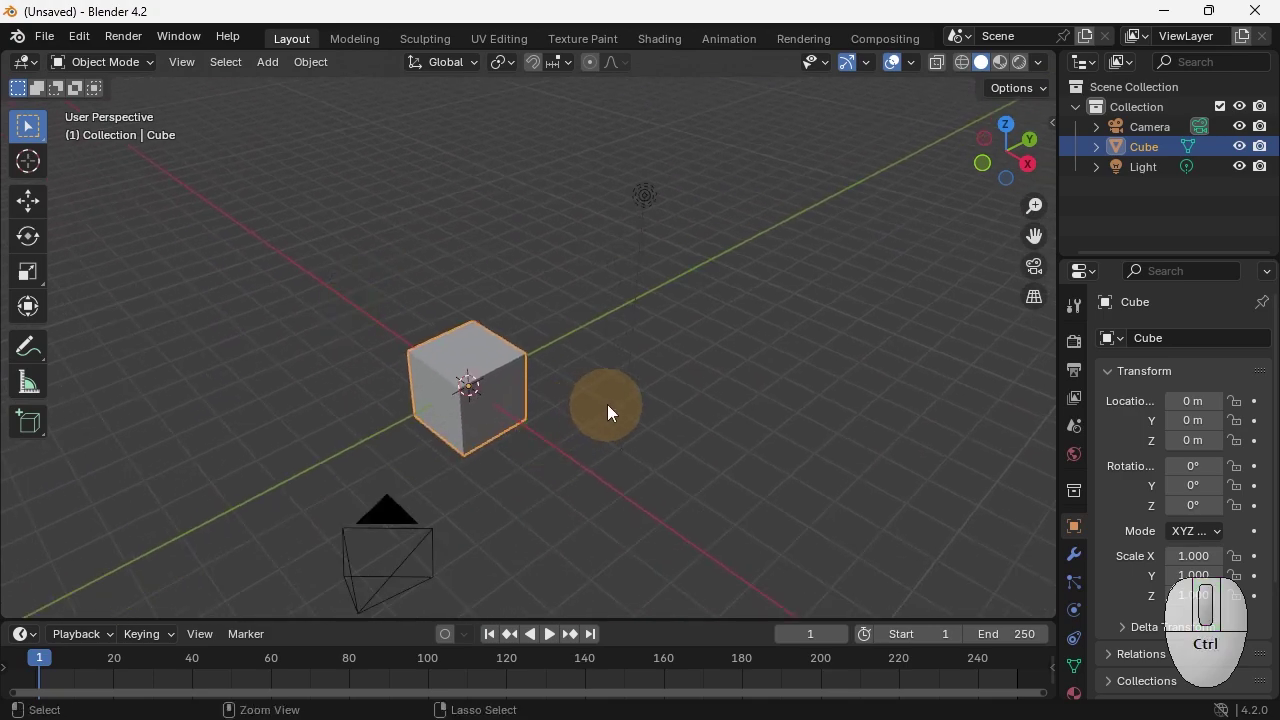
pyautogui.keyDown('ctrl'); pyautogui.moveTo(607, 404); pyautogui.dragTo(687, 353, button='middle'); pyautogui.keyUp('ctrl')
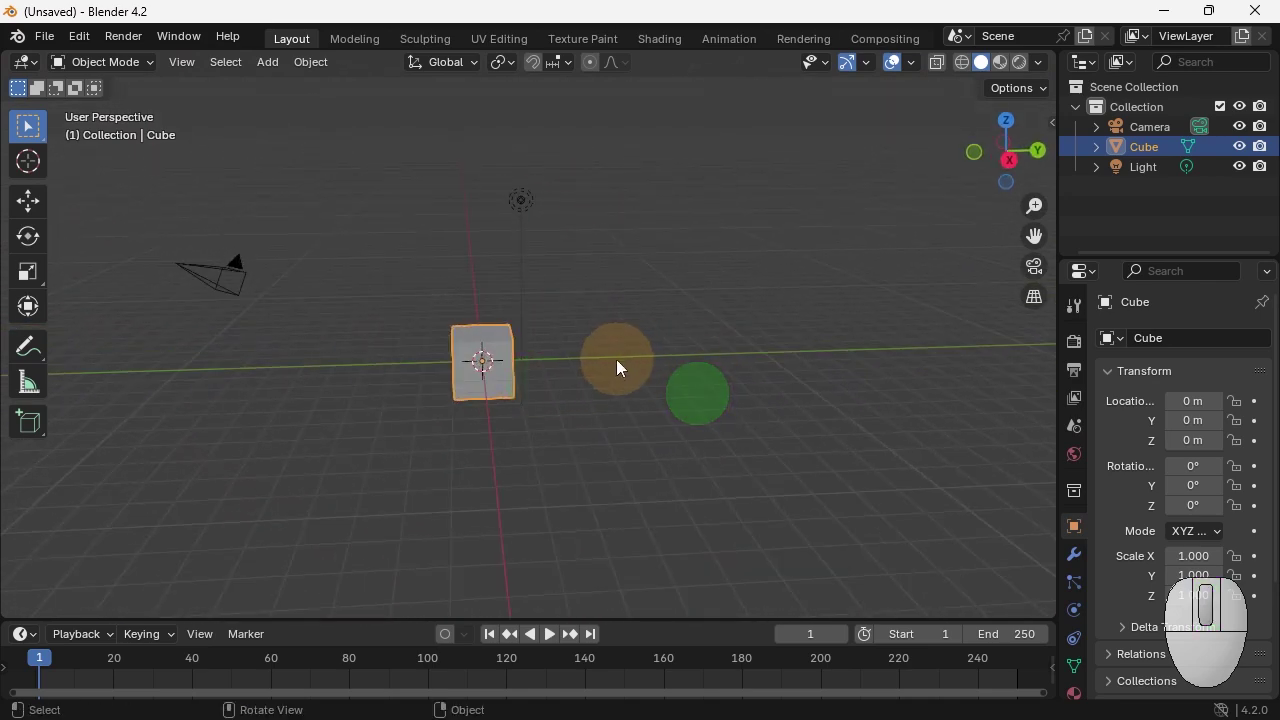
pyautogui.press('Home')
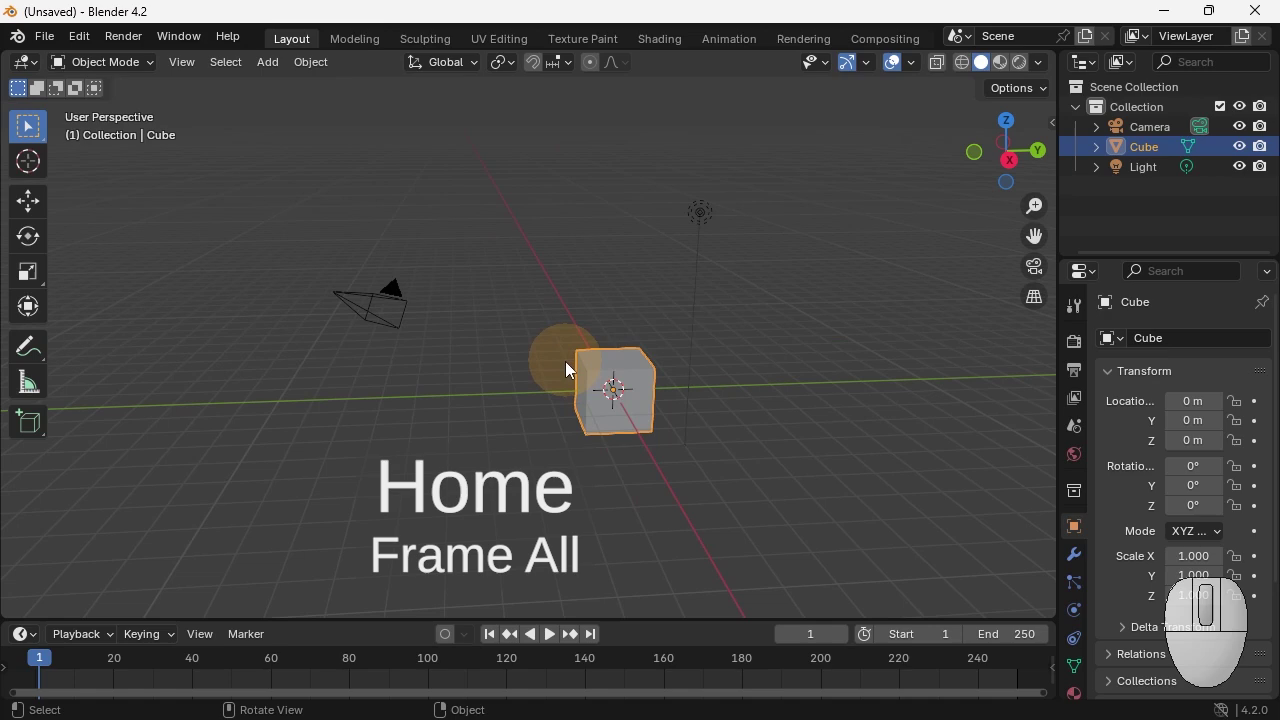
pyautogui.press('KP_Decimal')
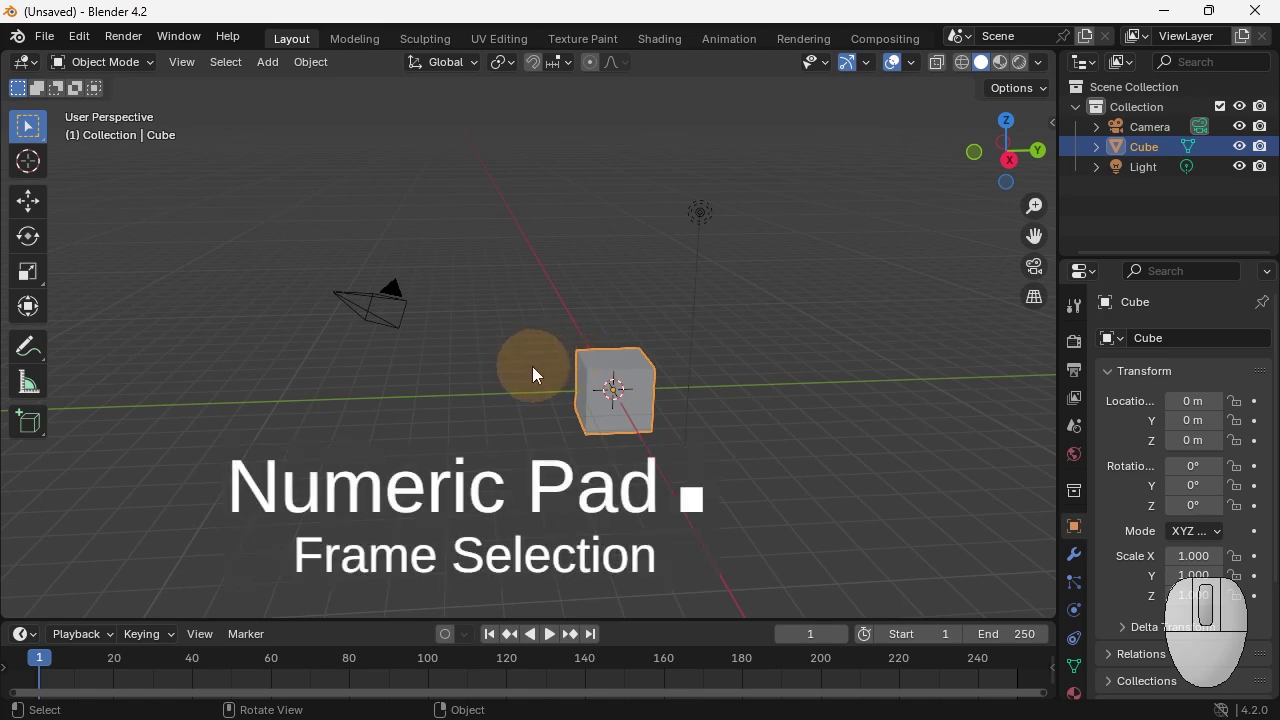
pyautogui.press('KP_Decimal')
pyautogui.moveTo(517, 368)
pyautogui.mouseDown(button='middle')
pyautogui.moveTo(603, 428)
pyautogui.moveTo(563, 394)
pyautogui.moveTo(608, 332)
pyautogui.mouseUp(button='middle')
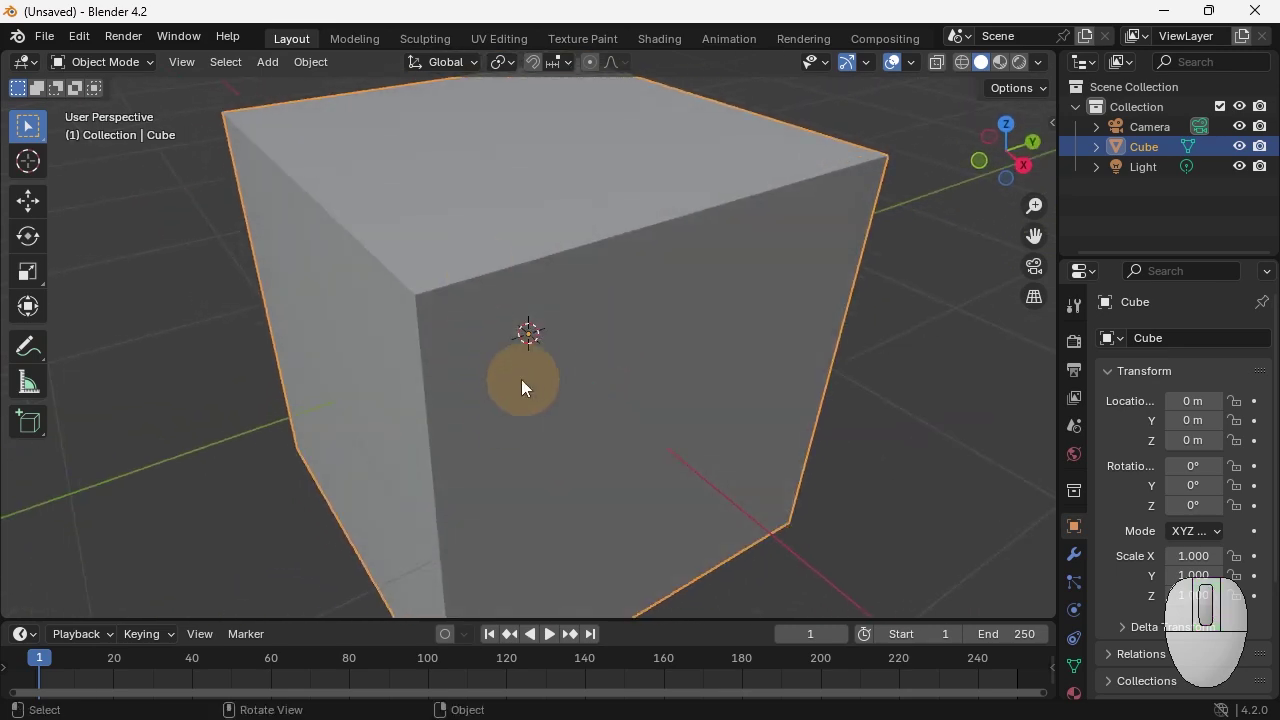
pyautogui.moveTo(523, 380)
pyautogui.mouseDown(button='middle')
pyautogui.moveTo(634, 382)
pyautogui.moveTo(575, 354)
pyautogui.mouseUp(button='middle')
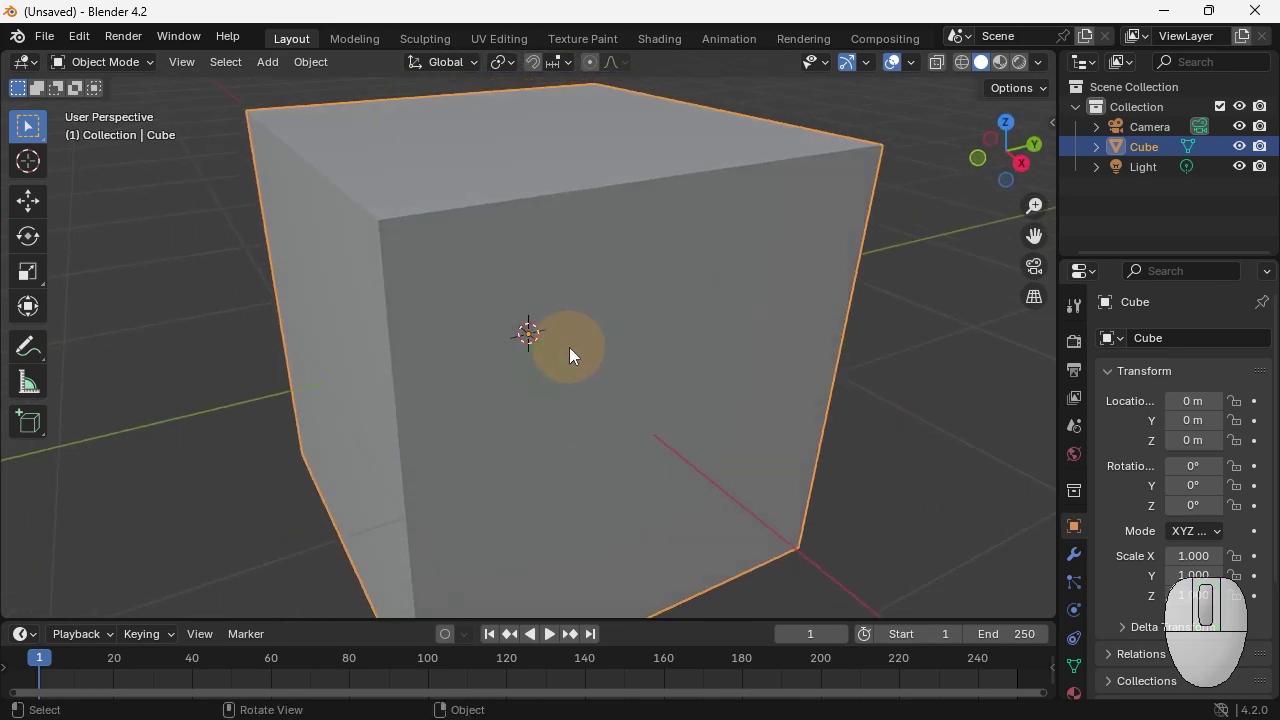
pyautogui.keyDown('ctrl'); pyautogui.moveTo(266, 394); pyautogui.dragTo(312, 370, button='middle'); pyautogui.keyUp('ctrl')
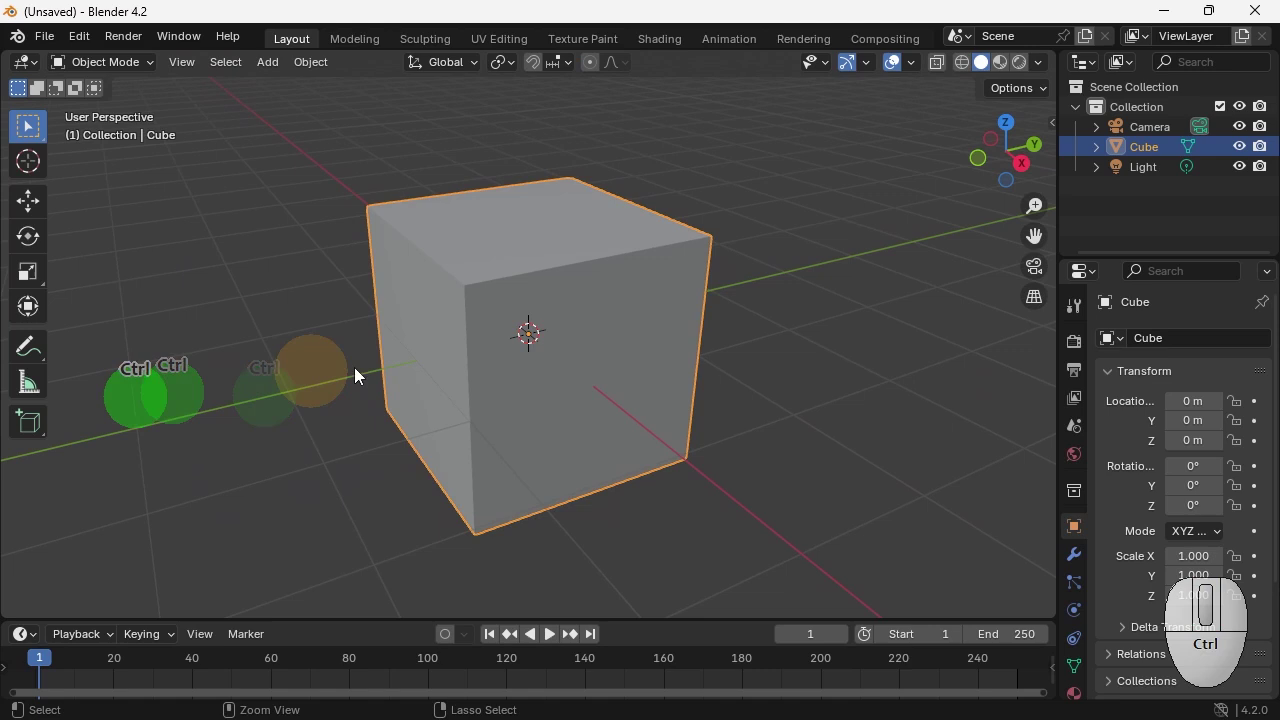
pyautogui.moveTo(877, 394); pyautogui.dragTo(823, 328)
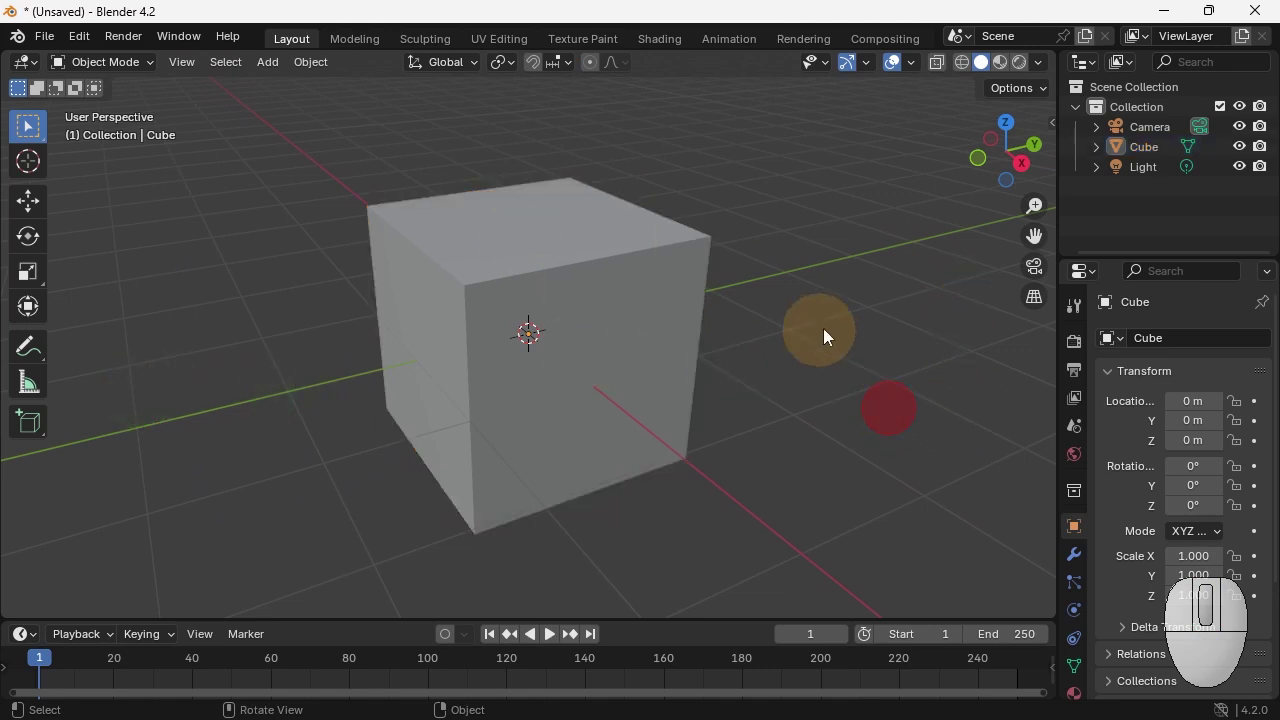
pyautogui.click(603, 346)
pyautogui.click(875, 410)
pyautogui.click(628, 343)
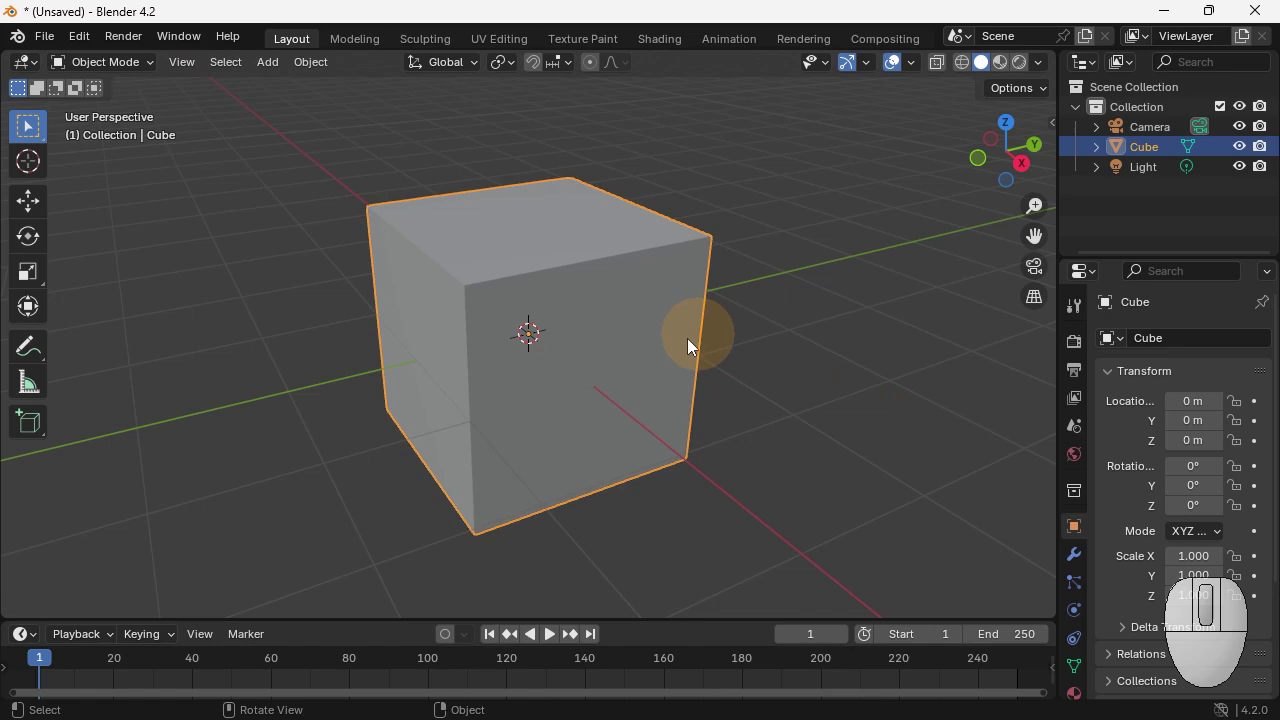
pyautogui.moveTo(689, 346); pyautogui.dragTo(616, 383, button='middle')
pyautogui.moveTo(390, 394); pyautogui.dragTo(170, 405, button='middle')
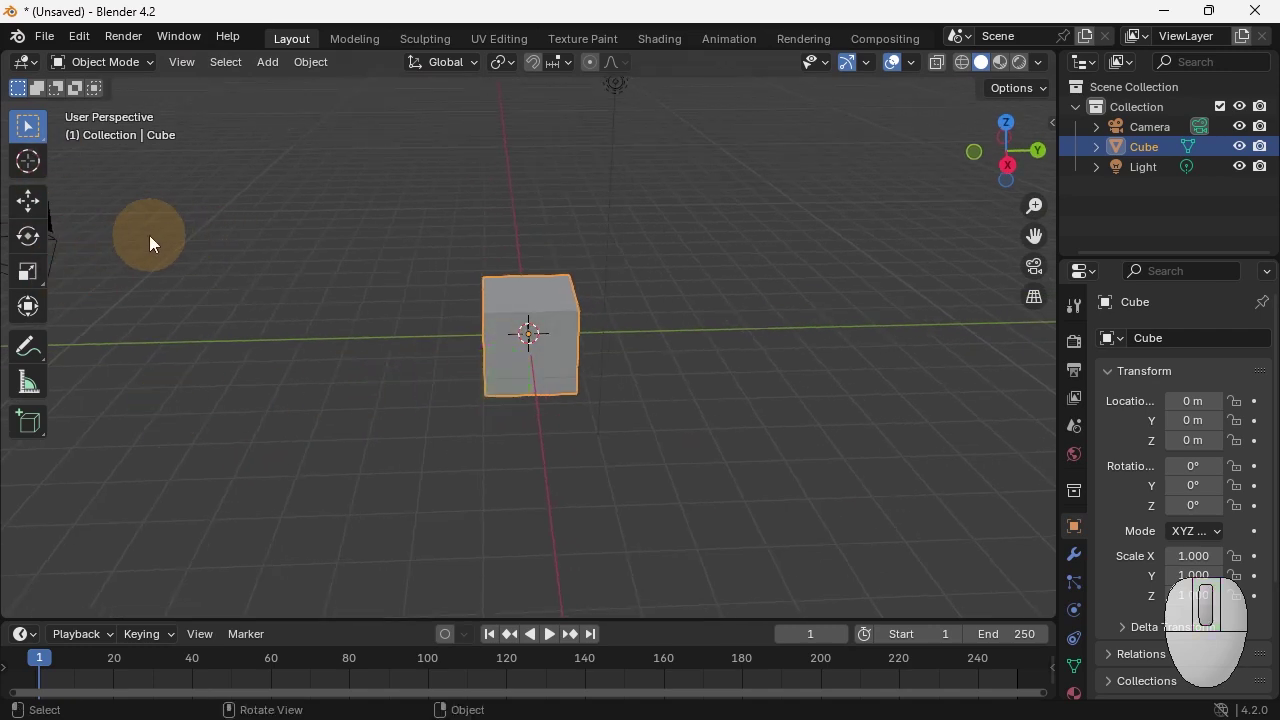
# Step: Move the cube with the Move tool to zero height and far along the Y axis
pyautogui.press('t')
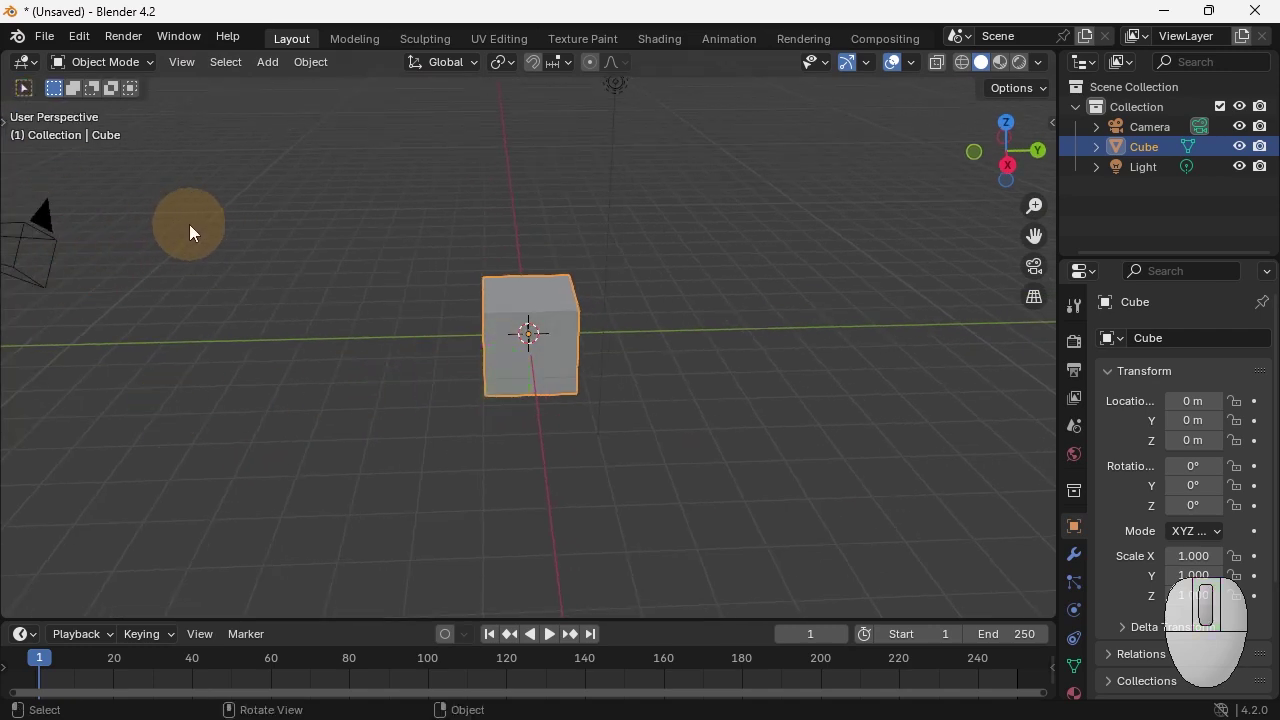
pyautogui.press('t')
pyautogui.press('t')
pyautogui.press('t')
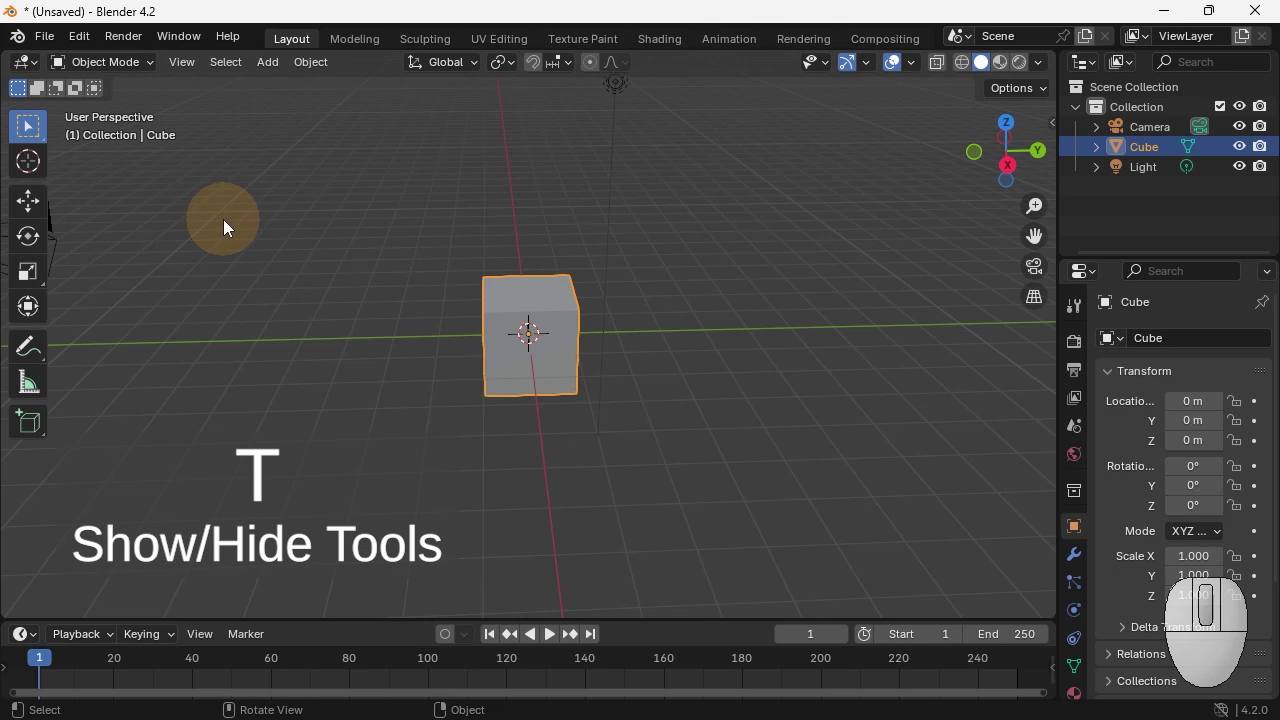
pyautogui.click(29, 204)
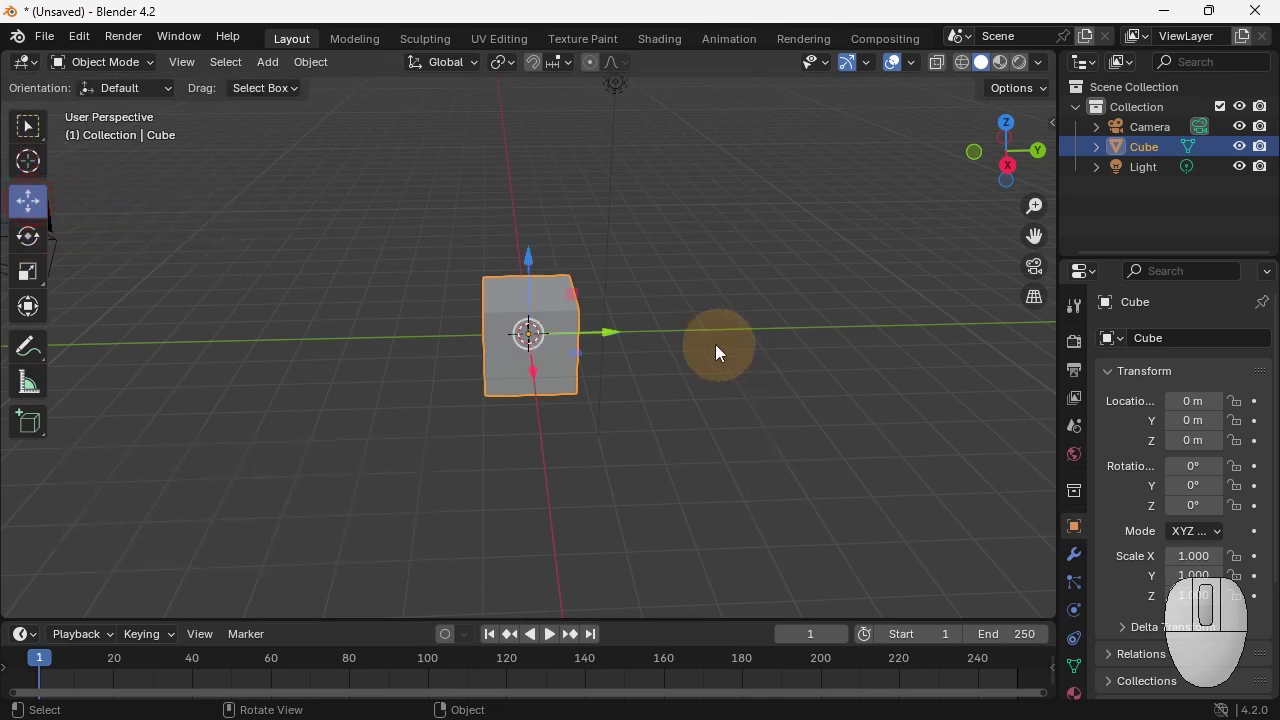
pyautogui.moveTo(610, 332); pyautogui.dragTo(707, 351)
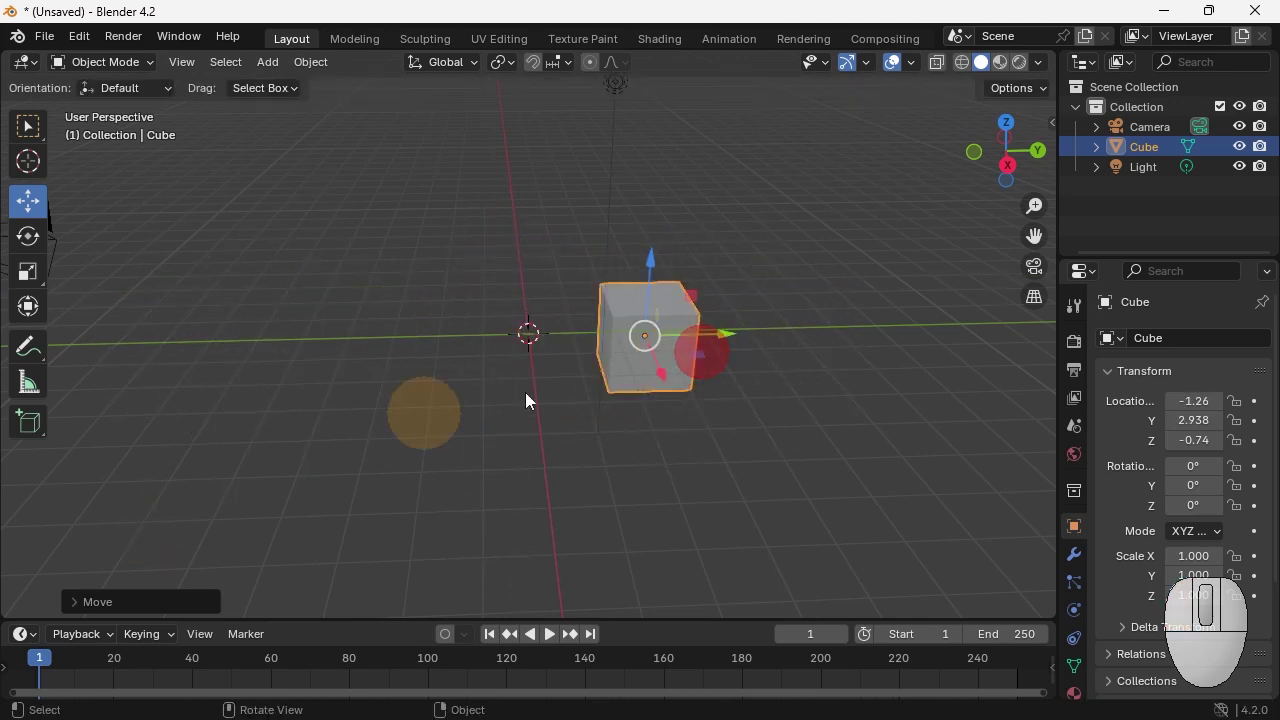
pyautogui.moveTo(648, 256); pyautogui.dragTo(655, 220)
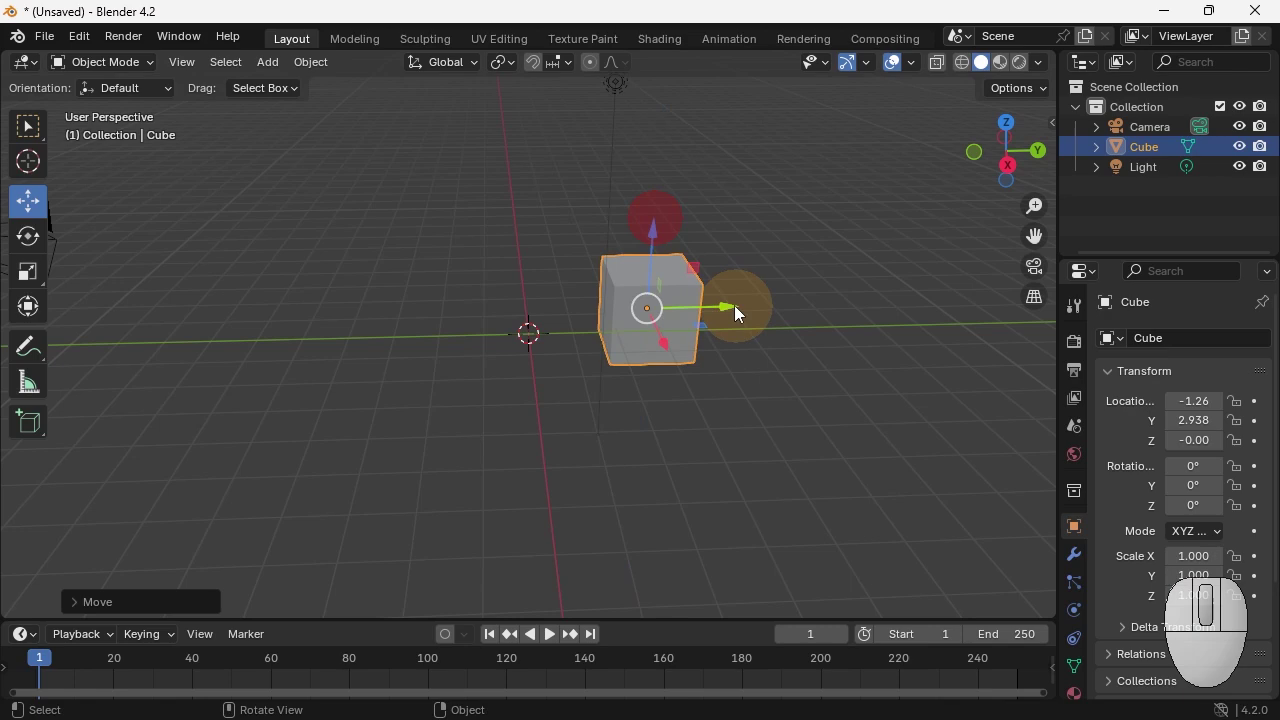
pyautogui.moveTo(737, 314); pyautogui.dragTo(334, 337)
# Step: Rotate the cube with the Rotate tool, tilting it into a slanted position
pyautogui.click(28, 236)
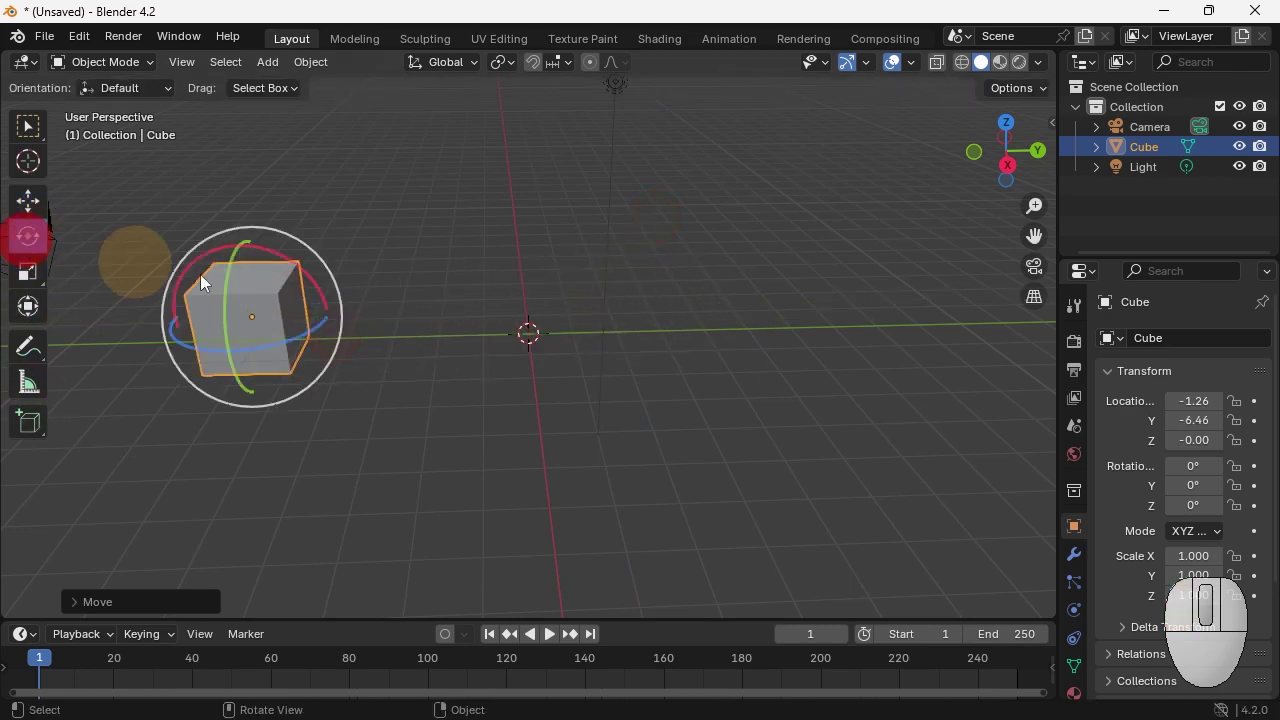
pyautogui.moveTo(317, 268); pyautogui.dragTo(467, 349)
pyautogui.click(30, 273)
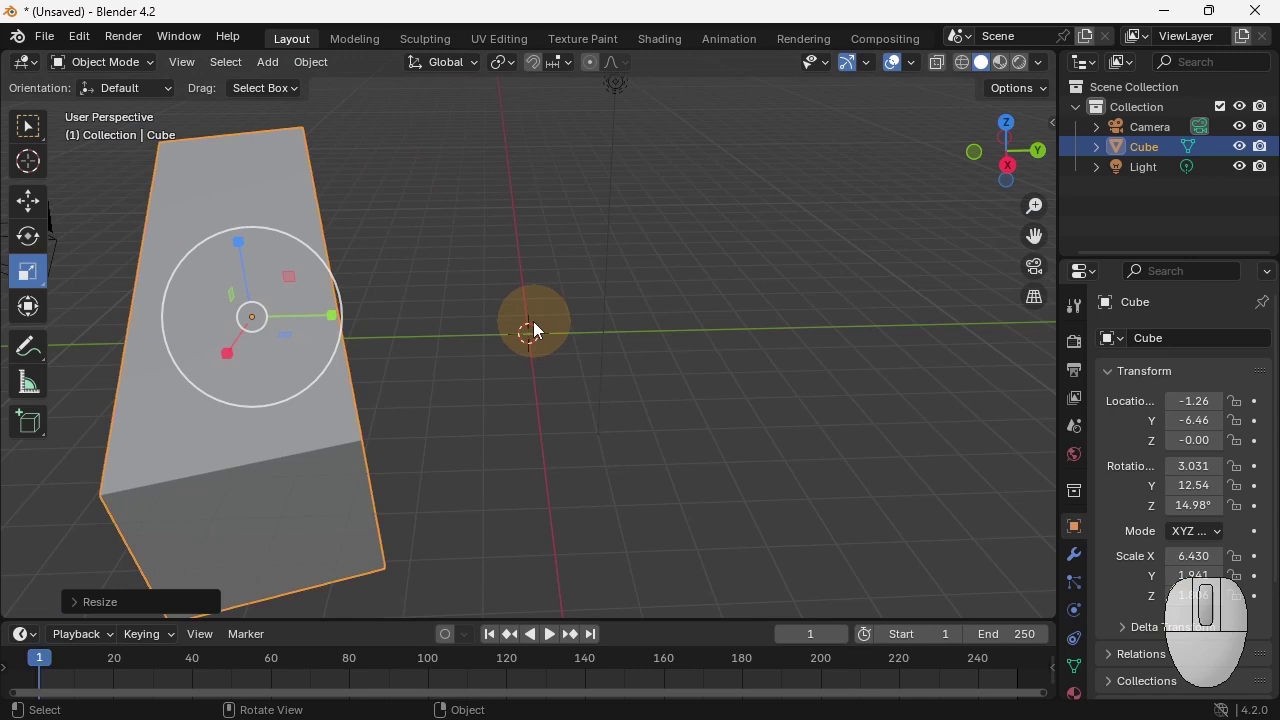
# Step: Undo the cube's scale, rotation and move, restoring 0° rotation and 1.000 scale
pyautogui.hotkey('ctrl', 'z')
pyautogui.hotkey('ctrl', 'z')
pyautogui.hotkey('ctrl', 'z')
pyautogui.hotkey('ctrl', 'z')
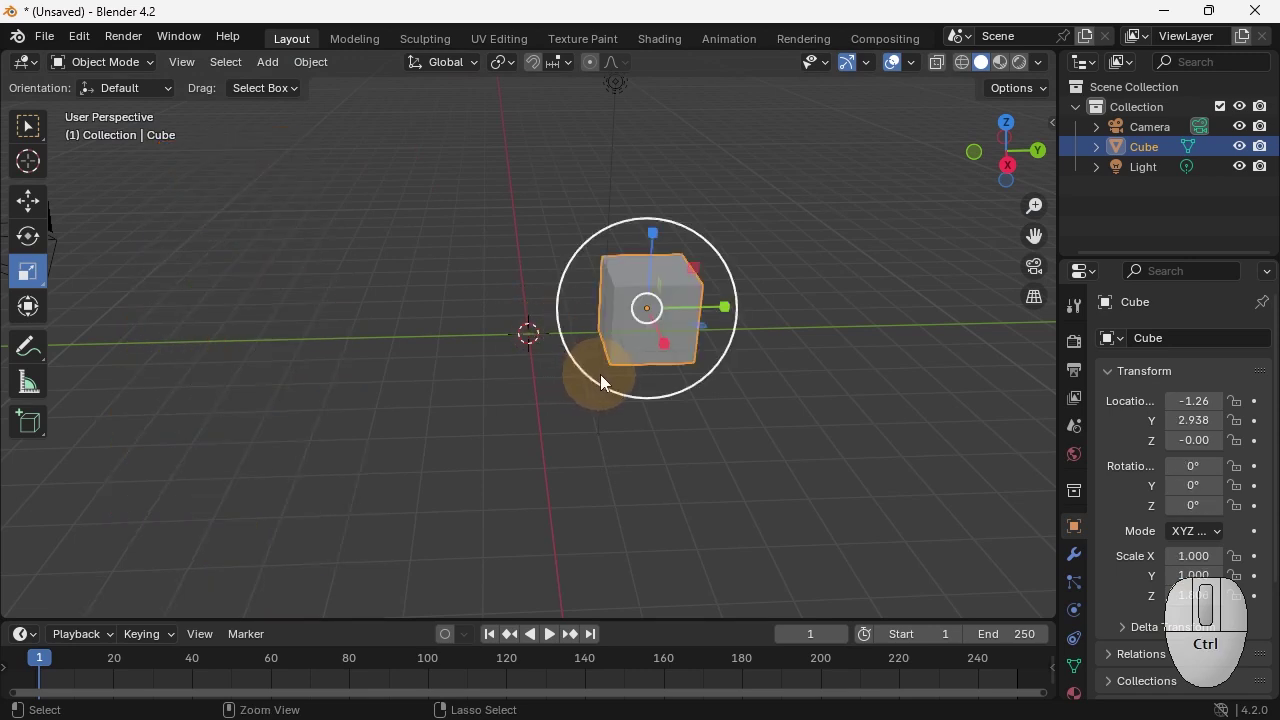
pyautogui.hotkey('ctrl', 'z')
pyautogui.hotkey('ctrl', 'z')
pyautogui.hotkey('ctrl', 'z')
pyautogui.hotkey('ctrl', 'z')
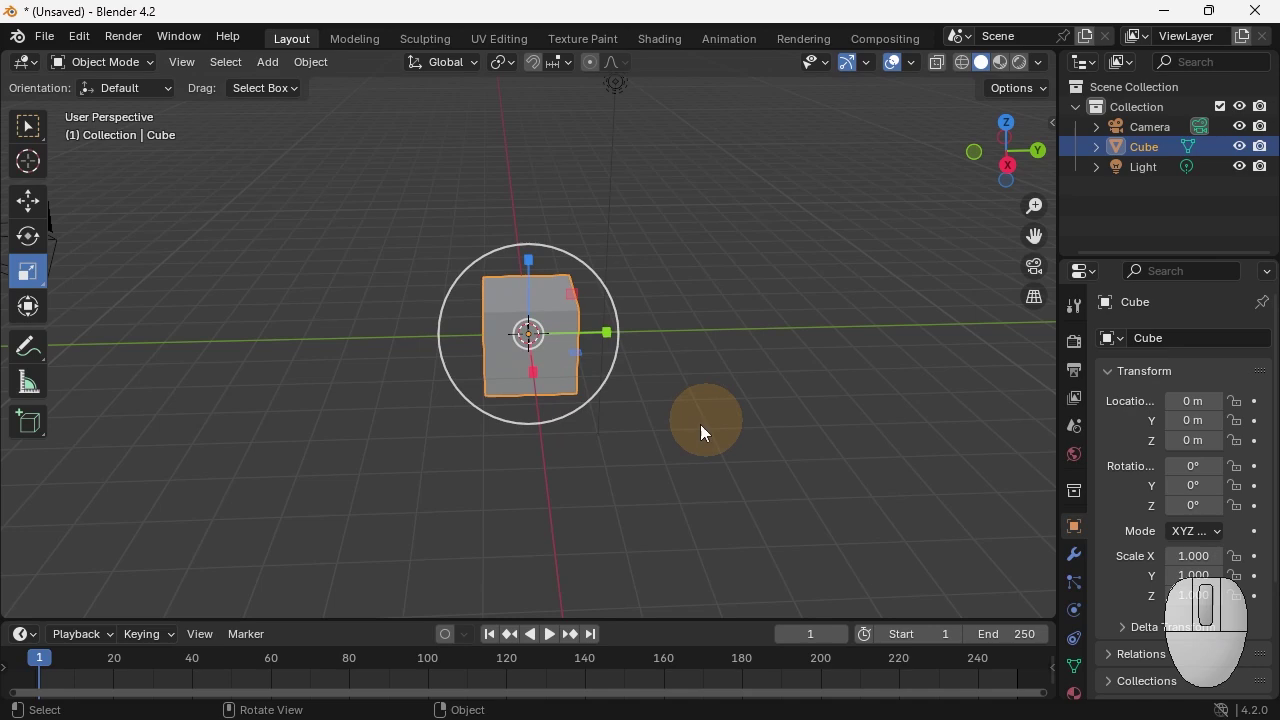
pyautogui.moveTo(705, 432); pyautogui.dragTo(596, 416, button='middle')
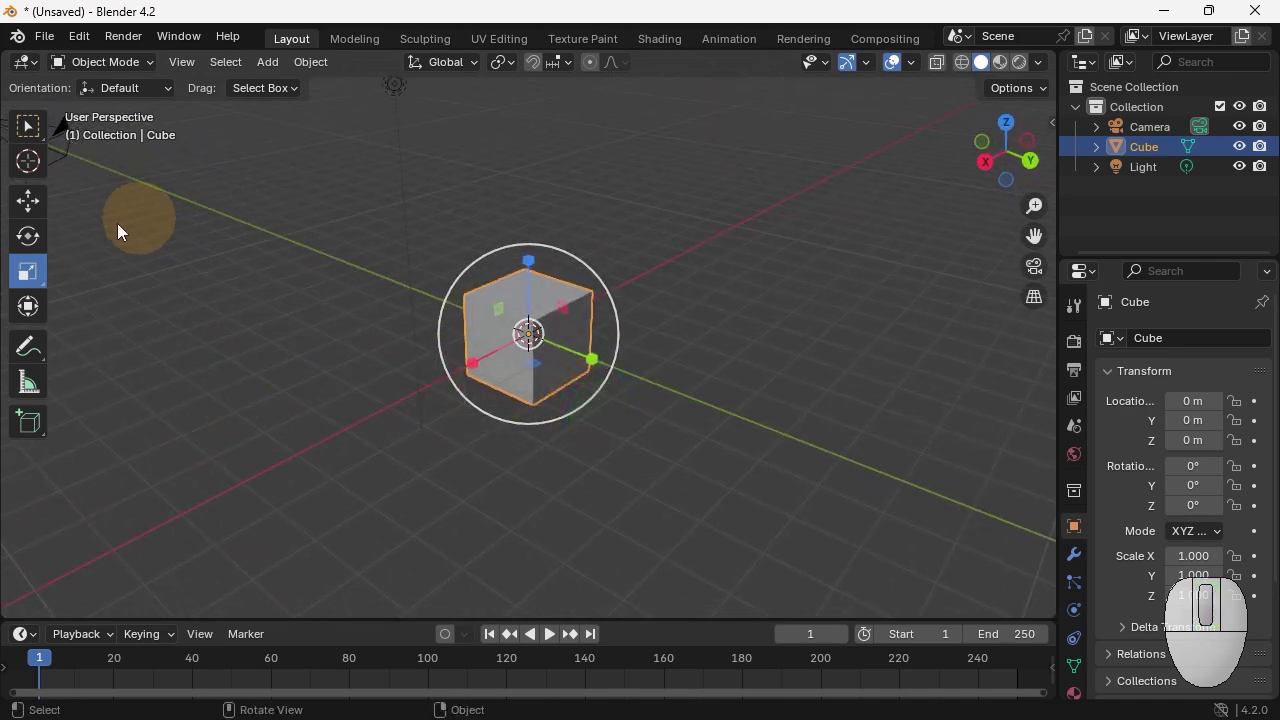
pyautogui.click(28, 130)
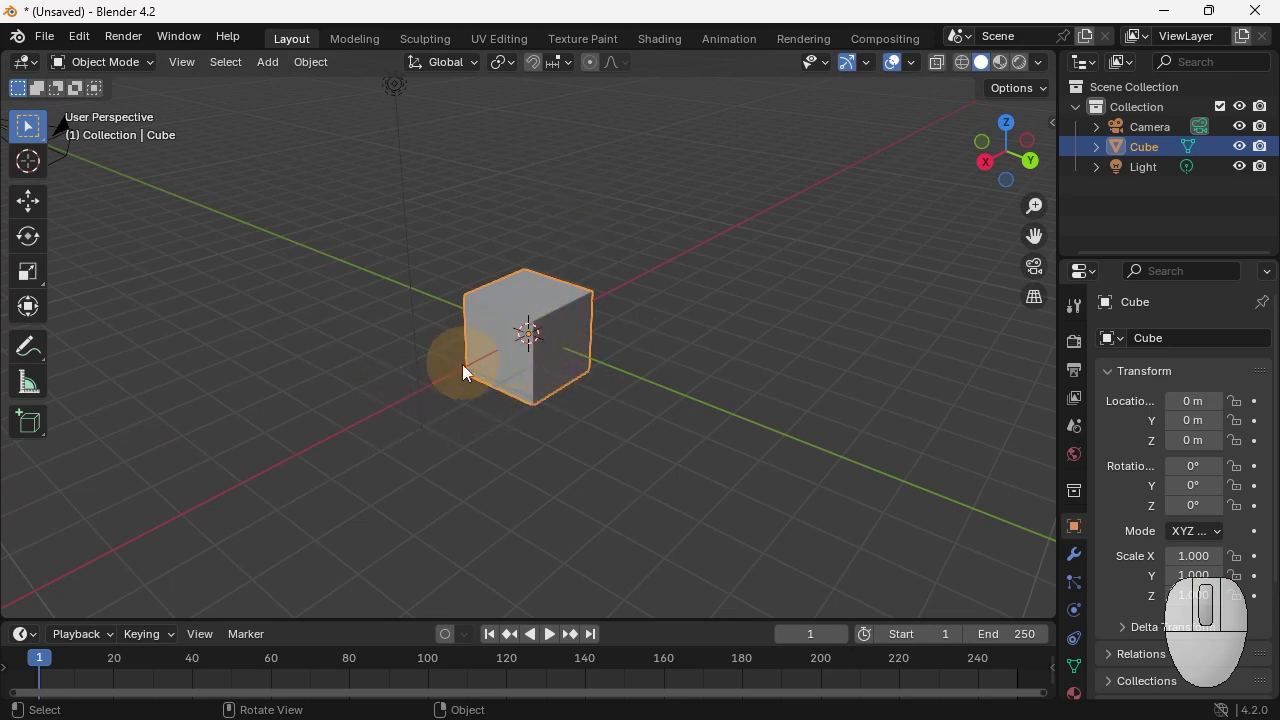
# Step: Move the cube with G and X/Y axis constraints to about 1.654, -2.07, 0.561
pyautogui.press('g')
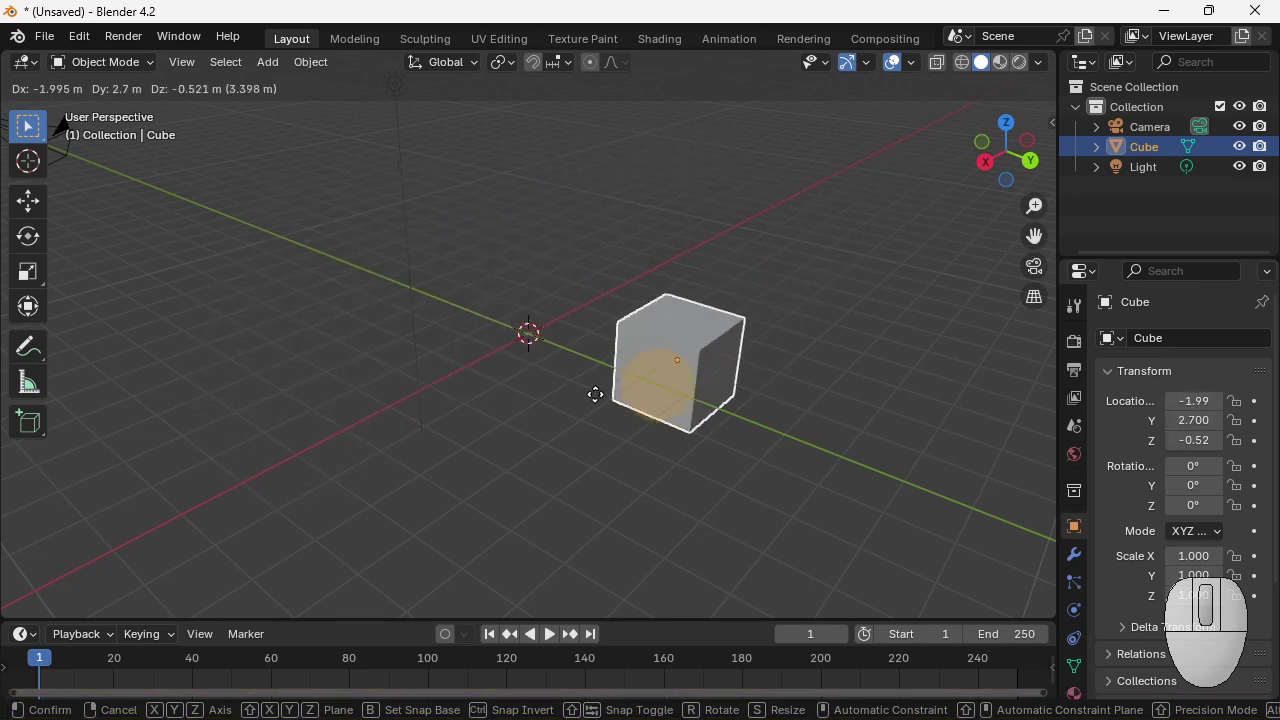
pyautogui.click(721, 328)
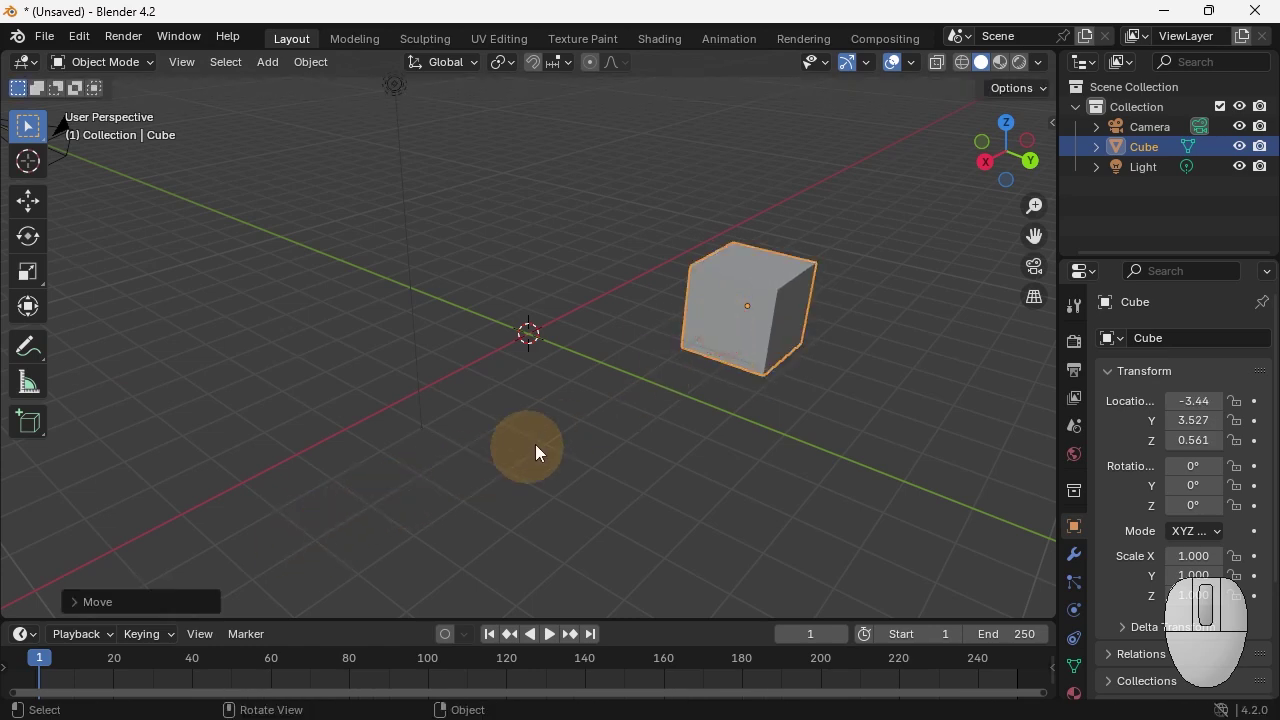
pyautogui.press('g')
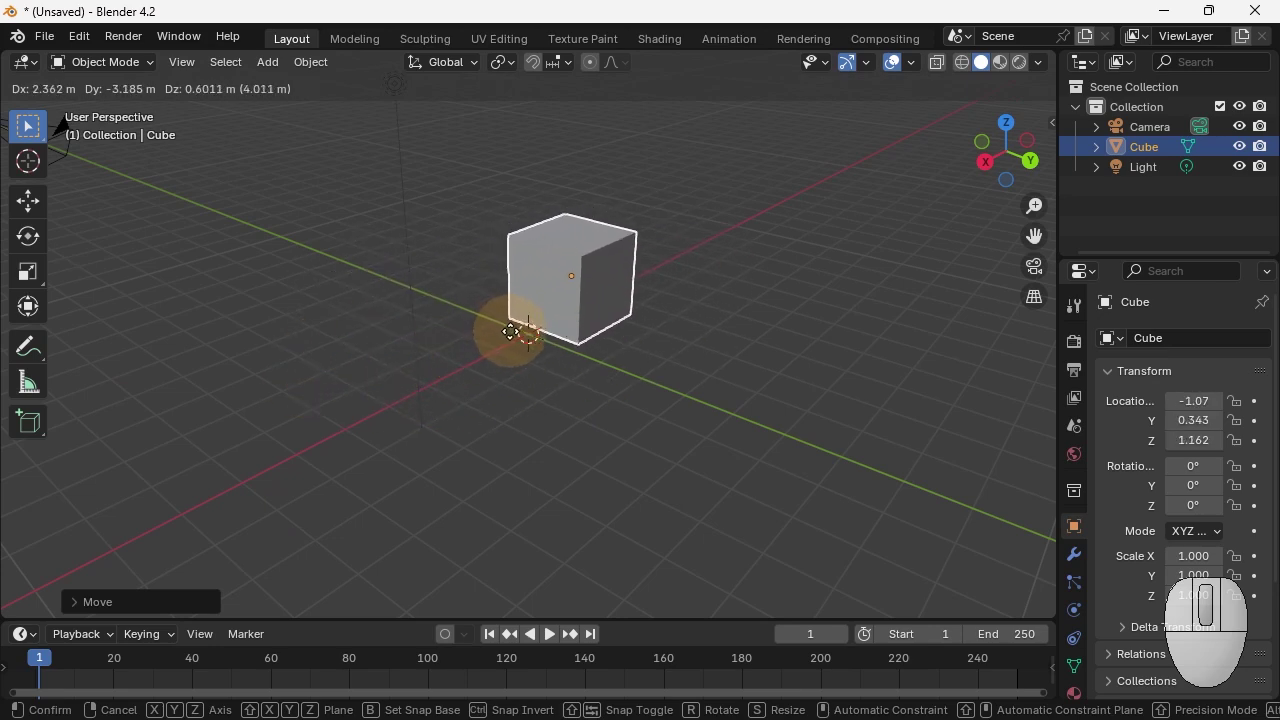
pyautogui.press('y')
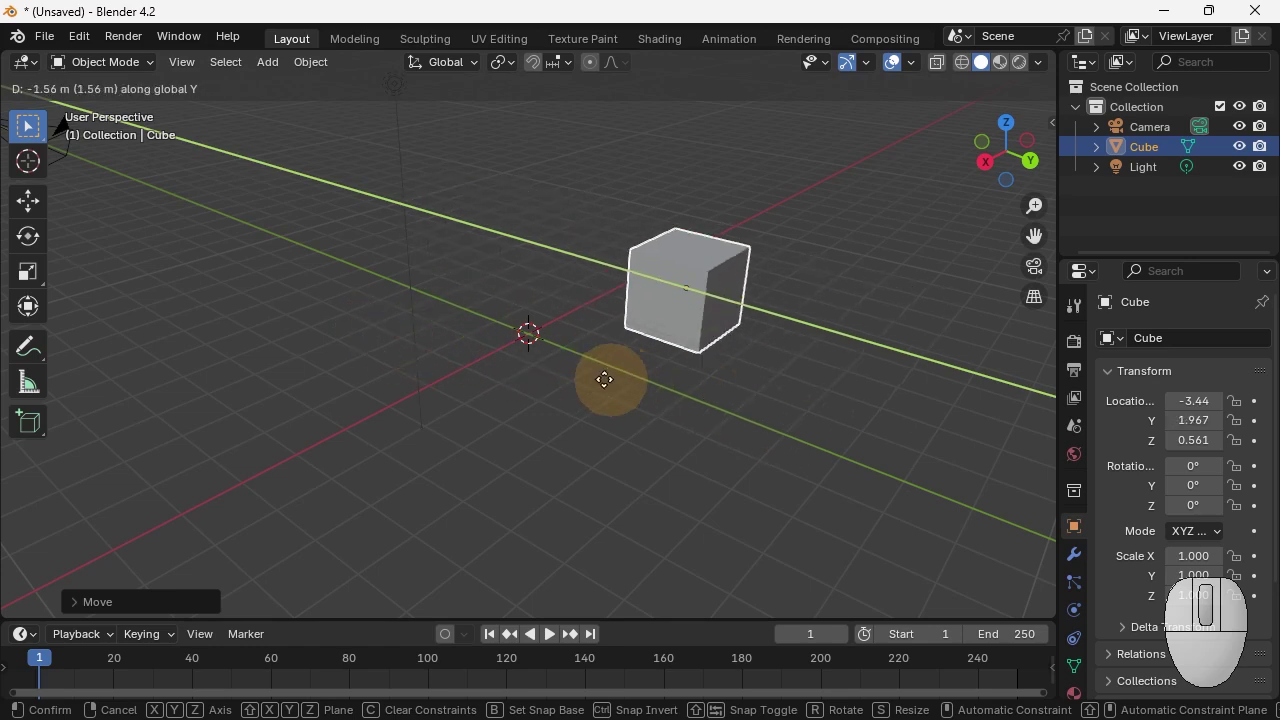
pyautogui.press('x')
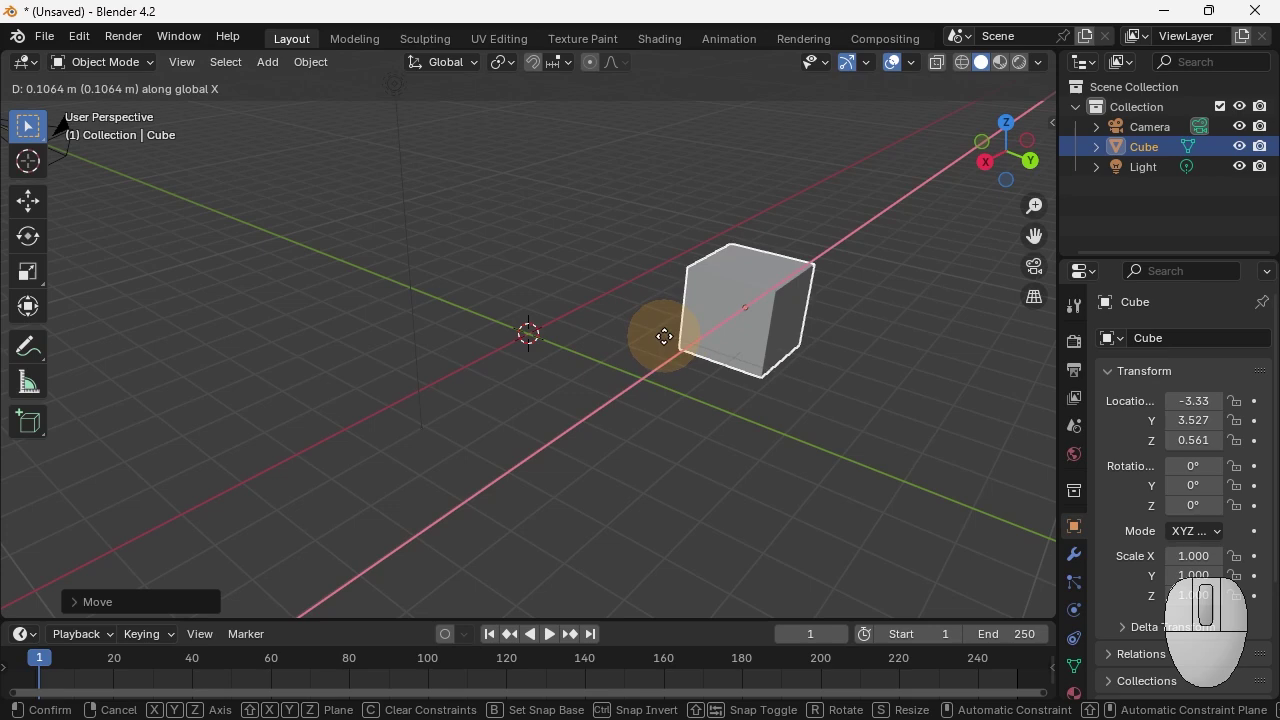
pyautogui.click(540, 431)
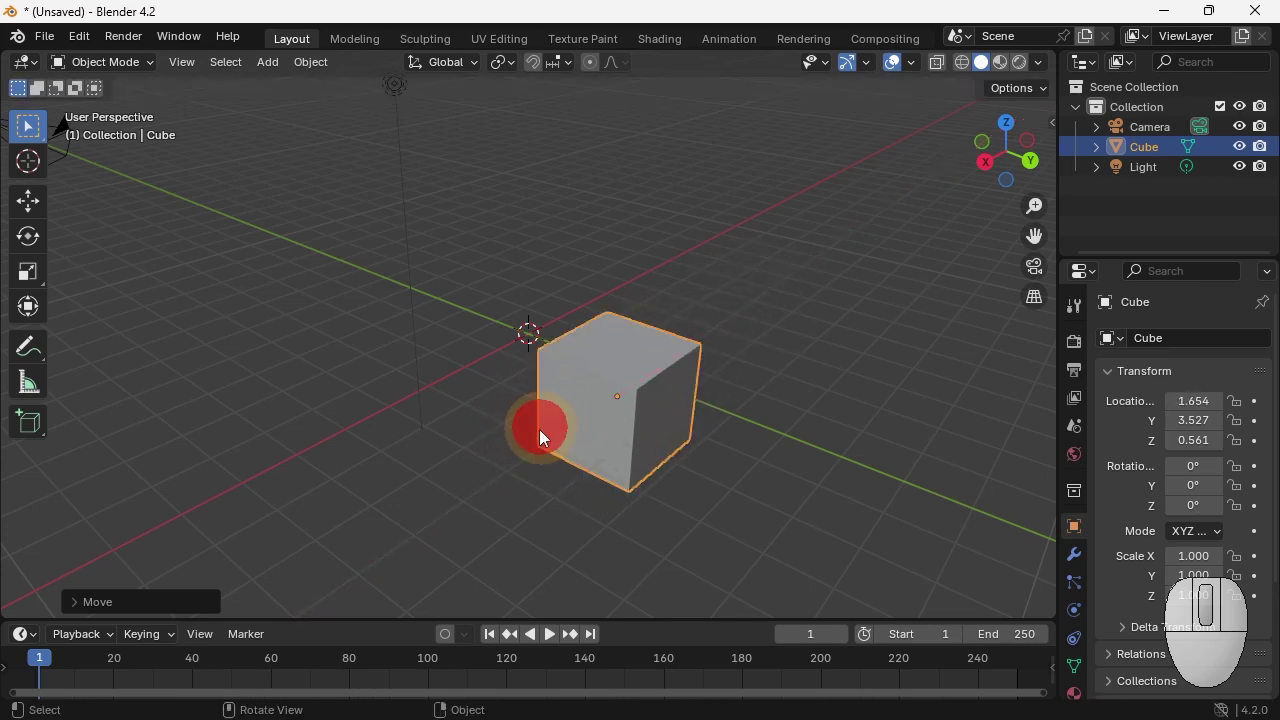
pyautogui.press('g')
pyautogui.press('y')
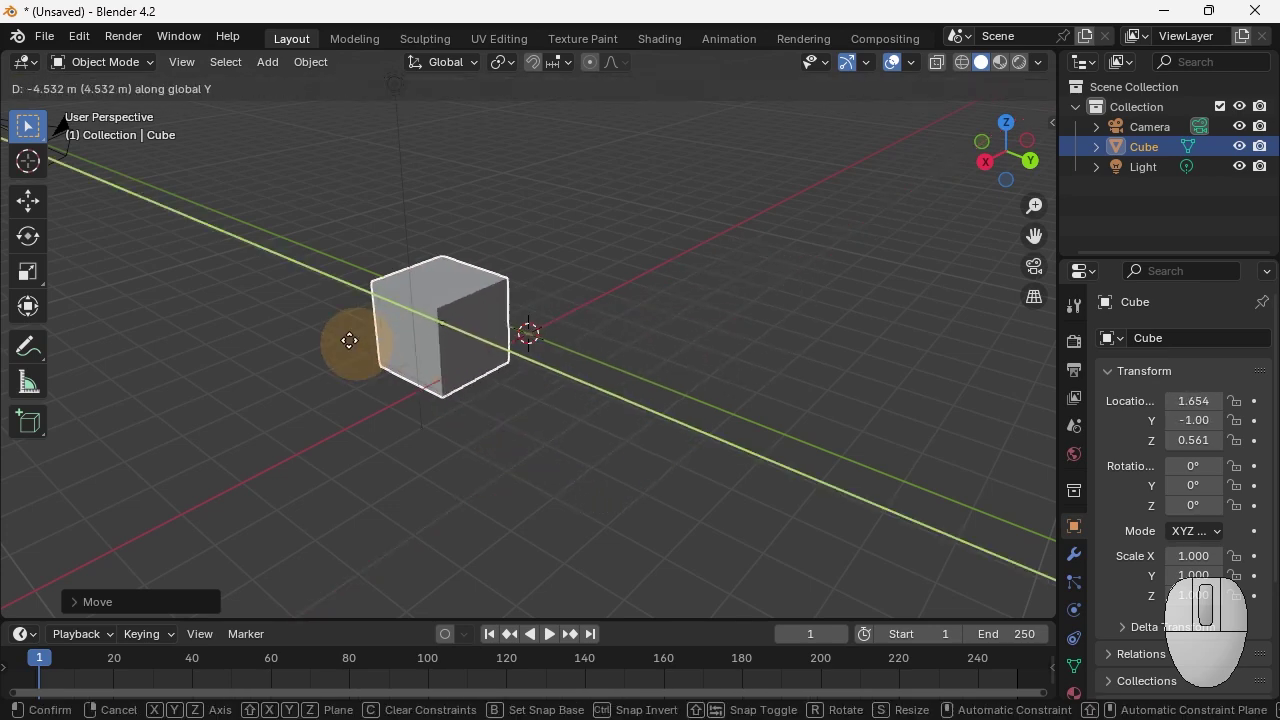
pyautogui.click(338, 334)
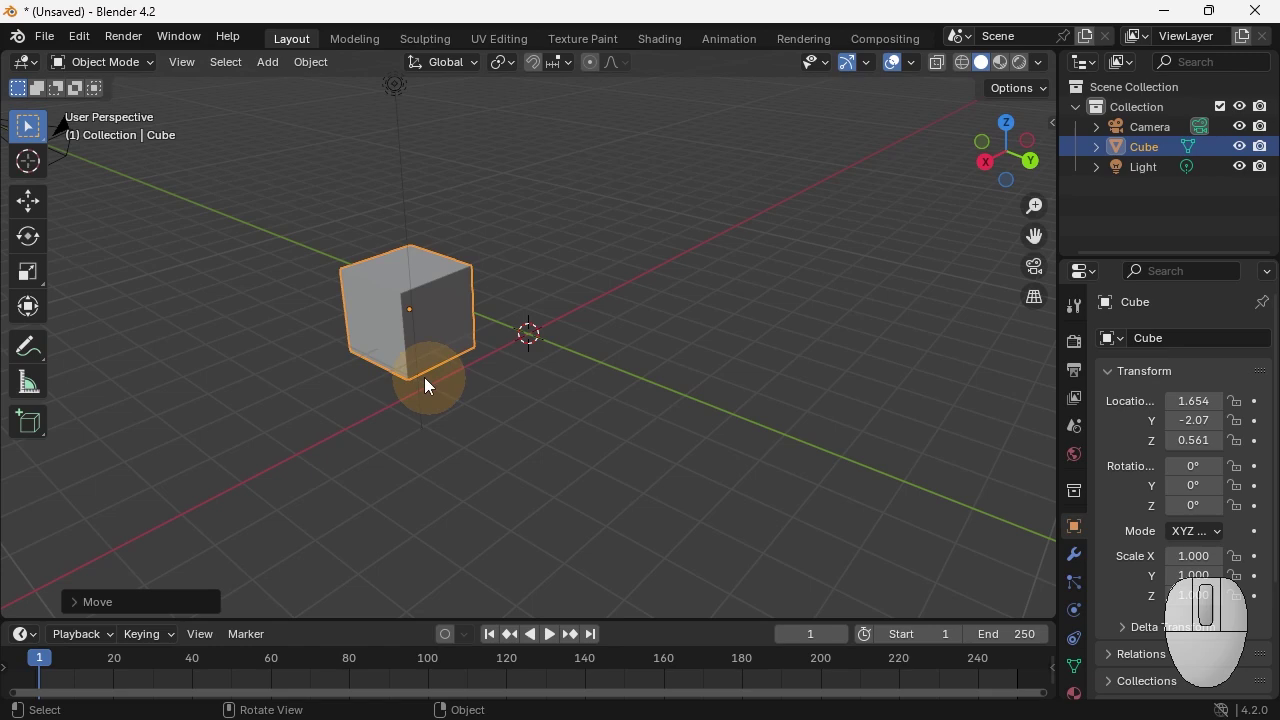
# Step: Rotate the cube -10.3° around Y and -127° around Z
pyautogui.press('r')
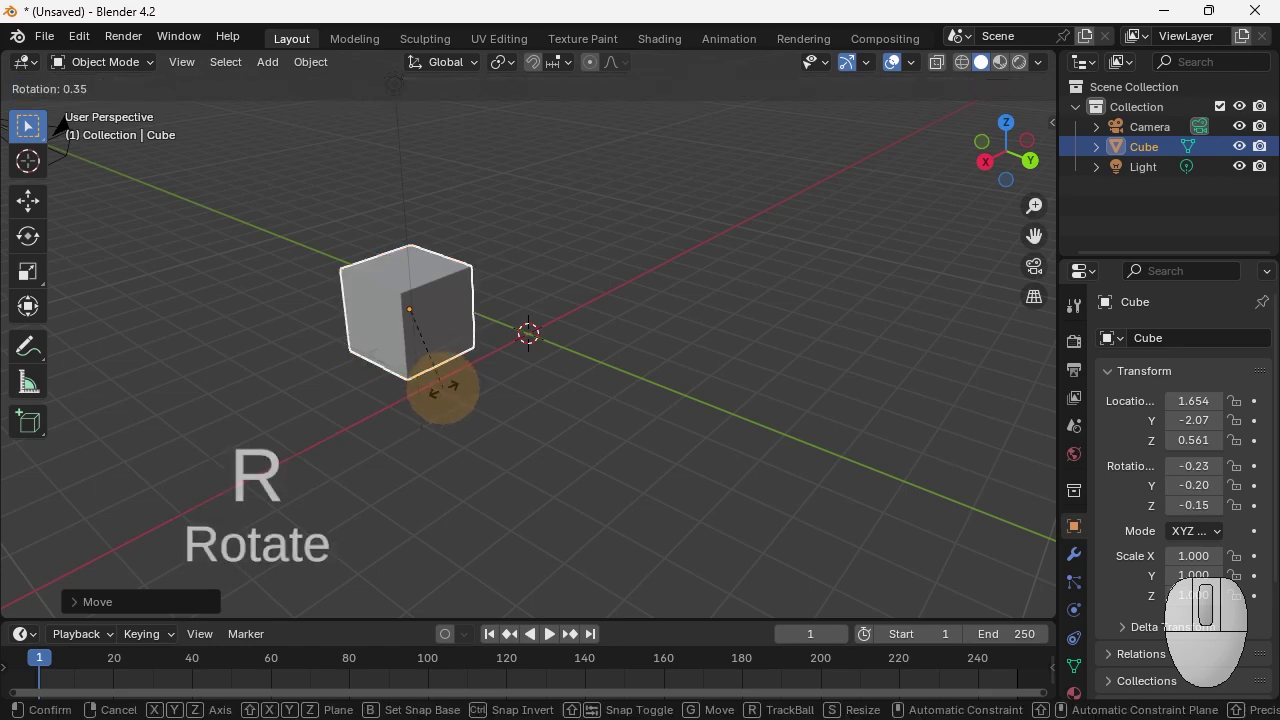
pyautogui.press('y')
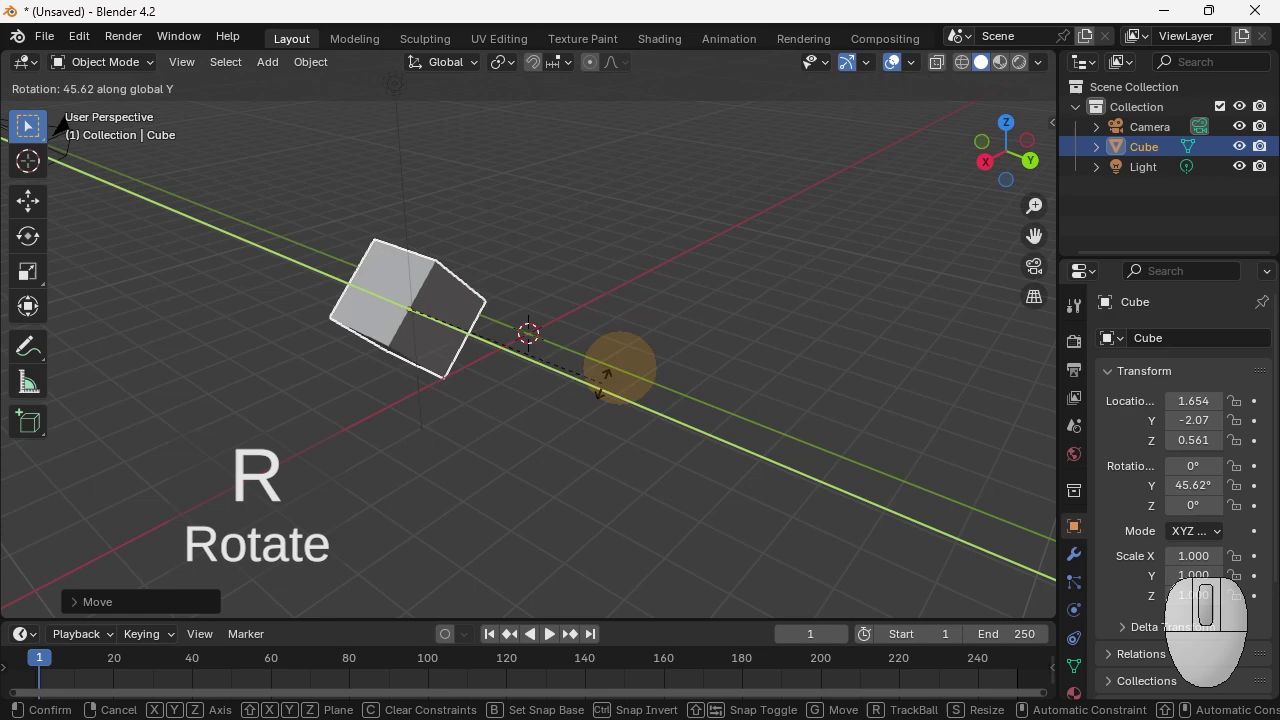
pyautogui.click(435, 443)
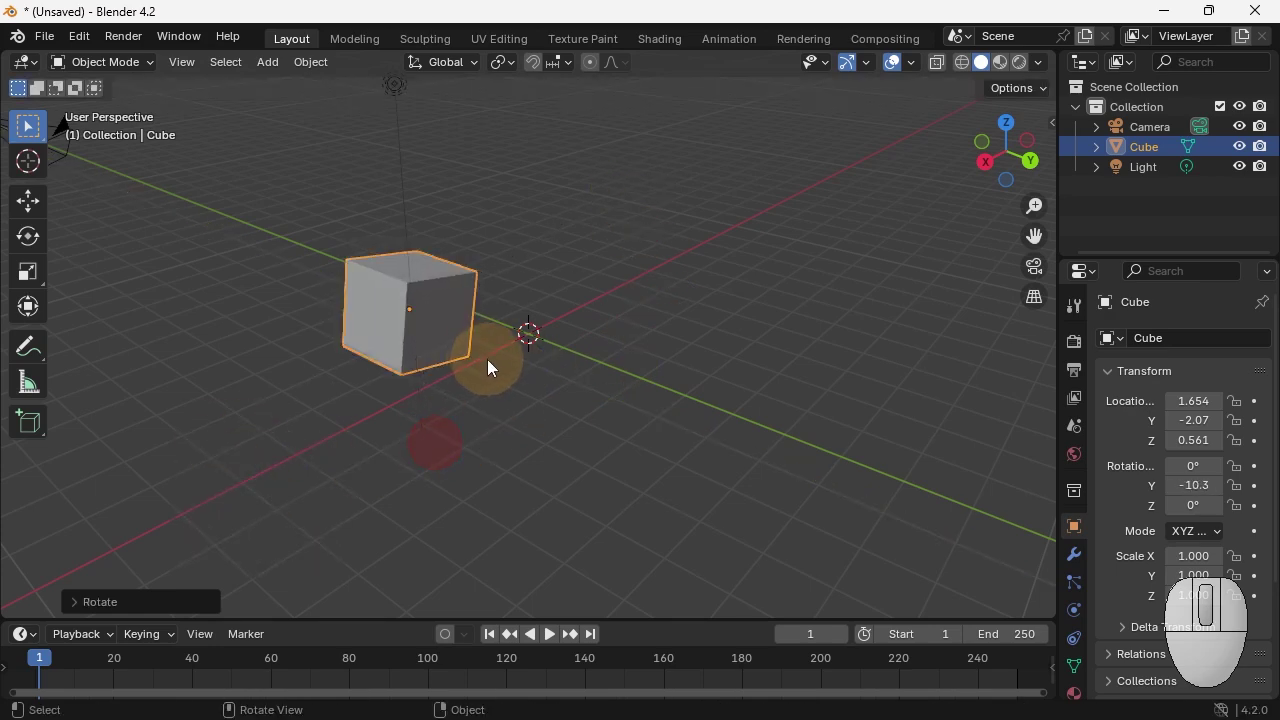
pyautogui.press('r')
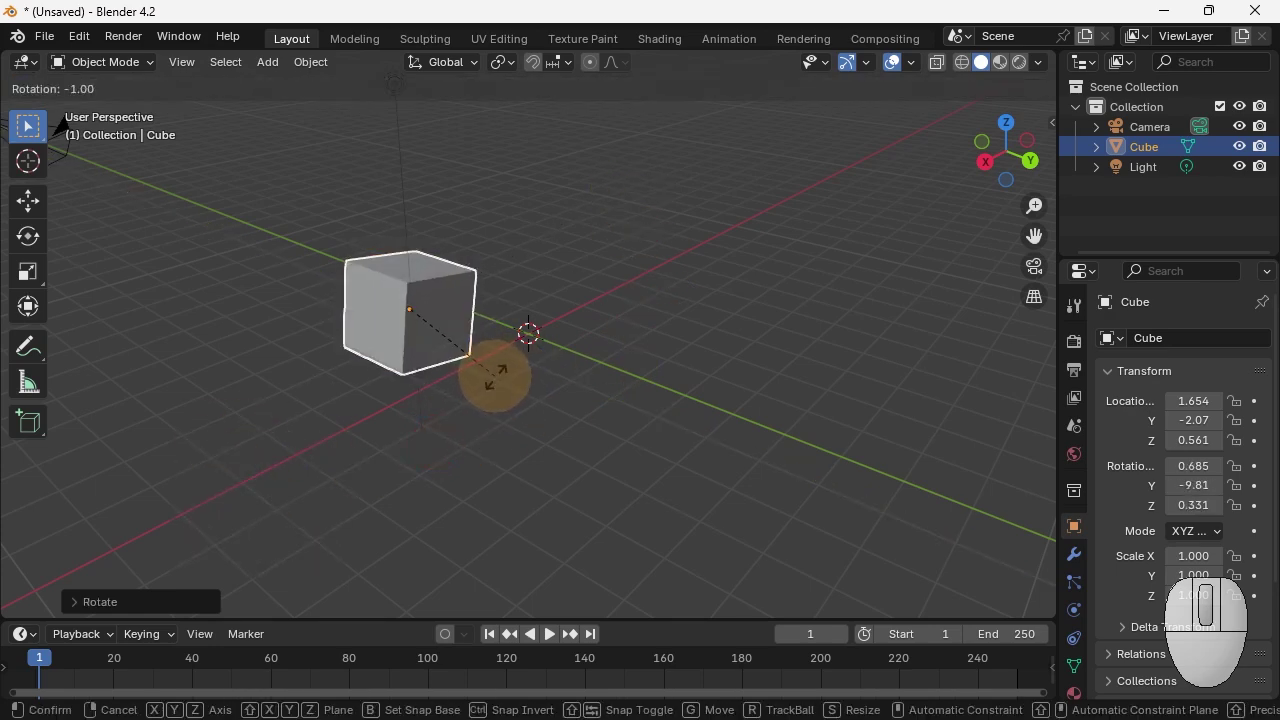
pyautogui.press('z')
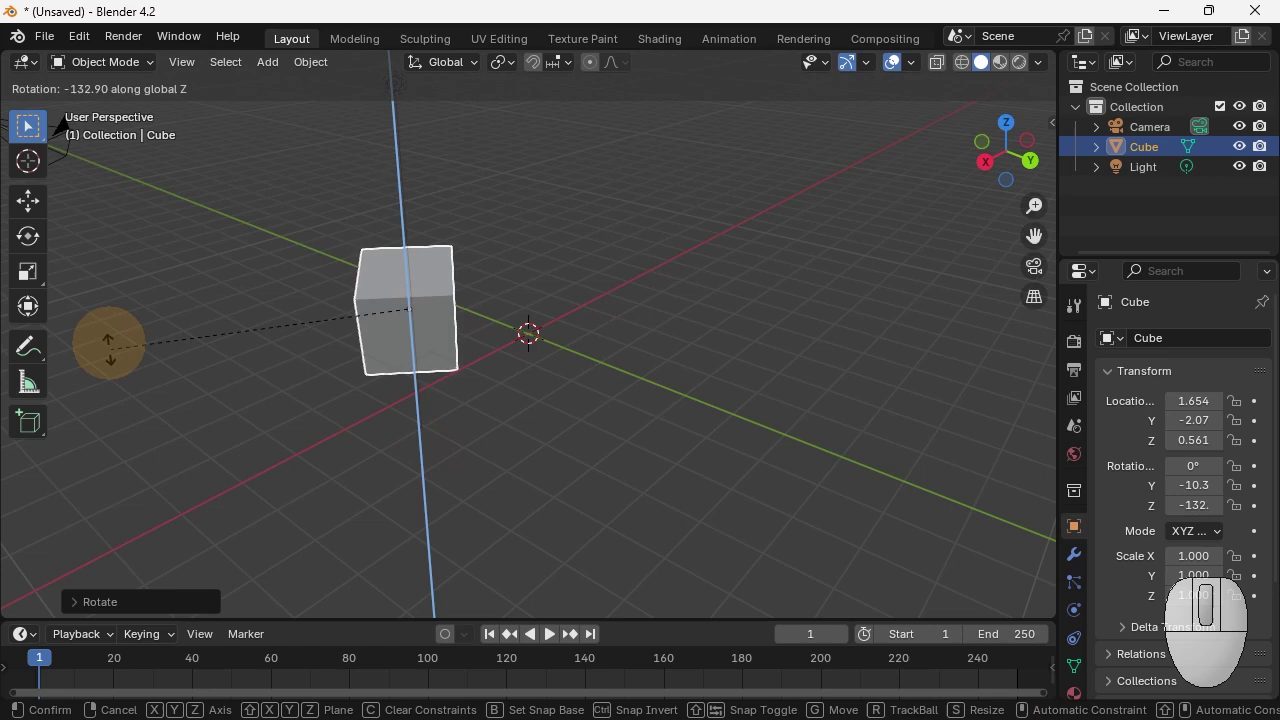
pyautogui.click(258, 343)
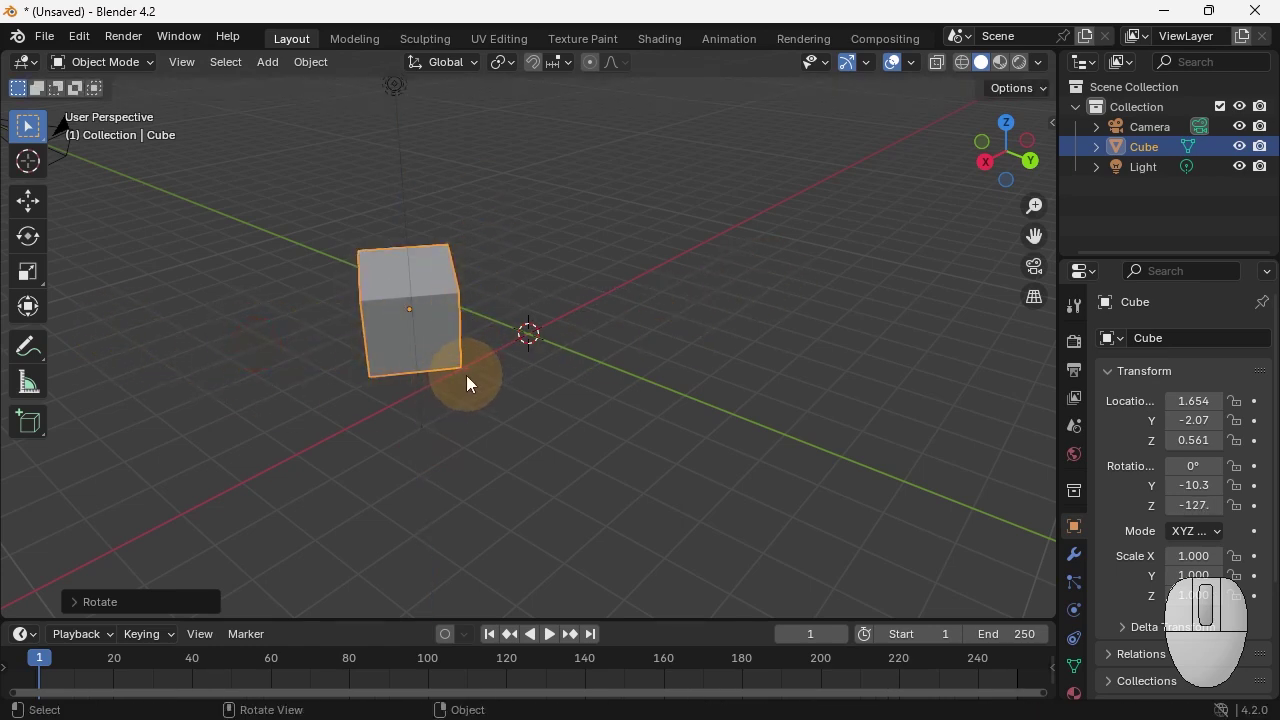
# Step: Resize the cube with Y then Z constraints, keeping it near original size (1.009 X)
pyautogui.press('s')
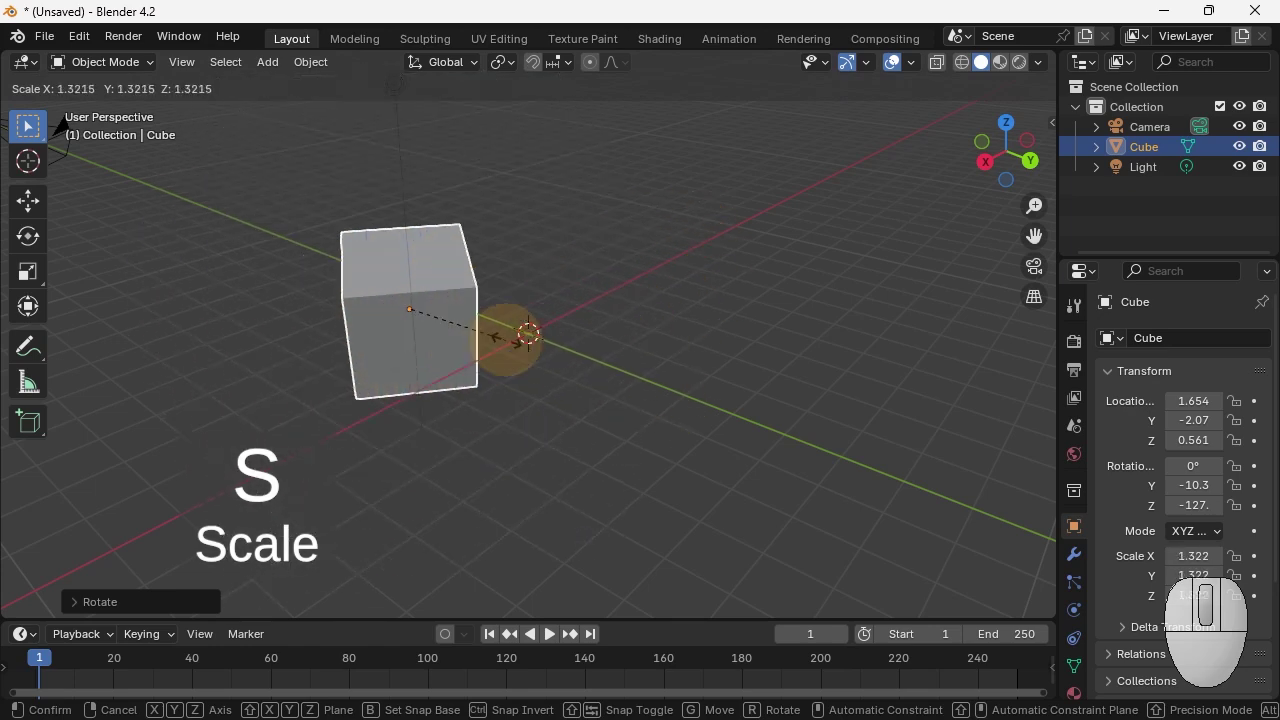
pyautogui.press('y')
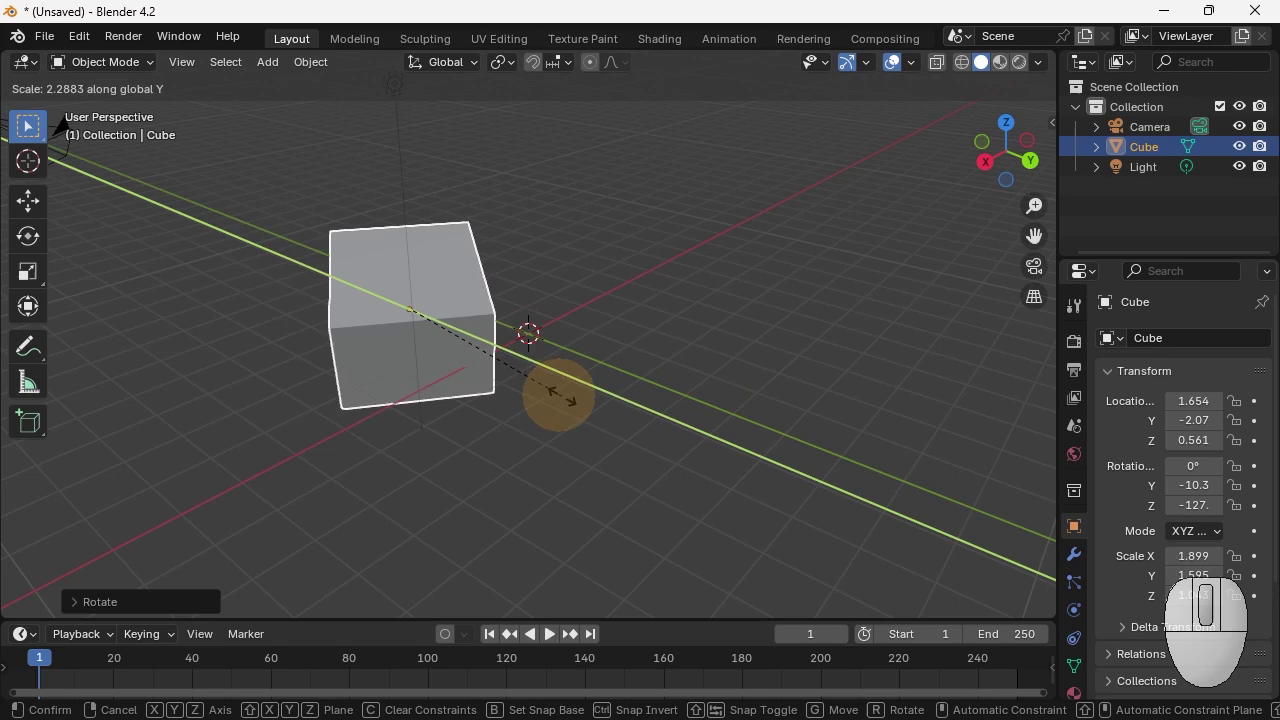
pyautogui.press('z')
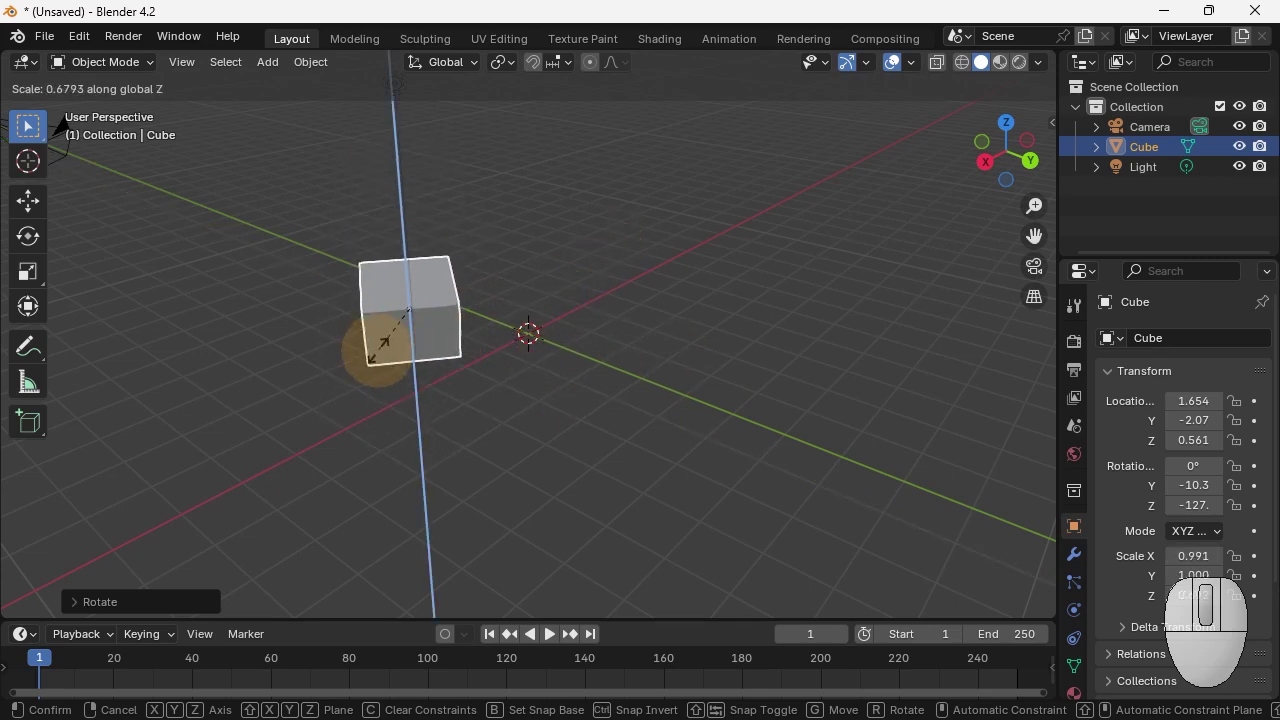
pyautogui.click(587, 352)
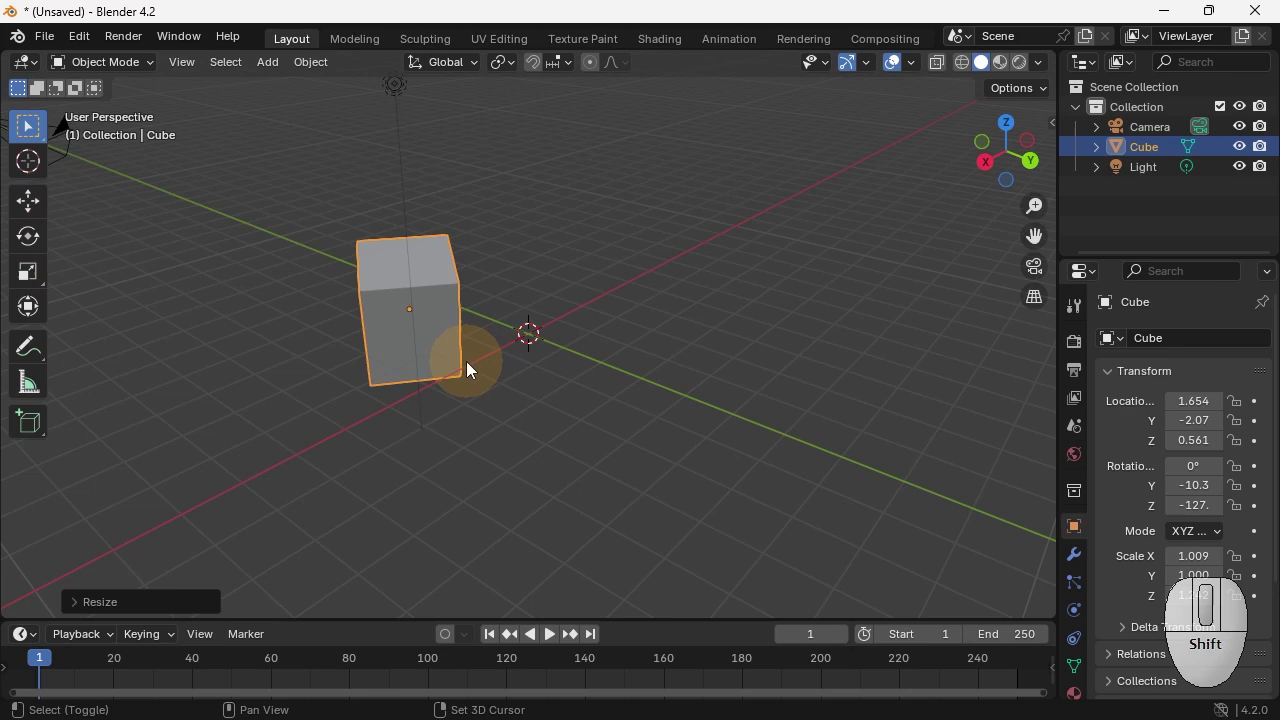
# Step: Reposition the cube with the Move gizmo arrows to -1.29, 0.496, 1.360
pyautogui.hotkey('shift', 'space')
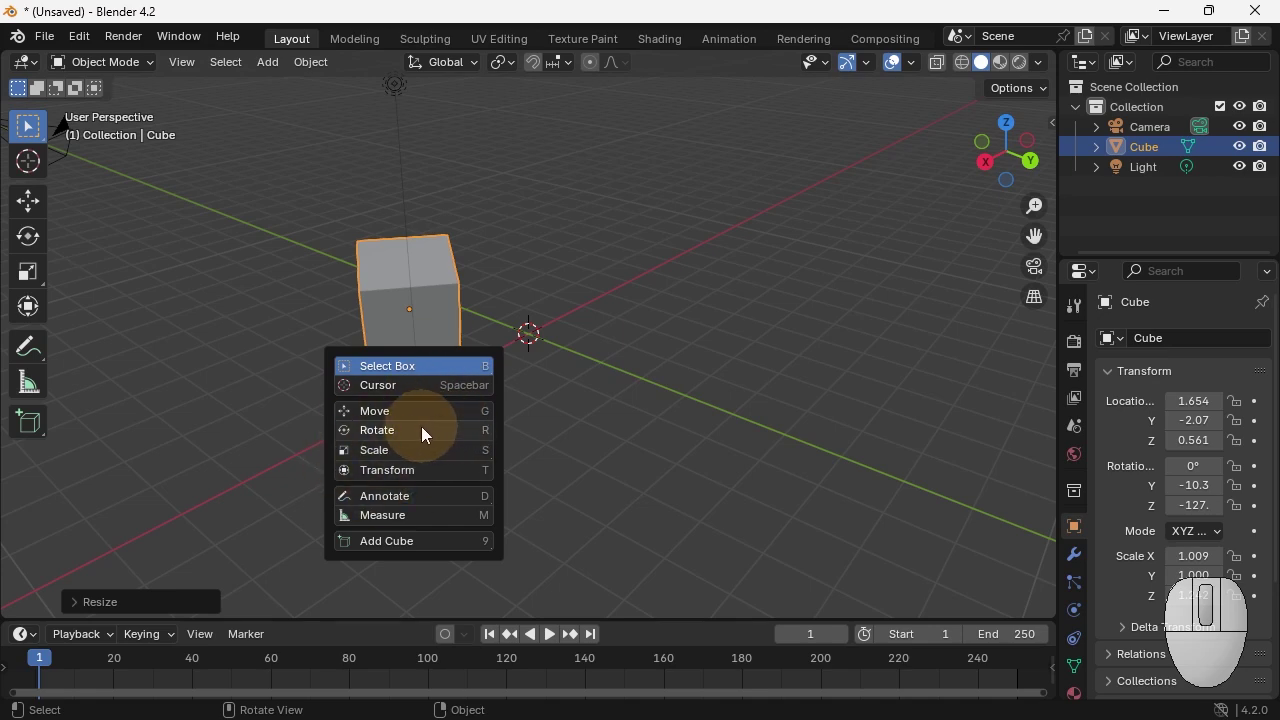
pyautogui.press('g')
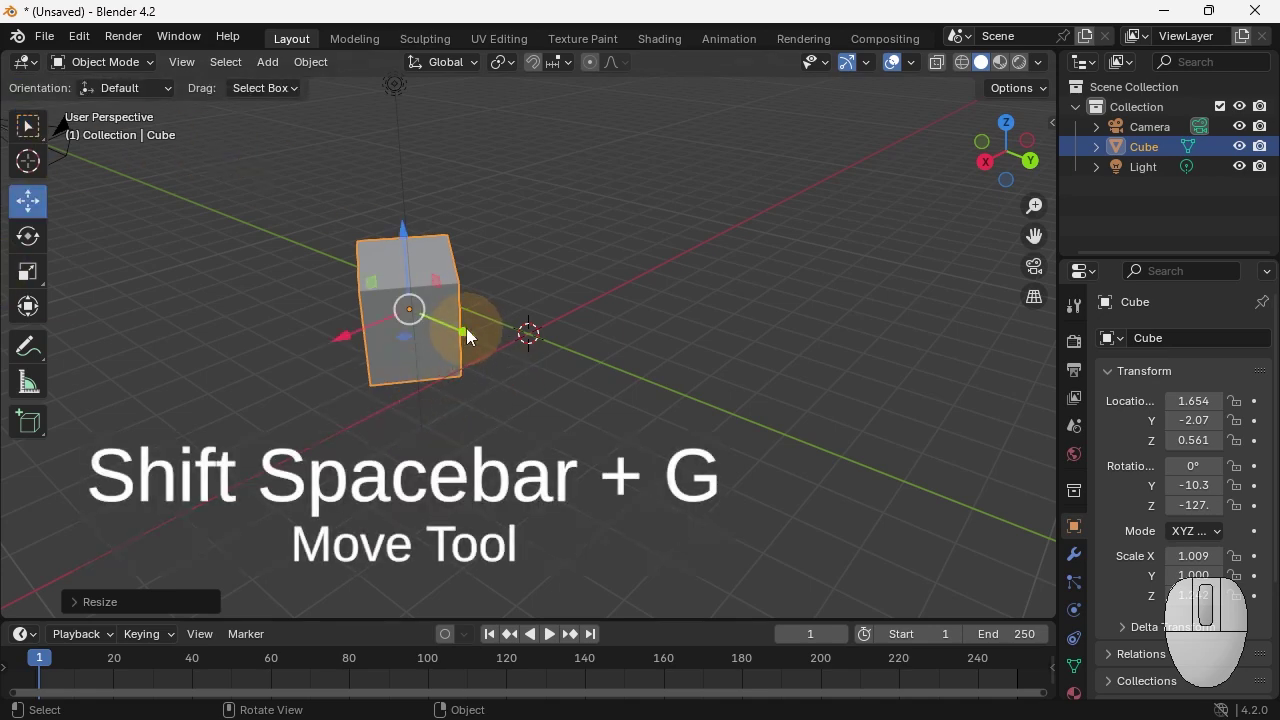
pyautogui.moveTo(466, 328)
pyautogui.mouseDown()
pyautogui.moveTo(629, 406)
pyautogui.moveTo(485, 333)
pyautogui.mouseUp()
pyautogui.moveTo(361, 345)
pyautogui.mouseDown()
pyautogui.moveTo(243, 374)
pyautogui.moveTo(380, 335)
pyautogui.mouseUp()
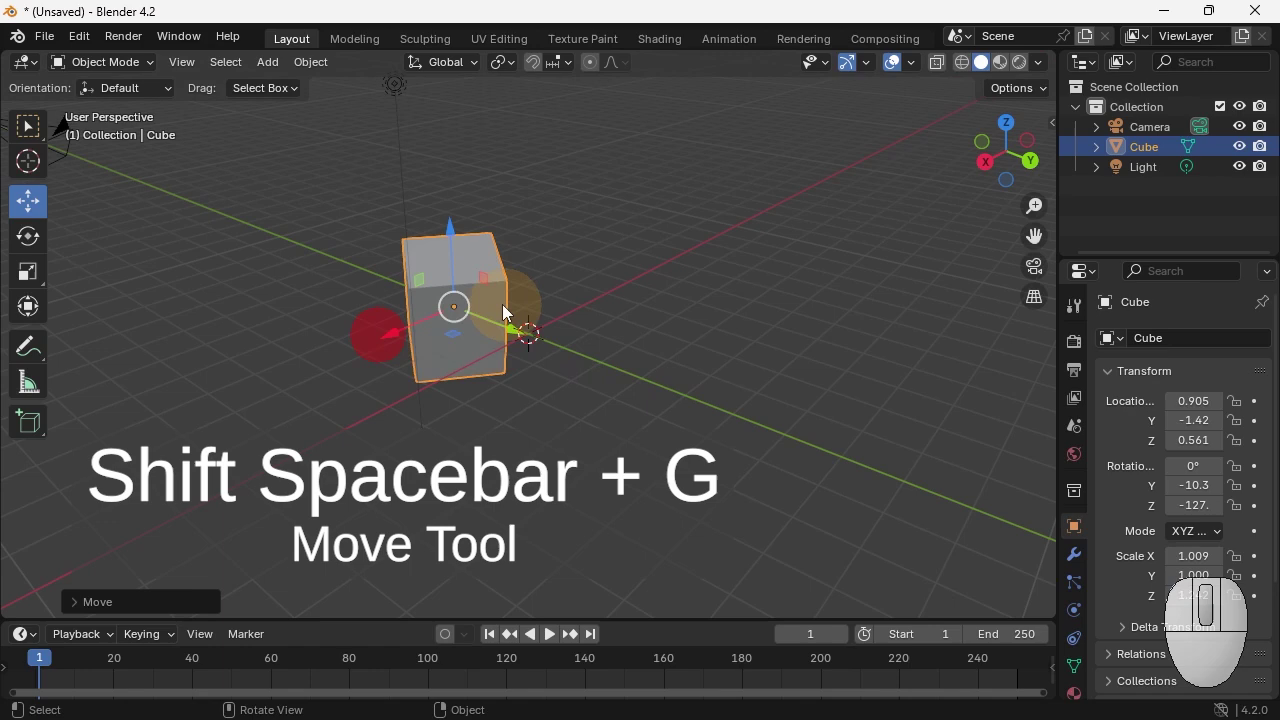
pyautogui.moveTo(507, 314); pyautogui.dragTo(623, 270)
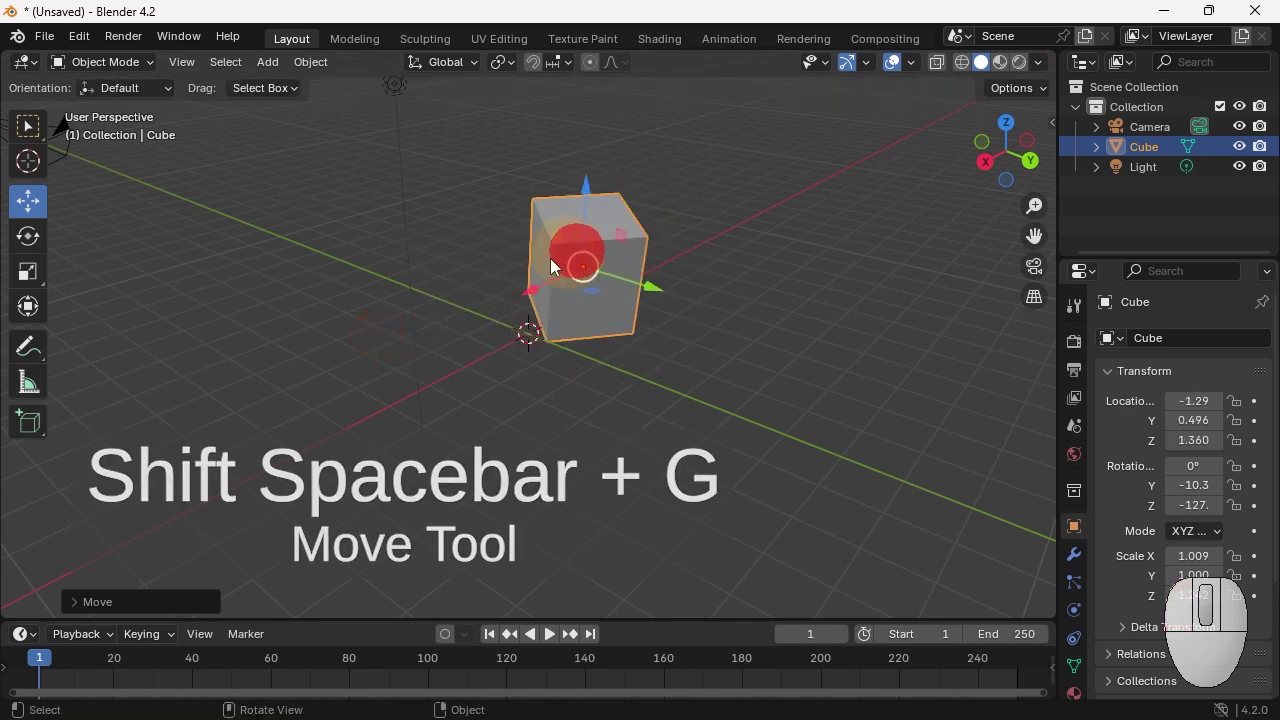
# Step: With the Transform tool, turn the cube -134° on Z, scale it ~1.9×, place it at 2.842, 1.521, 2.238
pyautogui.click(29, 308)
pyautogui.moveTo(611, 290); pyautogui.dragTo(730, 300)
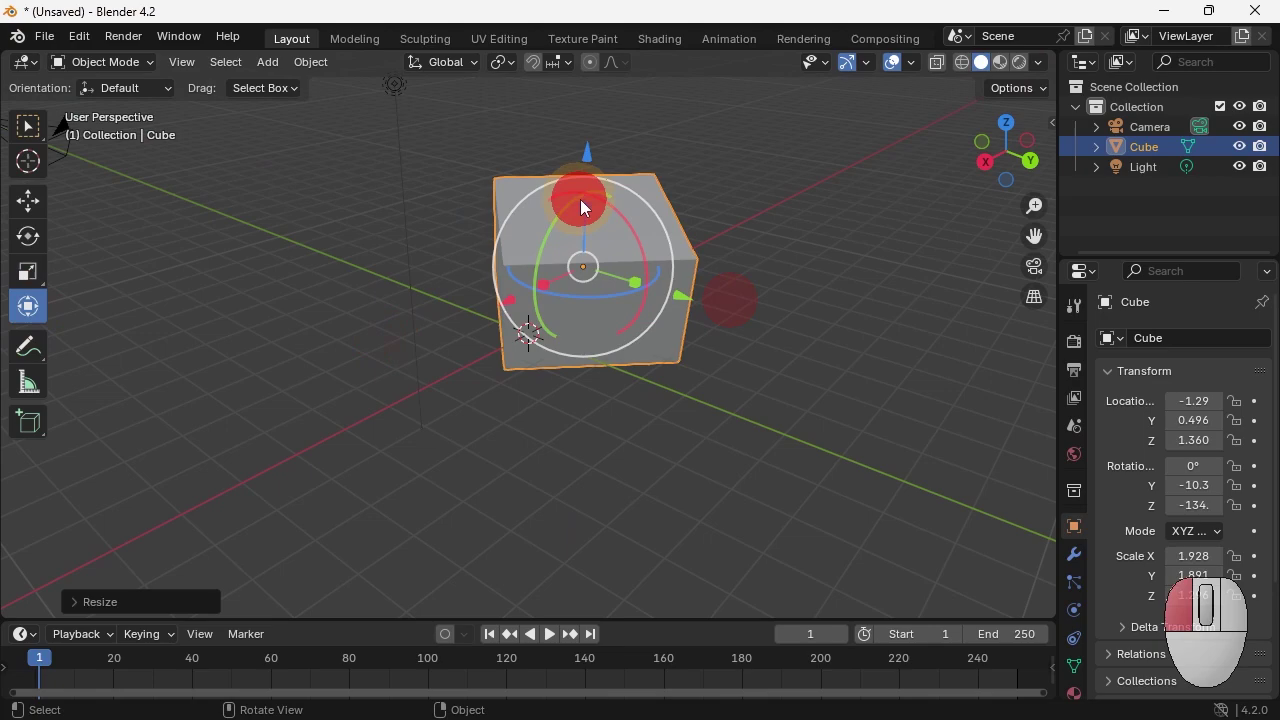
pyautogui.moveTo(585, 207); pyautogui.dragTo(586, 226)
pyautogui.moveTo(516, 292); pyautogui.dragTo(293, 394)
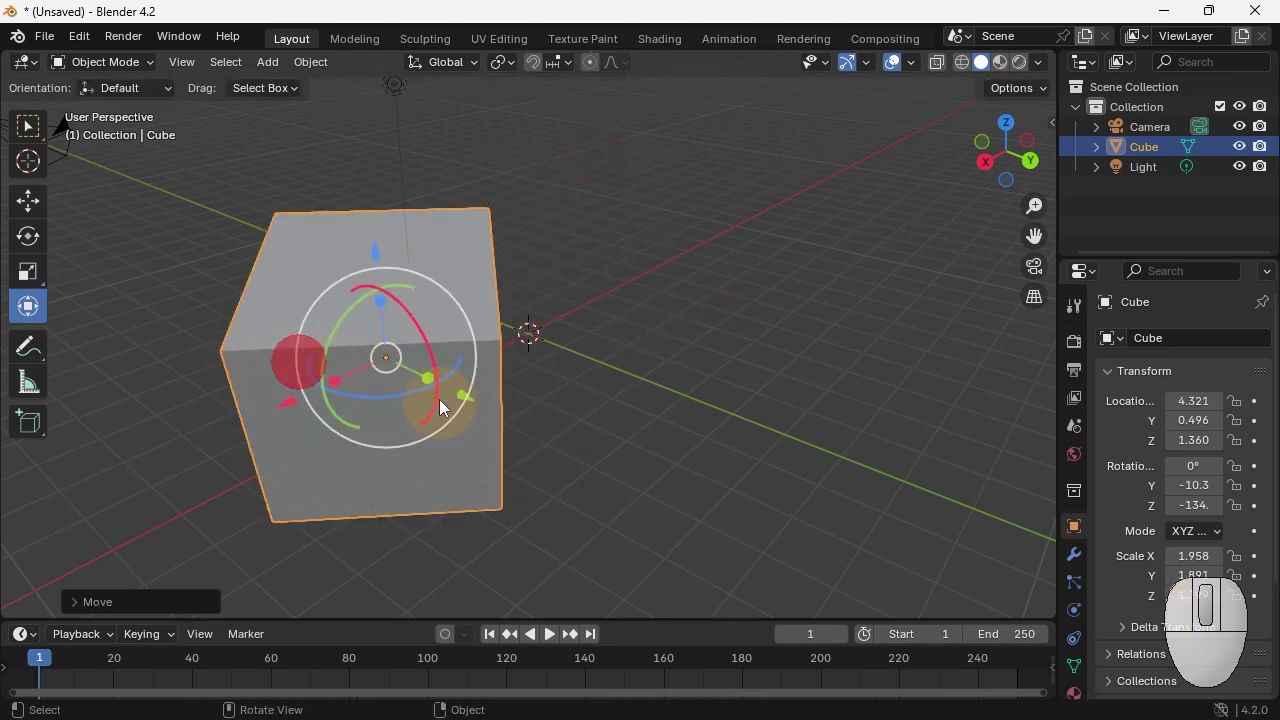
pyautogui.moveTo(385, 367); pyautogui.dragTo(543, 273)
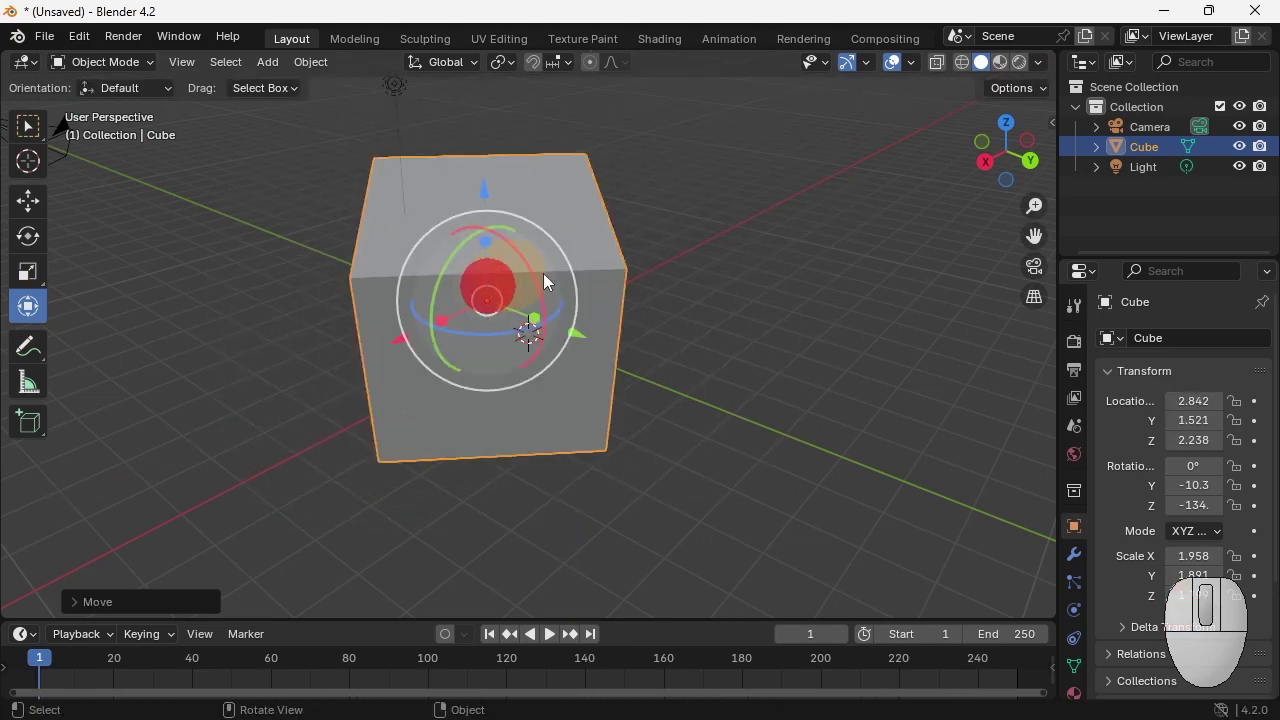
pyautogui.moveTo(543, 273); pyautogui.dragTo(772, 330, button='middle')
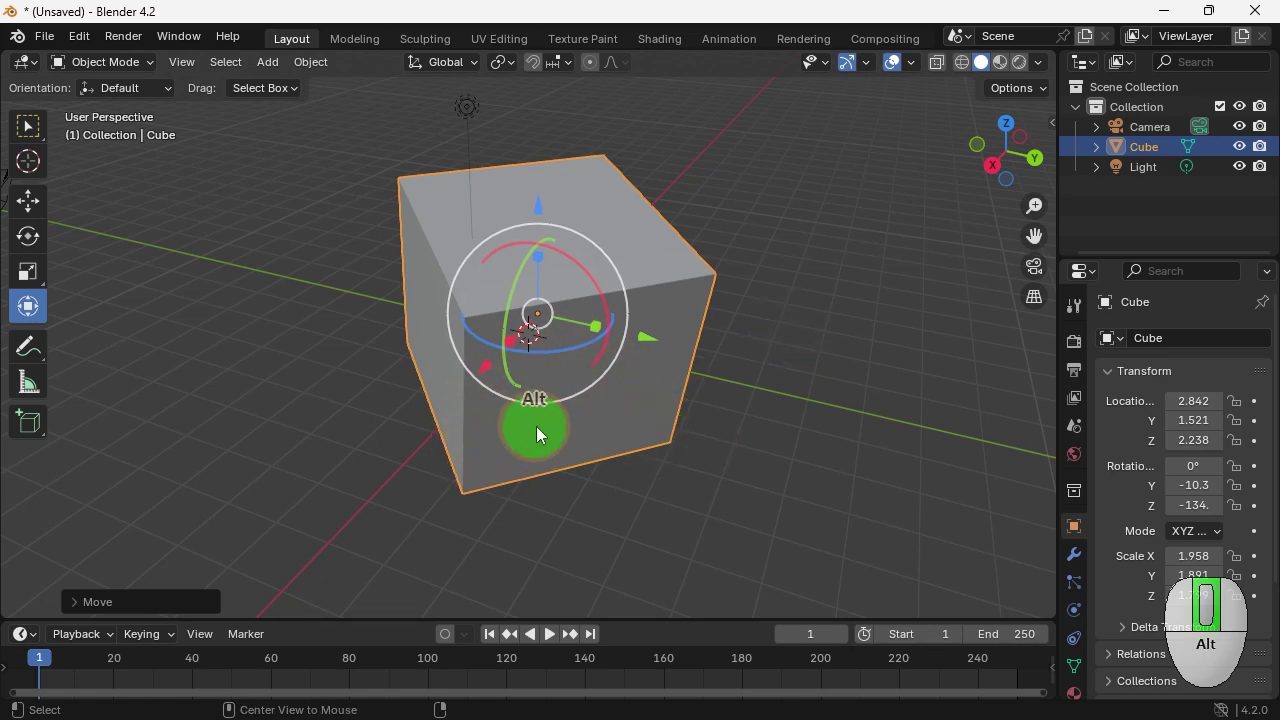
pyautogui.keyDown('alt'); pyautogui.moveTo(640, 470); pyautogui.dragTo(600, 452, button='middle'); pyautogui.keyUp('alt')
pyautogui.keyDown('alt'); pyautogui.middleClick(818, 474); pyautogui.keyUp('alt')
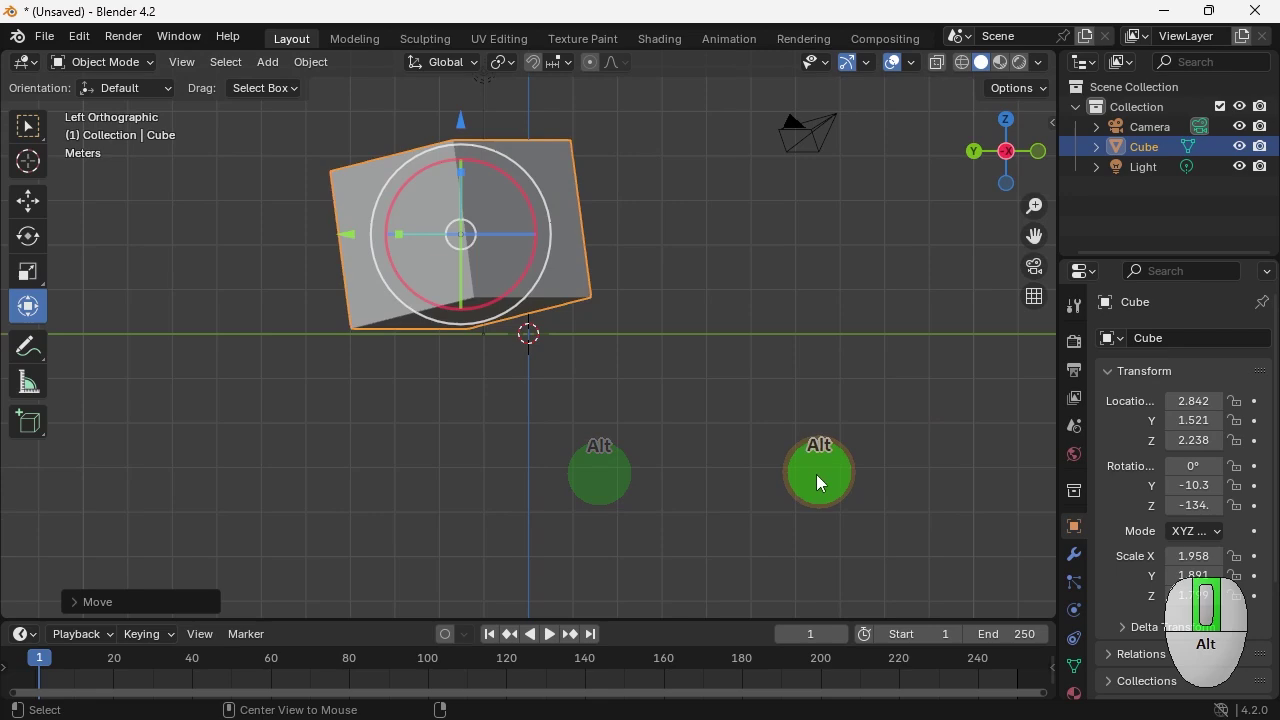
pyautogui.keyDown('alt'); pyautogui.middleClick(579, 550); pyautogui.keyUp('alt')
pyautogui.moveTo(622, 305)
pyautogui.keyDown('alt'); pyautogui.mouseDown(button='middle')
pyautogui.moveTo(617, 405)
pyautogui.moveTo(592, 460)
pyautogui.mouseUp(button='middle'); pyautogui.keyUp('alt')
pyautogui.moveTo(637, 315)
pyautogui.keyDown('alt'); pyautogui.mouseDown(button='middle')
pyautogui.moveTo(783, 320)
pyautogui.moveTo(522, 297)
pyautogui.mouseUp(button='middle'); pyautogui.keyUp('alt')
pyautogui.keyDown('alt'); pyautogui.middleClick(588, 304); pyautogui.keyUp('alt')
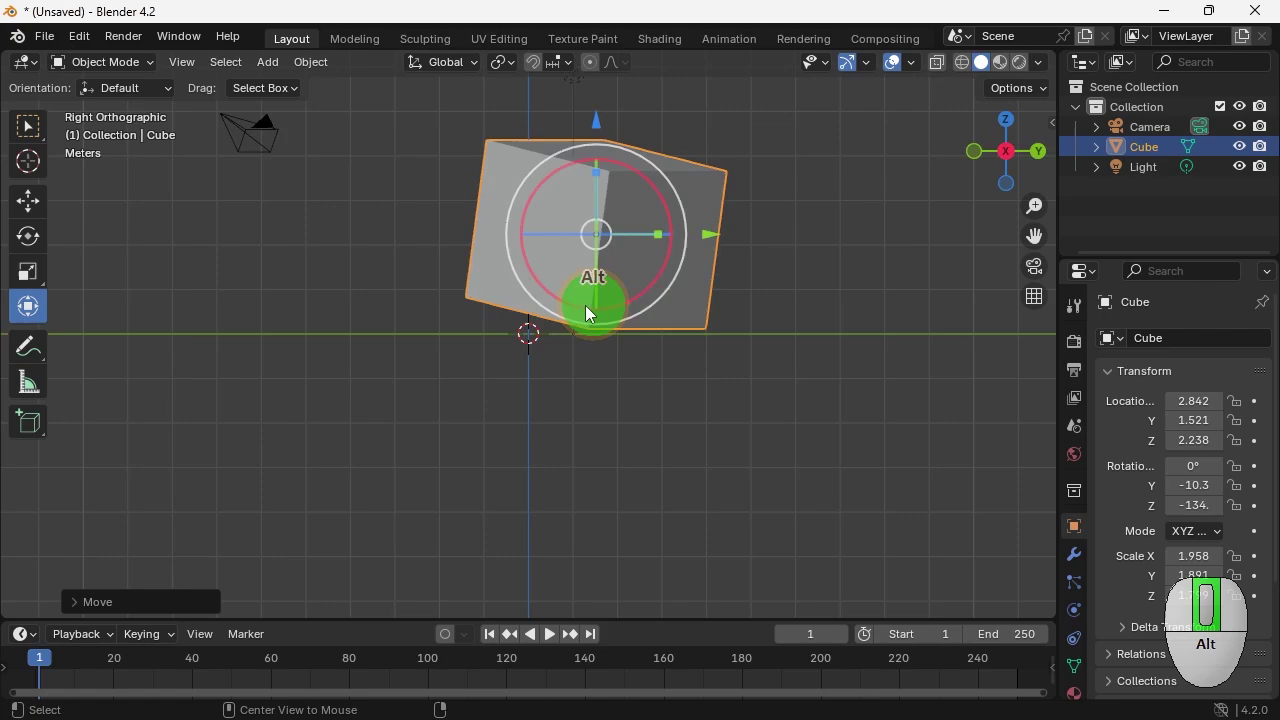
pyautogui.moveTo(486, 396); pyautogui.dragTo(695, 368, button='middle')
pyautogui.moveTo(1005, 125); pyautogui.dragTo(1002, 151)
pyautogui.keyDown('alt'); pyautogui.moveTo(758, 297); pyautogui.dragTo(390, 337, button='middle'); pyautogui.keyUp('alt')
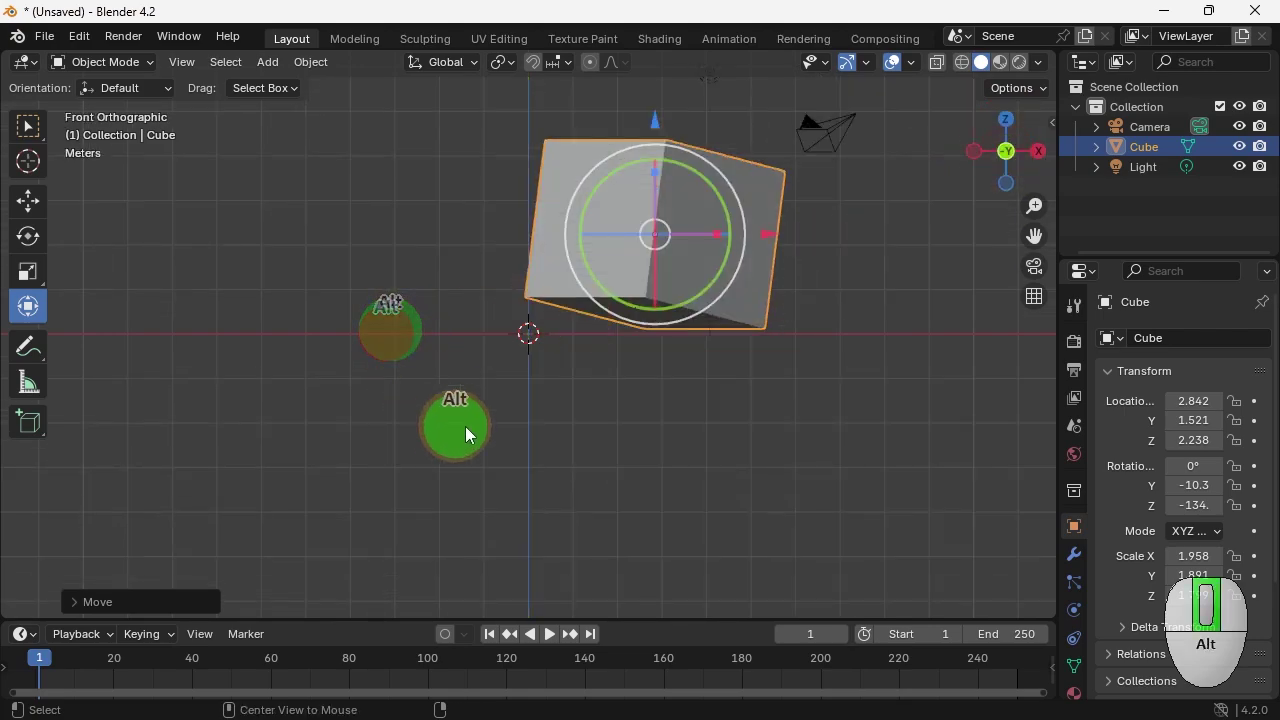
pyautogui.moveTo(465, 426); pyautogui.dragTo(514, 309, button='middle')
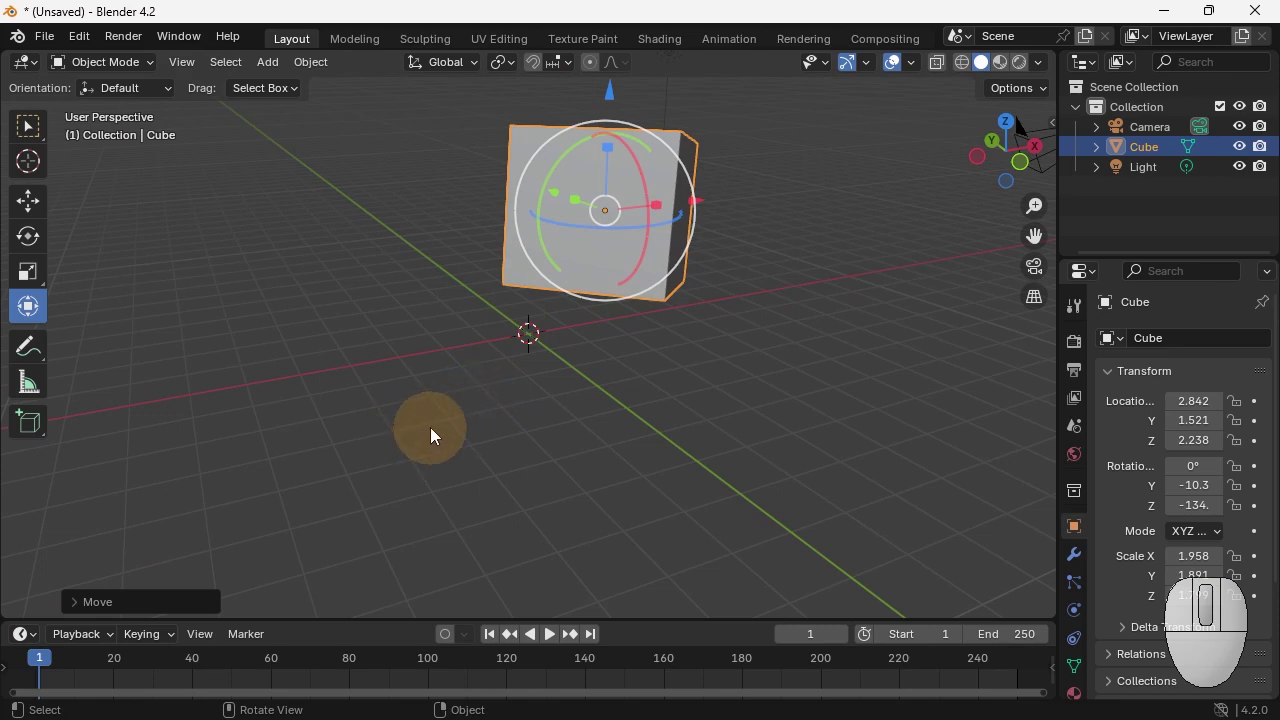
# Step: Add an icosphere, move it left of the cube, stretch it along X and rotate it
pyautogui.click(270, 63)
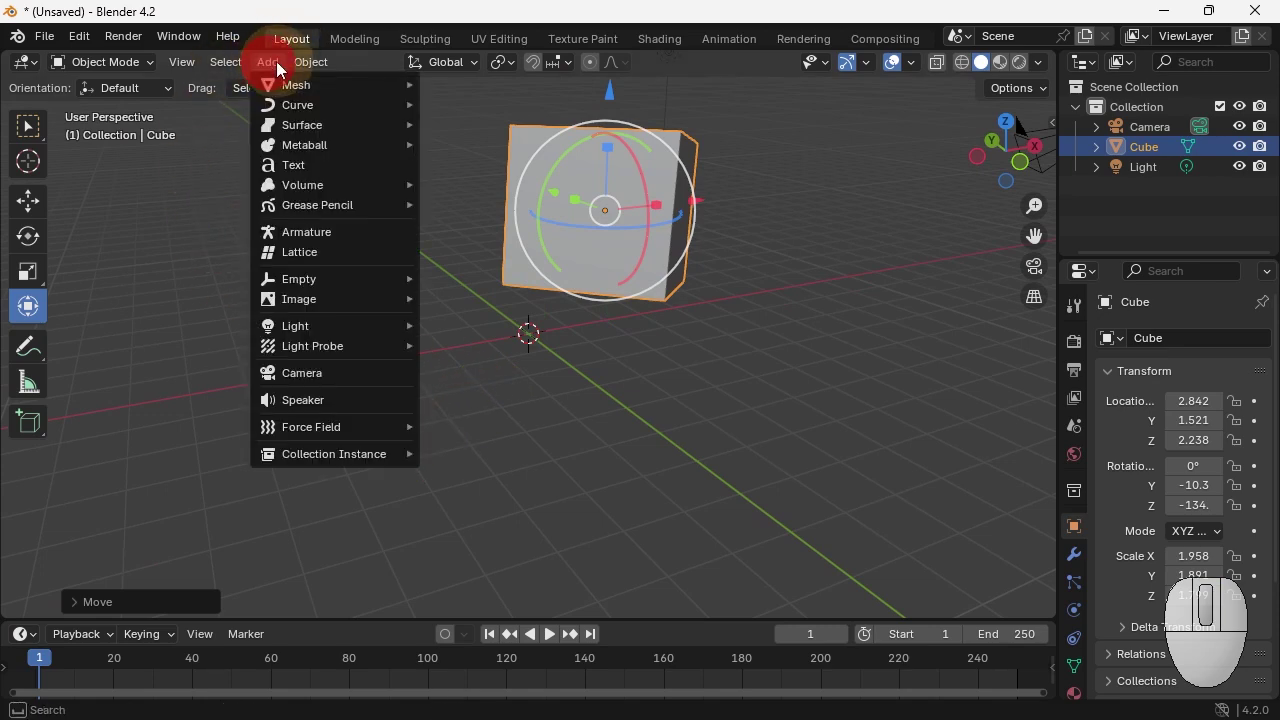
pyautogui.moveTo(322, 86)
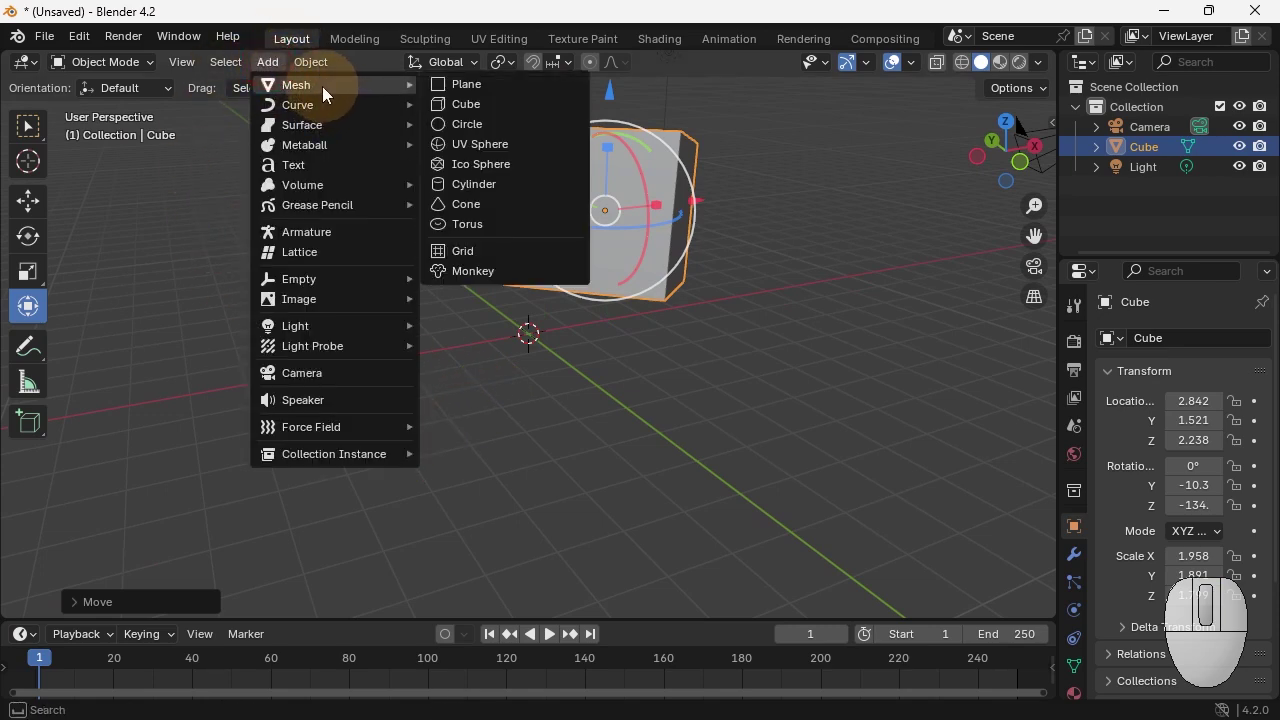
pyautogui.click(489, 166)
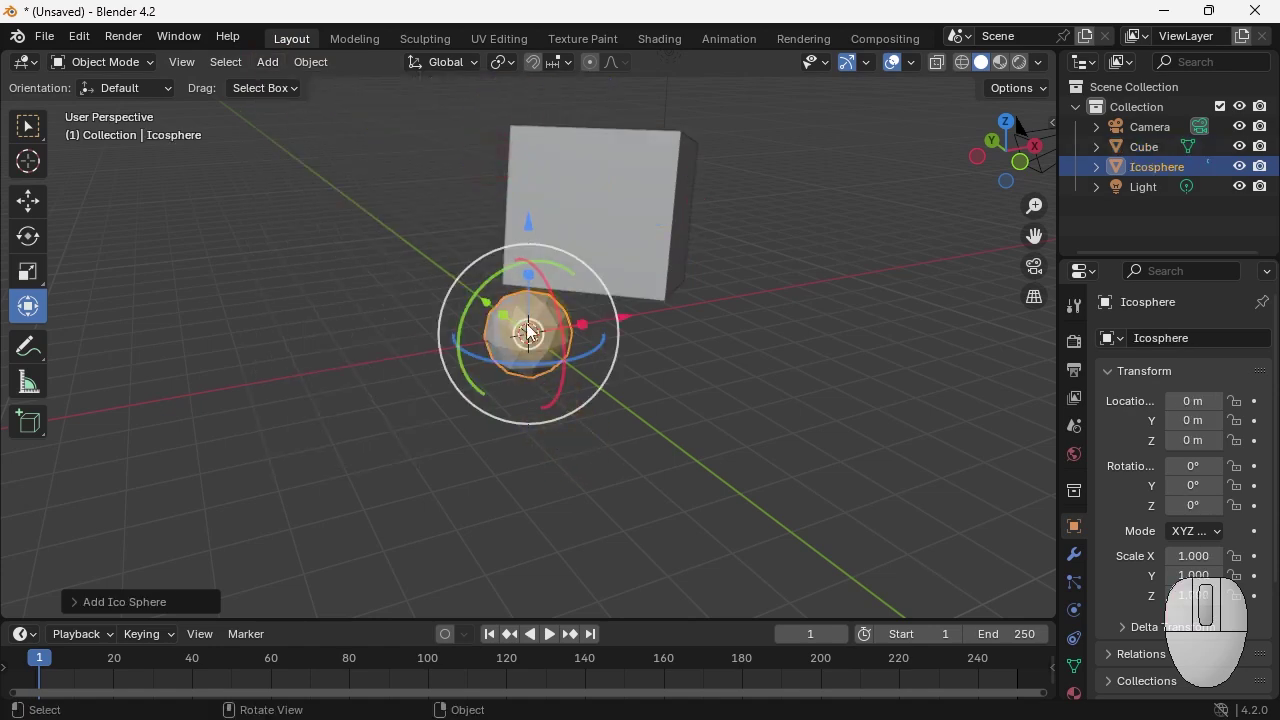
pyautogui.moveTo(522, 334); pyautogui.dragTo(97, 305)
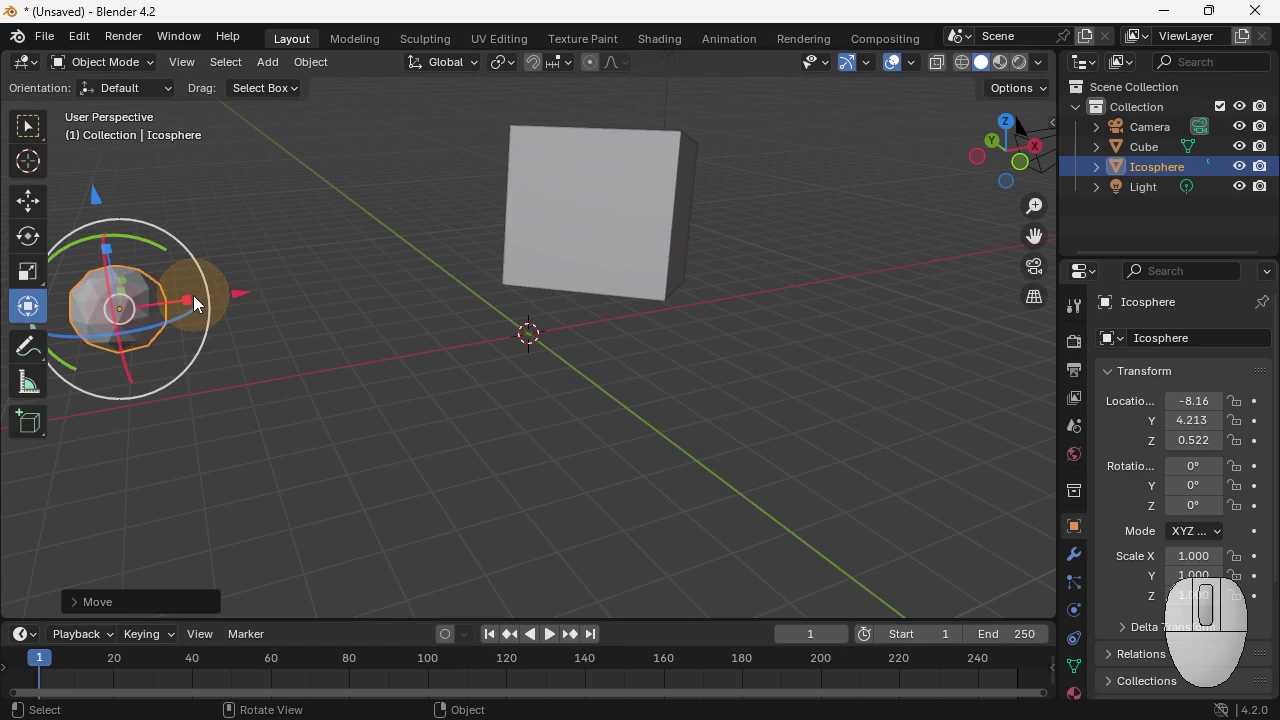
pyautogui.moveTo(197, 300); pyautogui.dragTo(240, 294)
pyautogui.moveTo(136, 344); pyautogui.dragTo(193, 310)
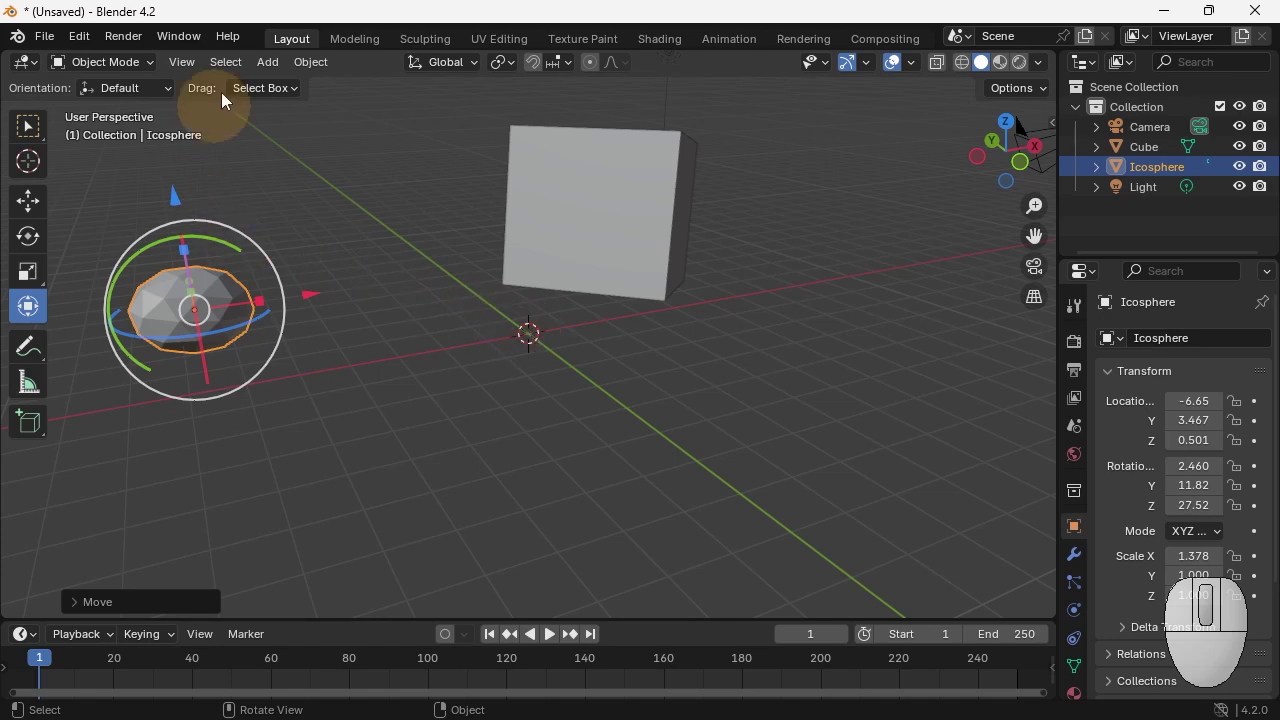
# Step: Add a Suzanne monkey head and move it to the right of the cube
pyautogui.click(268, 62)
pyautogui.moveTo(318, 210)
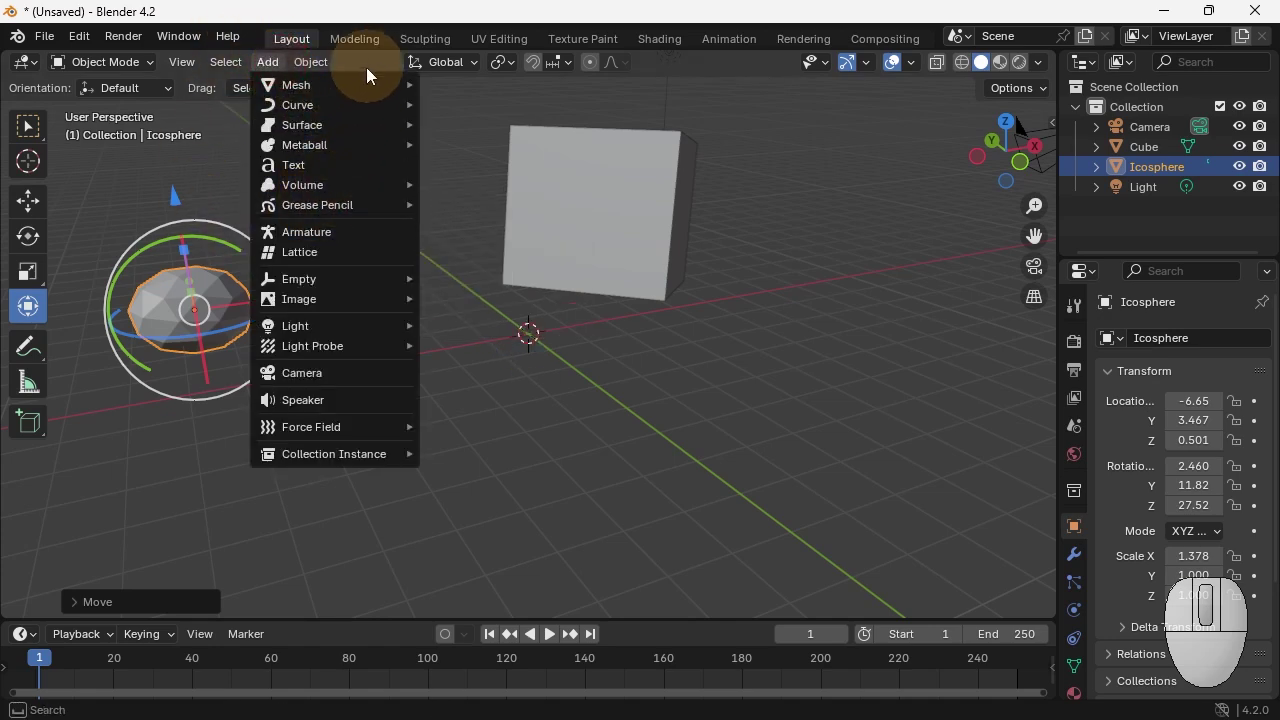
pyautogui.moveTo(368, 87)
pyautogui.click(489, 272)
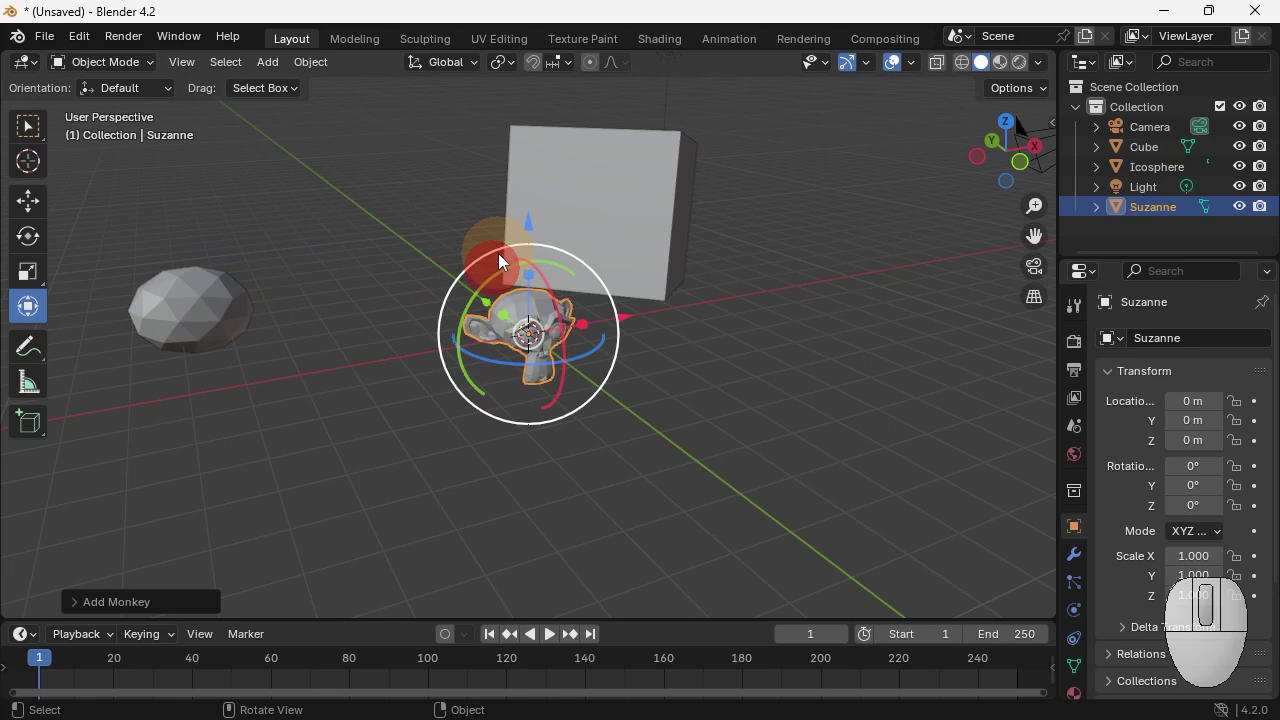
pyautogui.moveTo(510, 335); pyautogui.dragTo(783, 318)
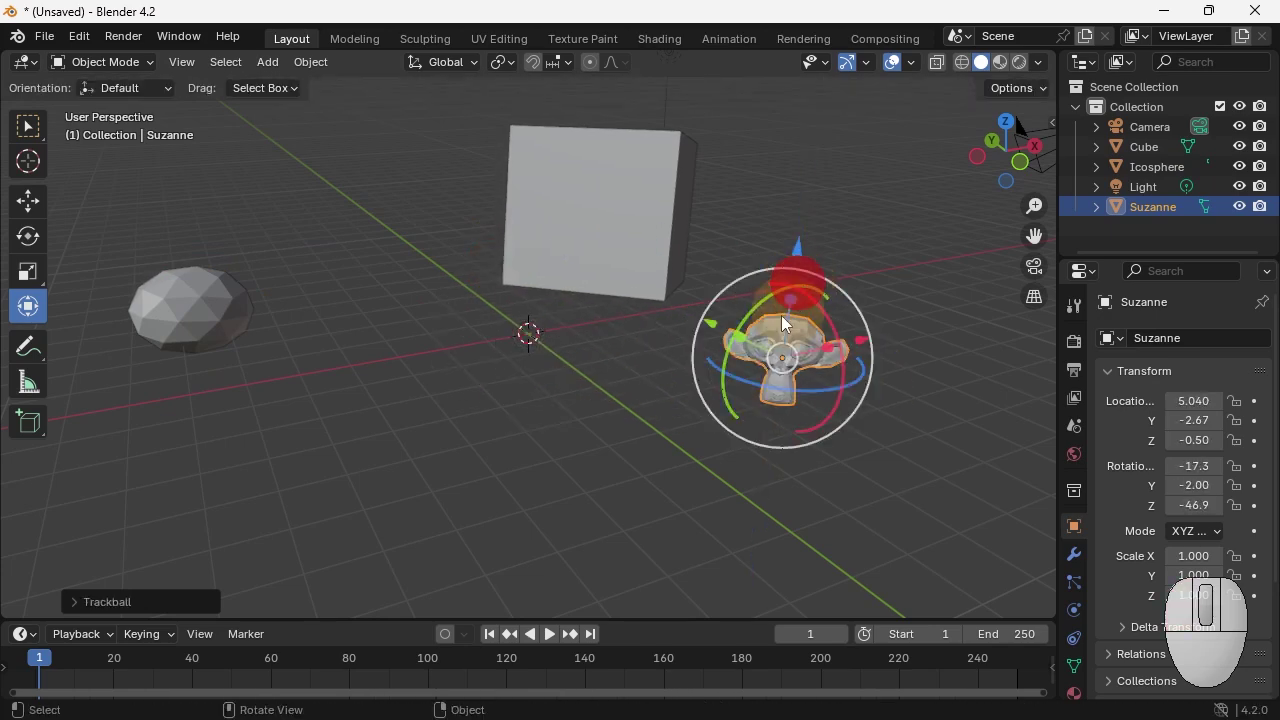
# Step: Box-select the icosphere, then deselect everything in the scene
pyautogui.moveTo(482, 348); pyautogui.dragTo(229, 443)
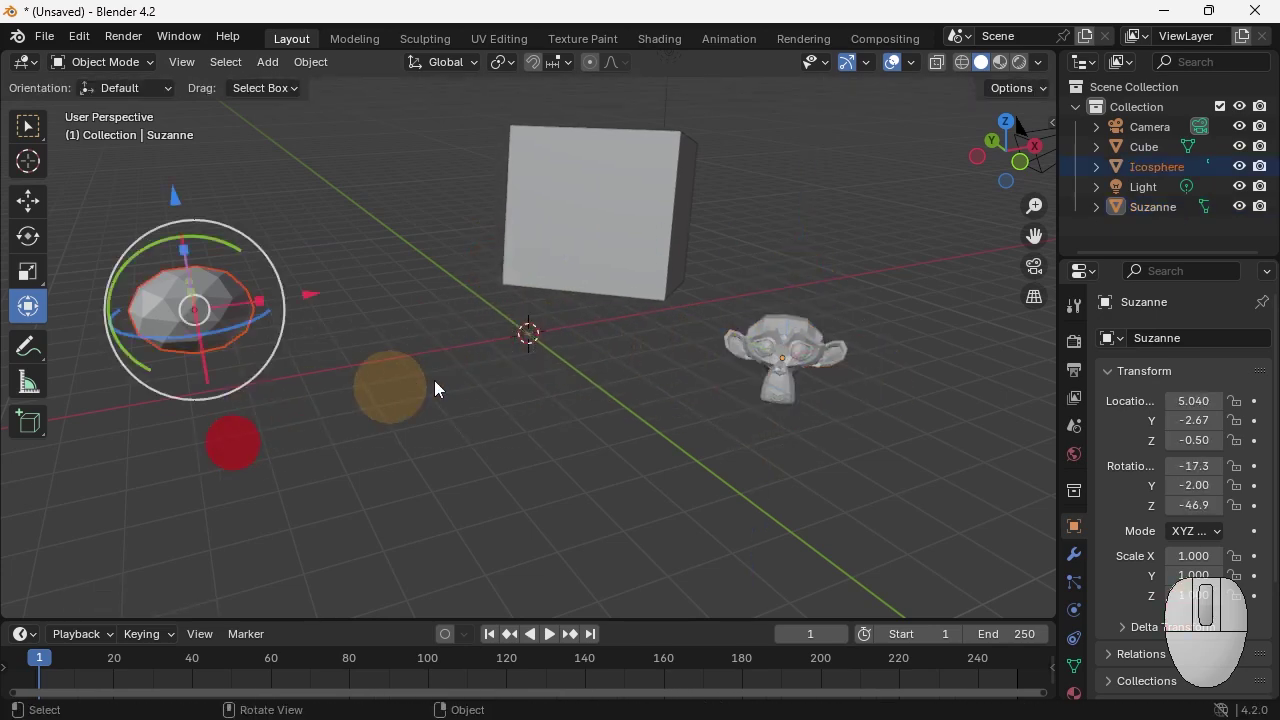
pyautogui.click(532, 332)
pyautogui.click(517, 344)
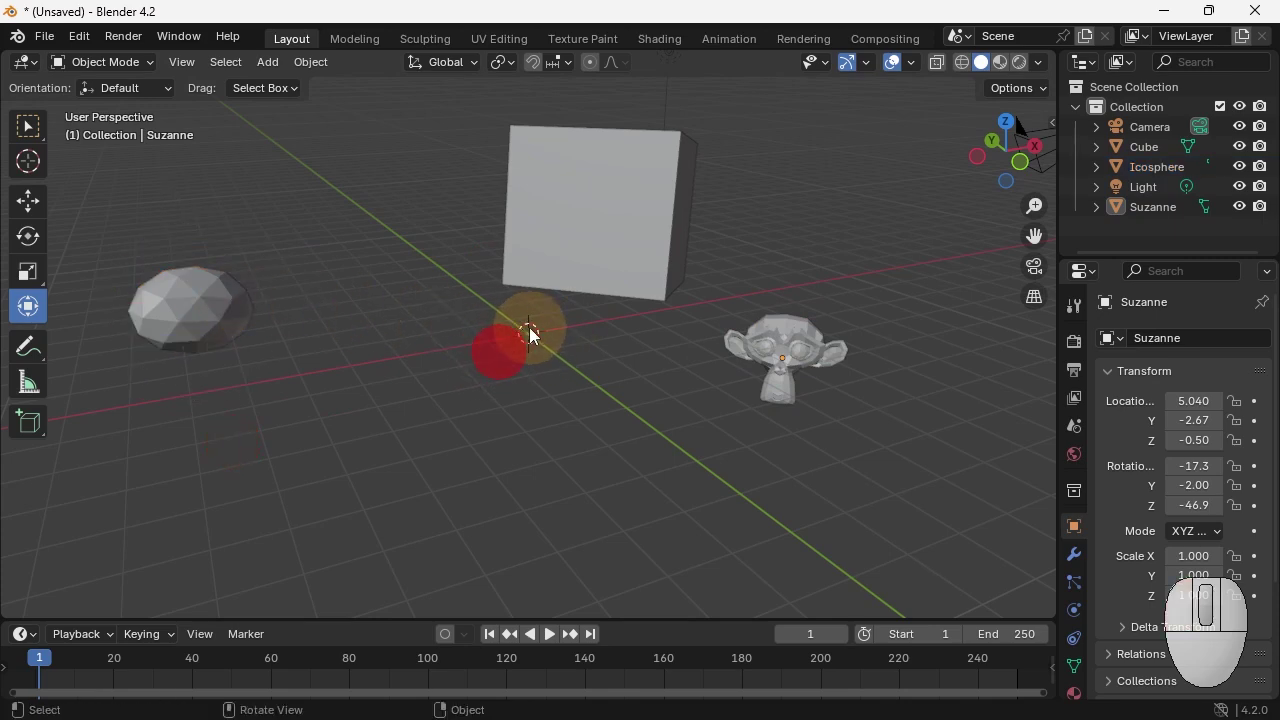
# Step: Place the 3D cursor at an empty lower-left spot and add a mesh cone there
pyautogui.click(28, 161)
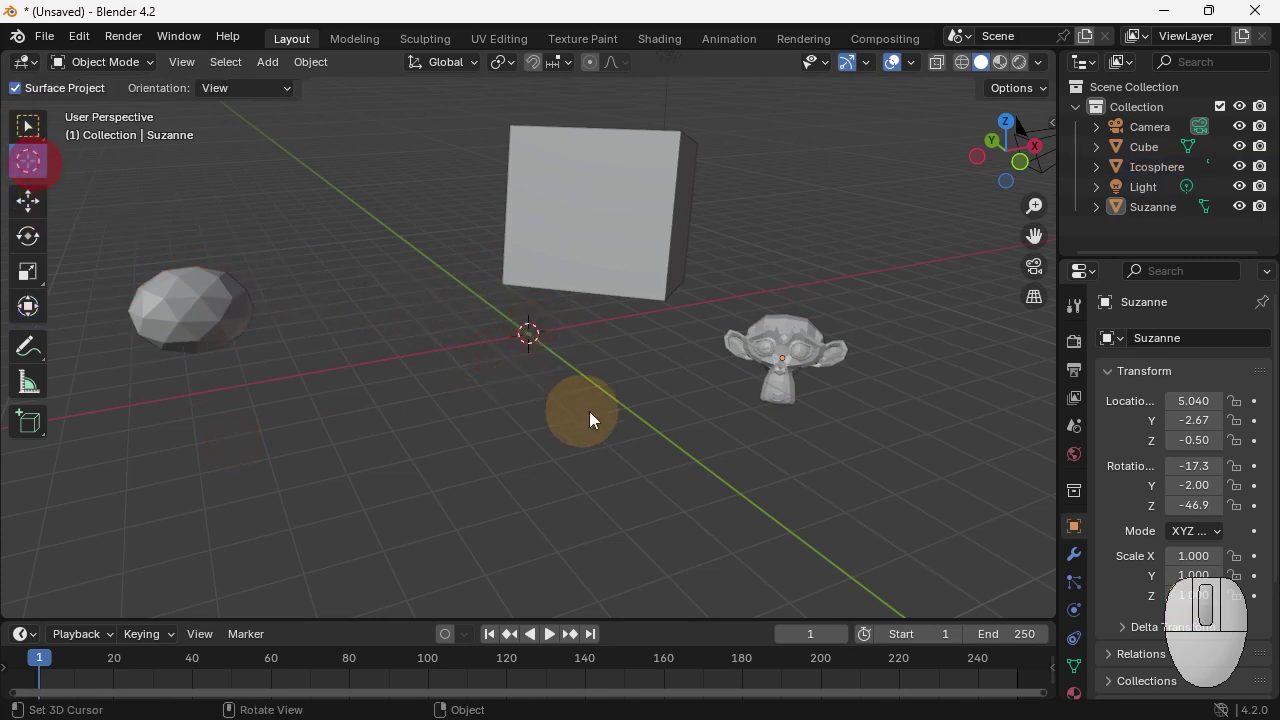
pyautogui.moveTo(546, 343); pyautogui.dragTo(268, 494)
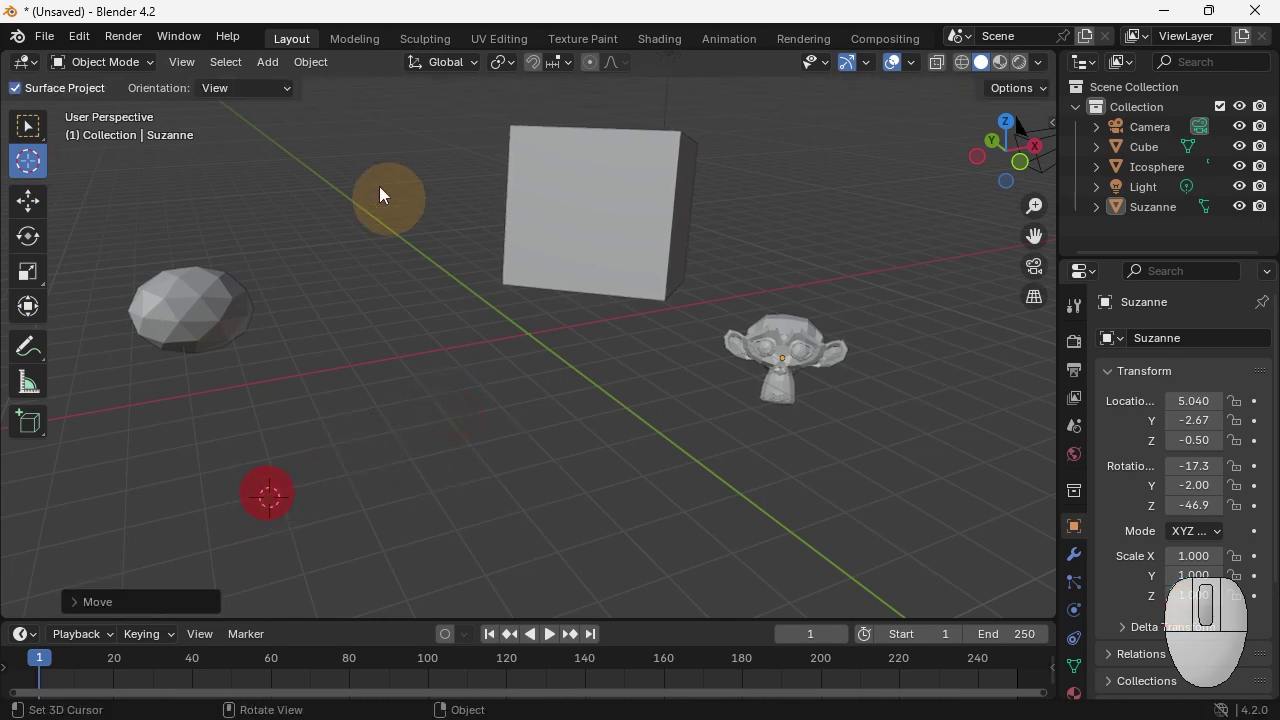
pyautogui.click(309, 62)
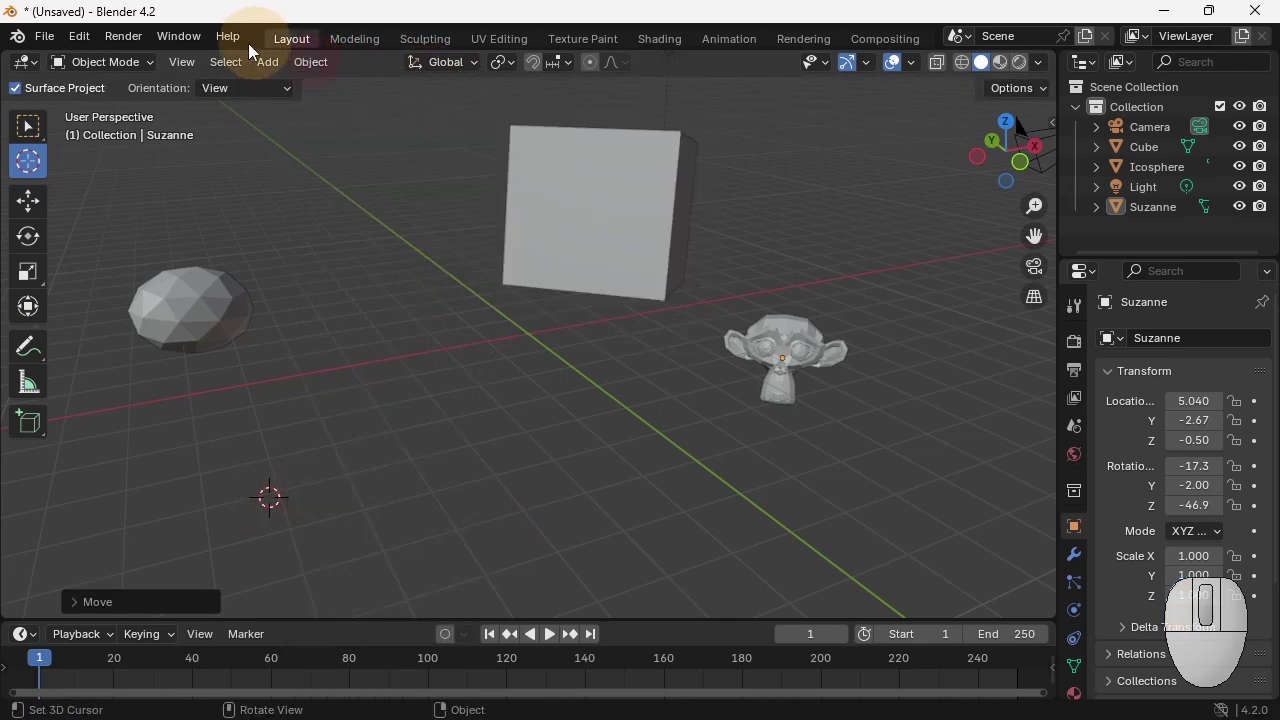
pyautogui.click(267, 62)
pyautogui.click(312, 85)
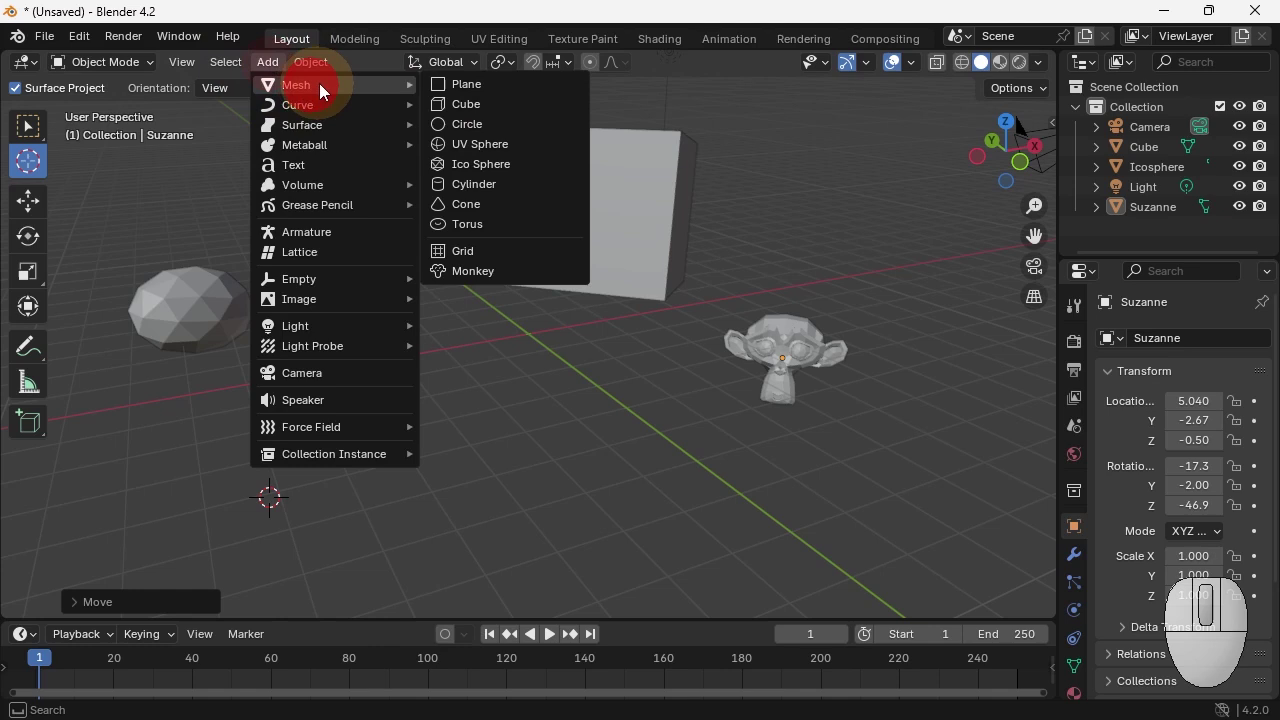
pyautogui.click(477, 204)
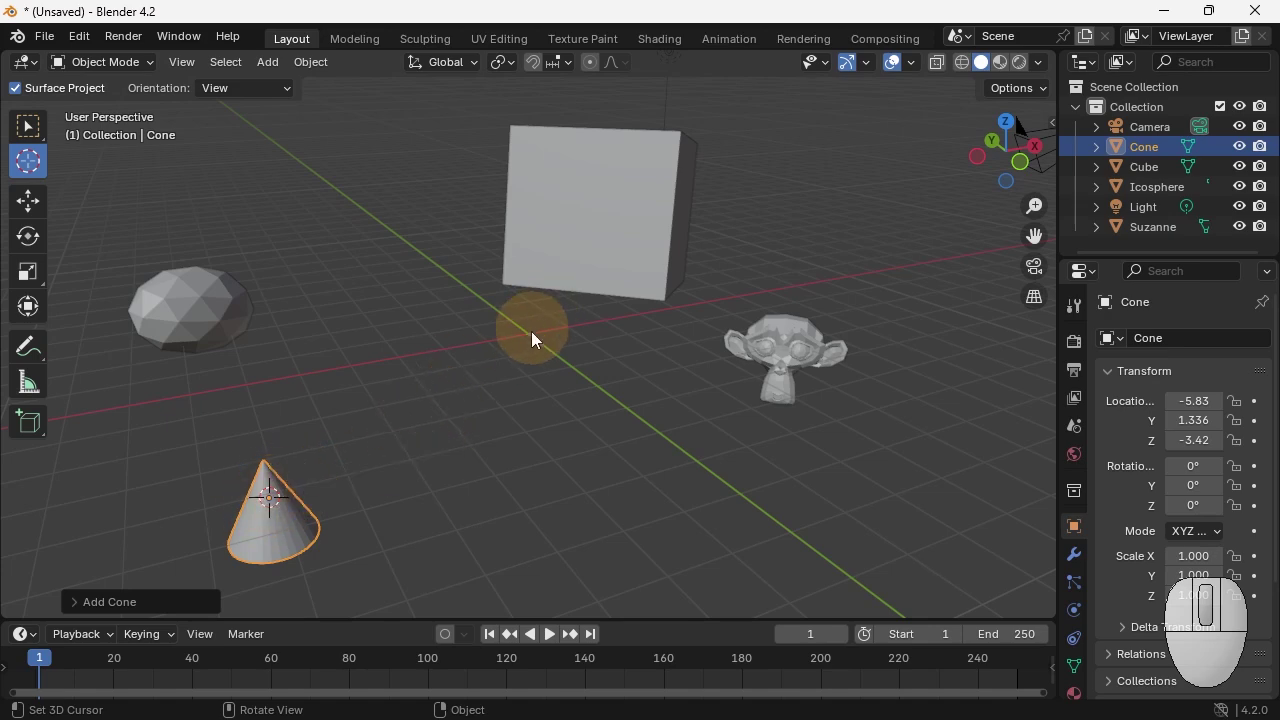
# Step: Center the 3D cursor at the world origin with Shift+C, frame all objects, and orbit the view
pyautogui.hotkey('shift', 'c')
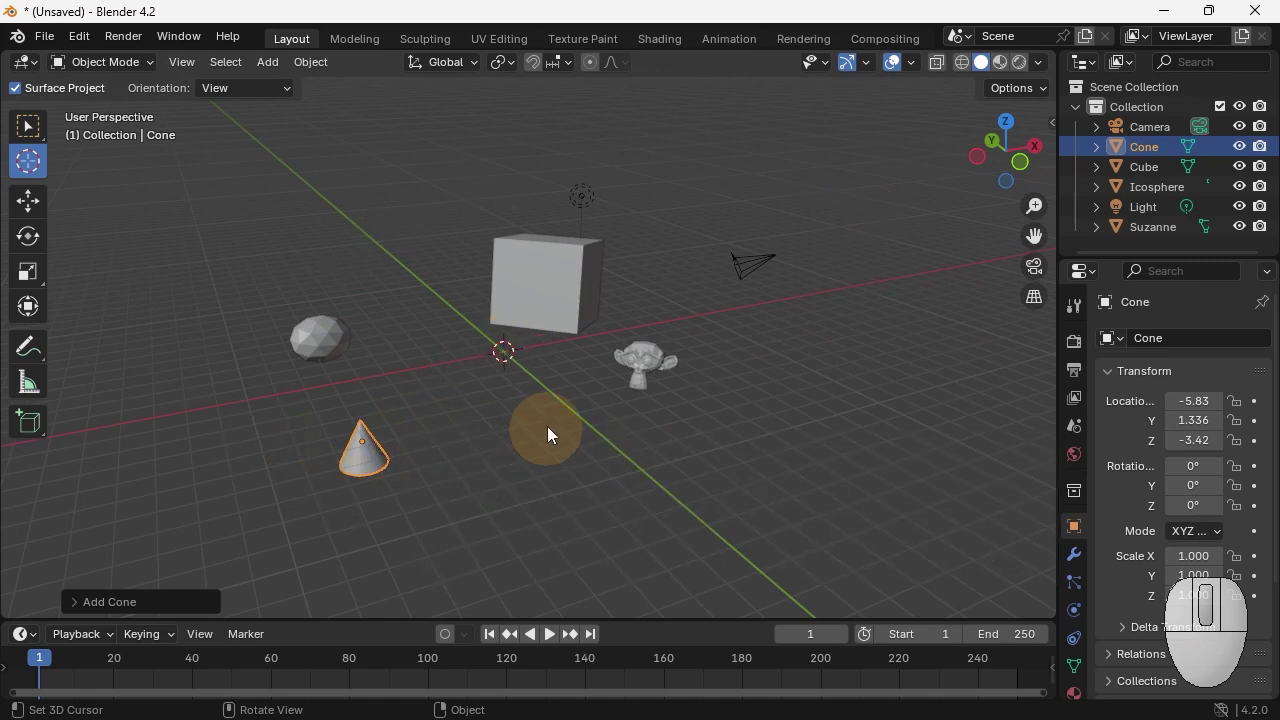
pyautogui.moveTo(549, 430); pyautogui.dragTo(552, 312, button='middle')
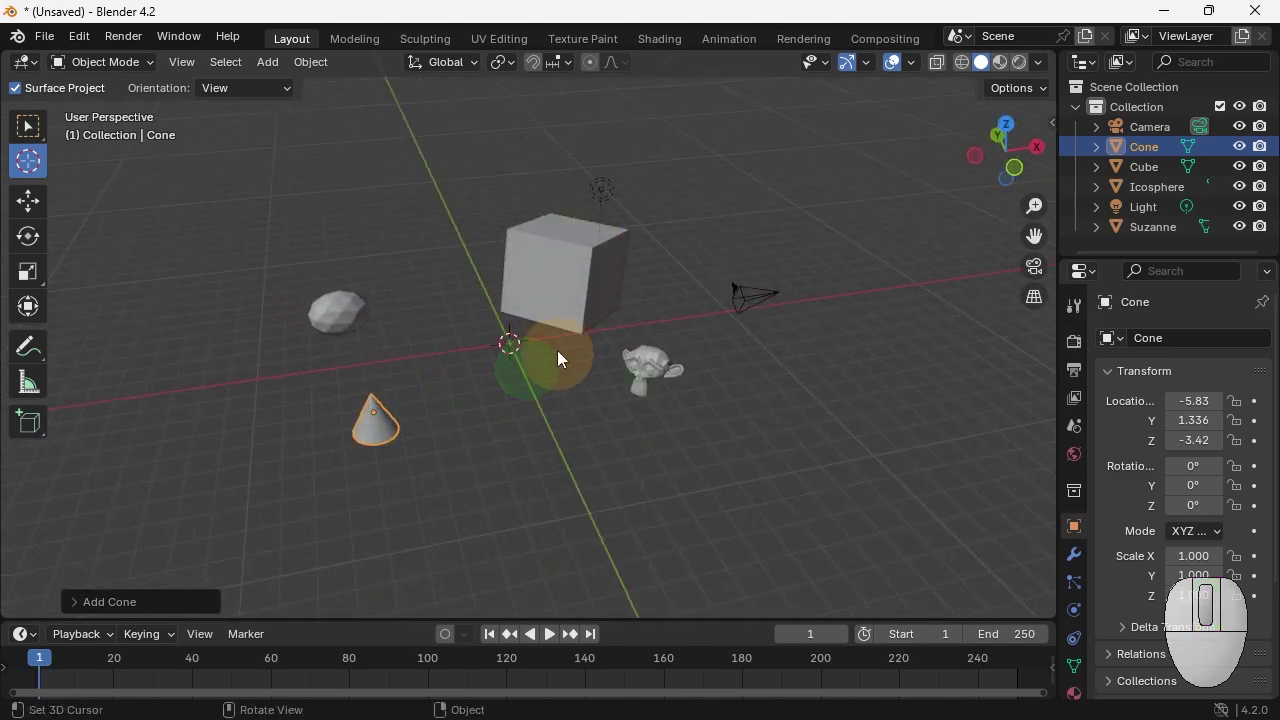
pyautogui.click(589, 248)
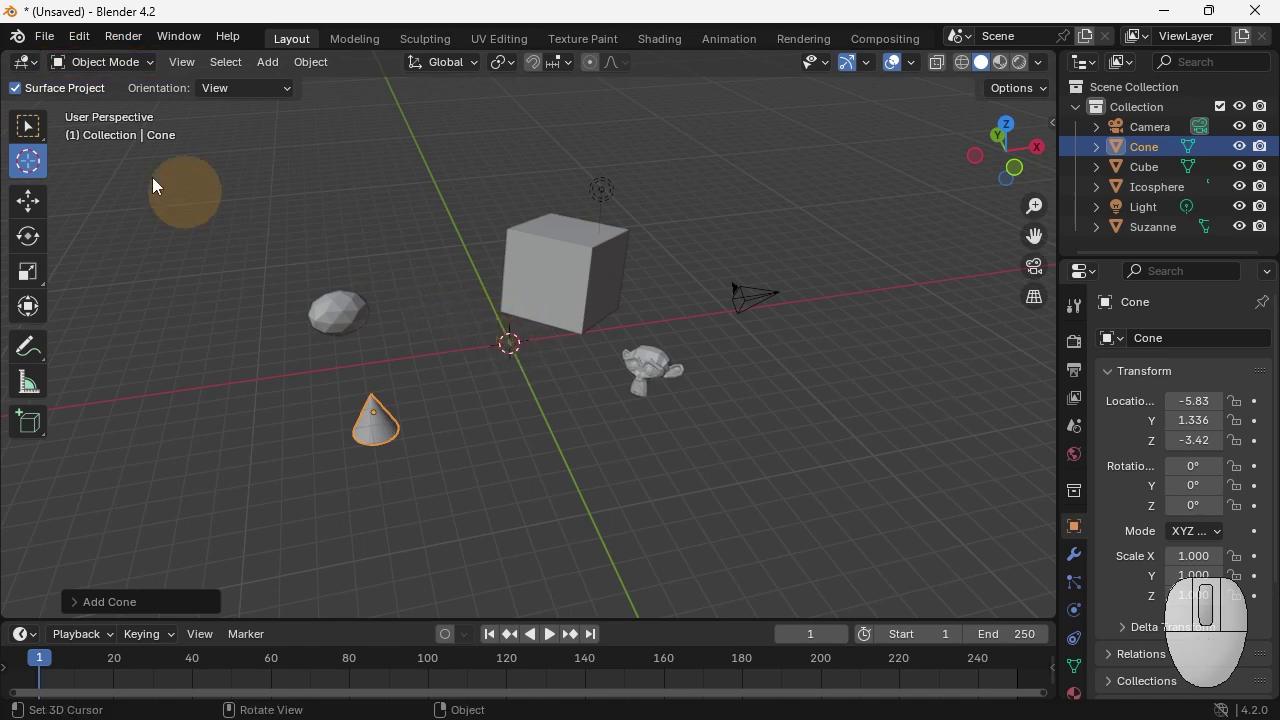
# Step: Select the Cube with the Select Box tool and switch from Object Mode to Edit Mode
pyautogui.click(29, 127)
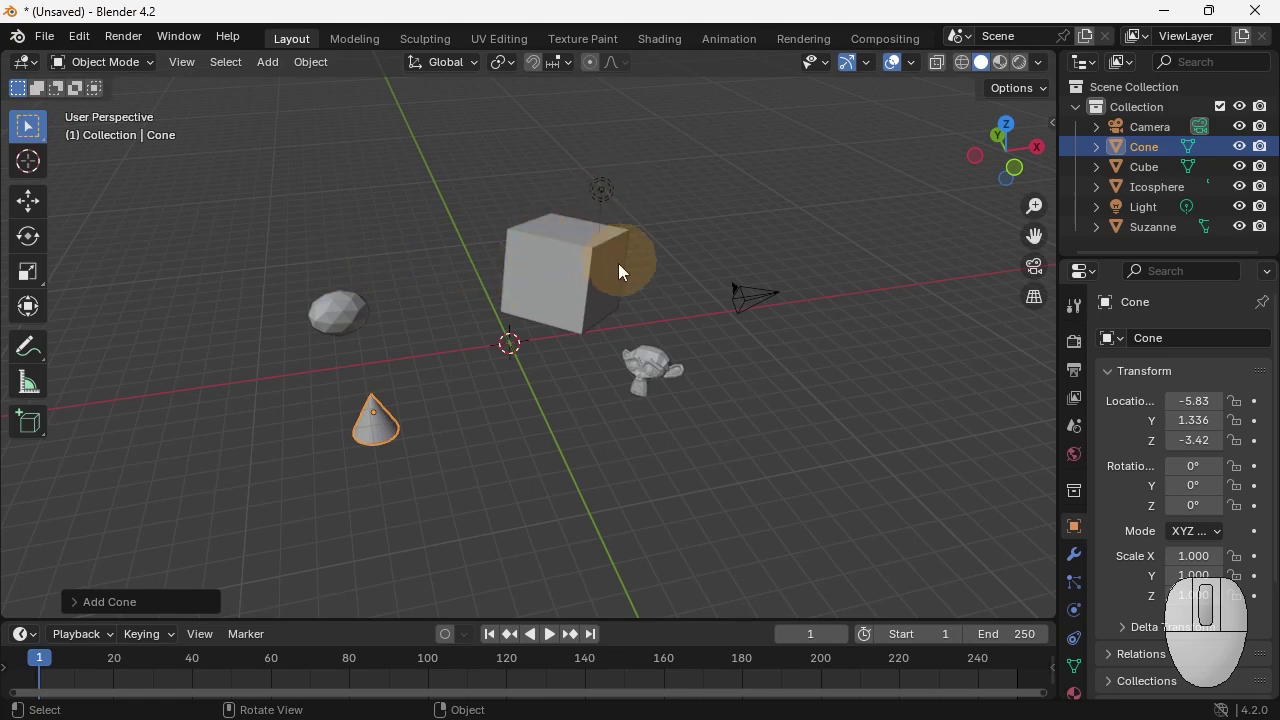
pyautogui.moveTo(618, 263); pyautogui.dragTo(592, 258, button='middle')
pyautogui.click(513, 260)
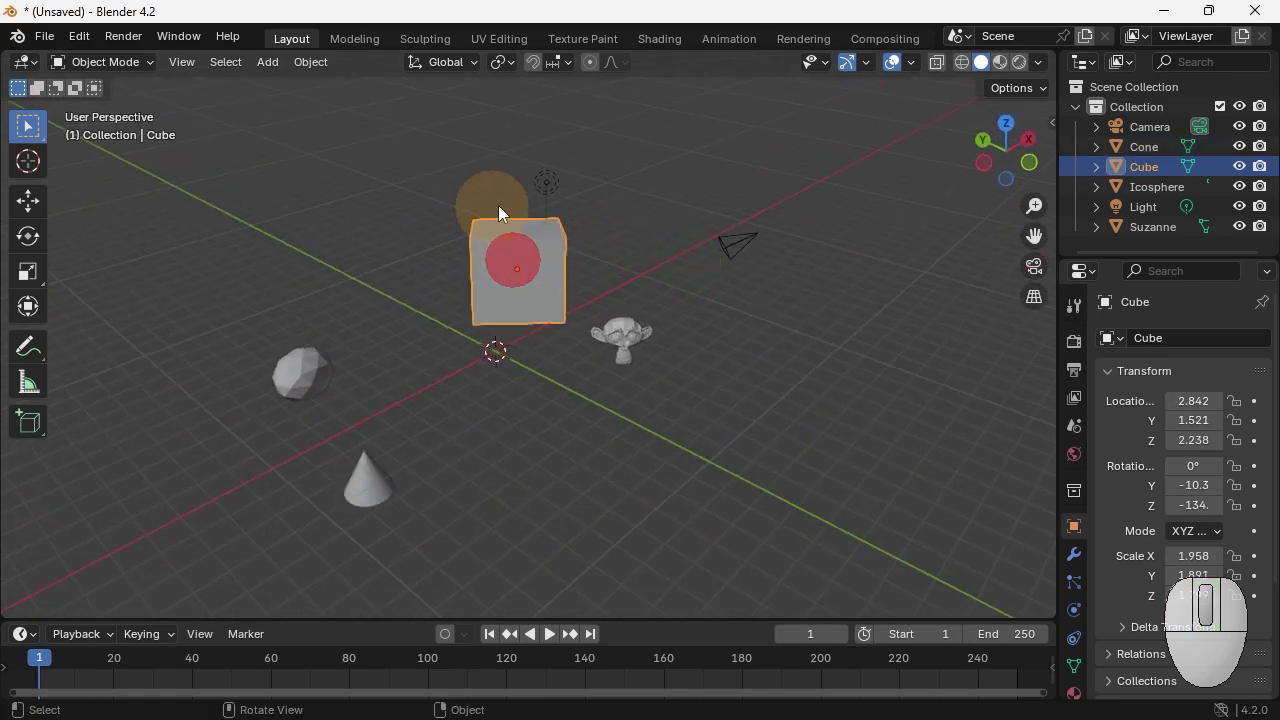
pyautogui.moveTo(478, 255); pyautogui.dragTo(576, 289, button='middle')
pyautogui.click(554, 297)
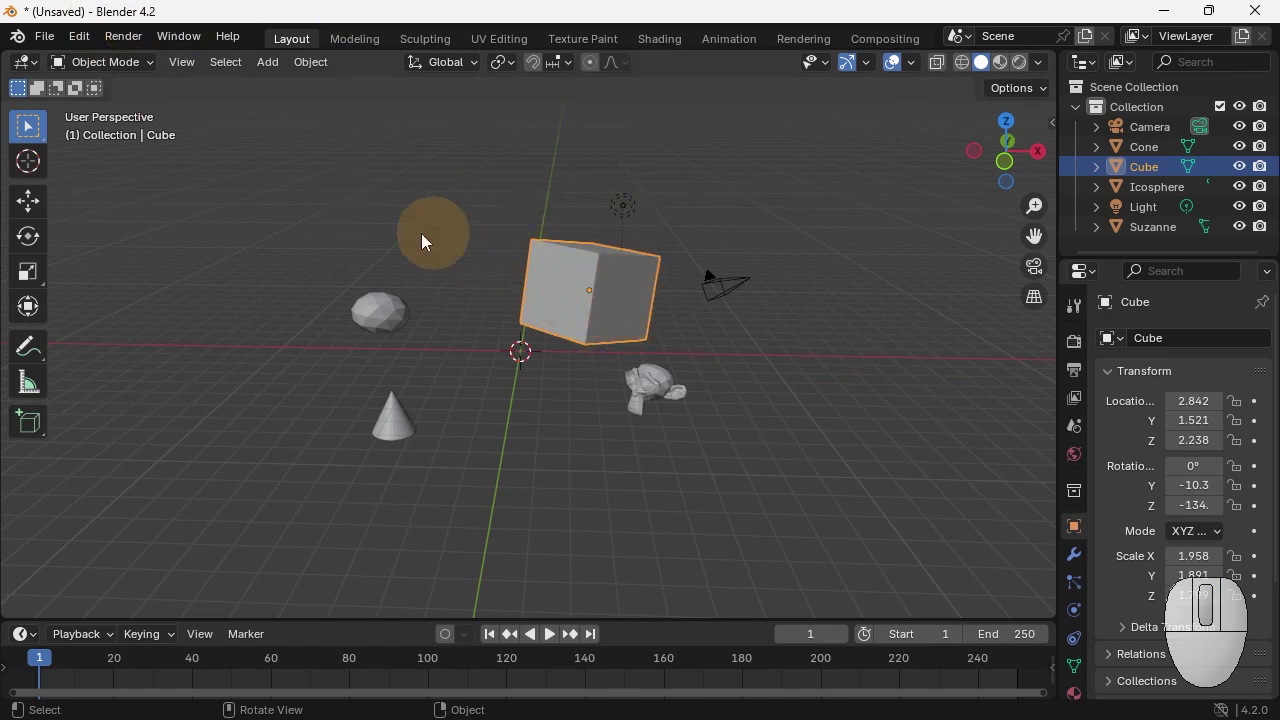
pyautogui.click(145, 61)
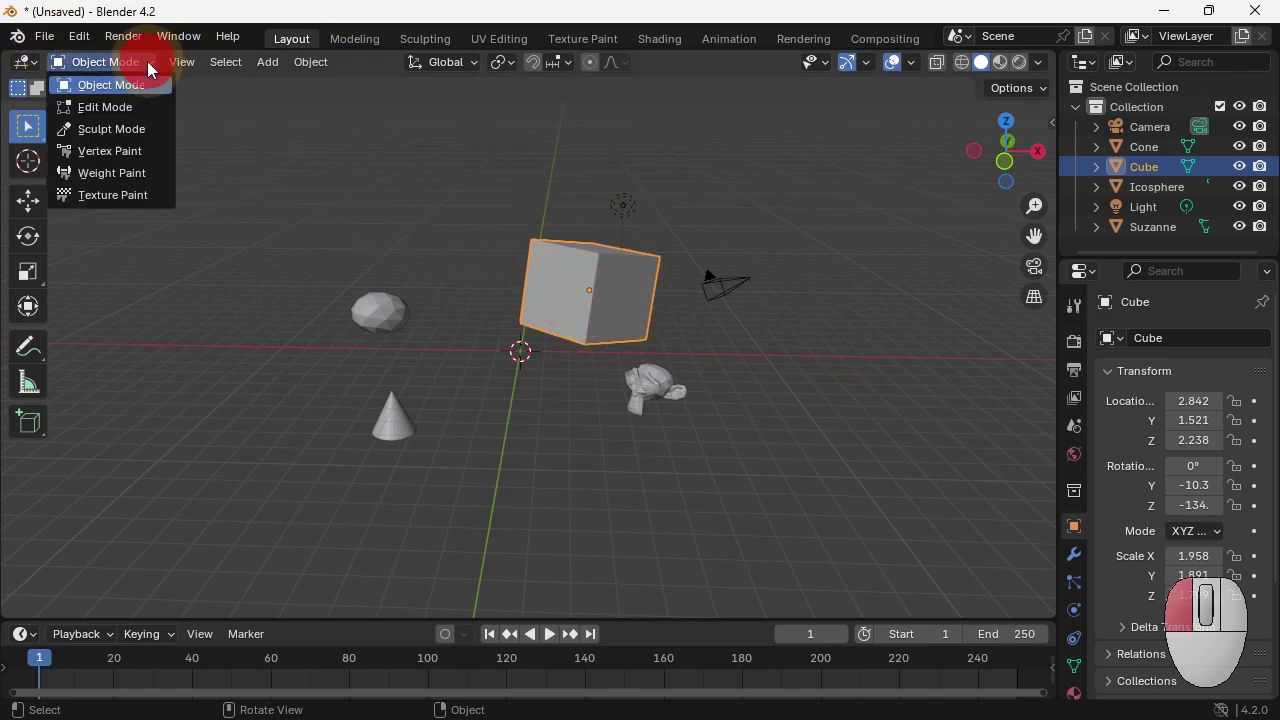
pyautogui.click(122, 107)
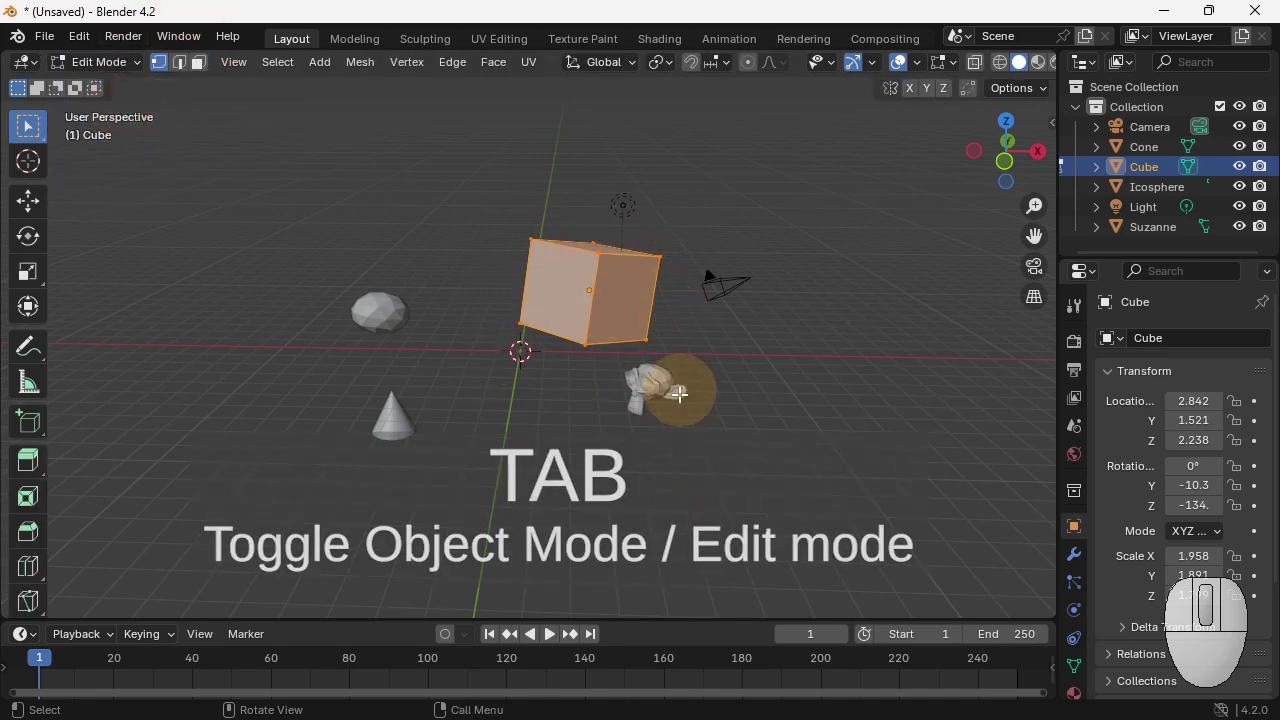
# Step: Deselect the cube's mesh, pick its top vertex, then step through edge to face select mode
pyautogui.click(651, 386)
pyautogui.click(378, 426)
pyautogui.click(385, 307)
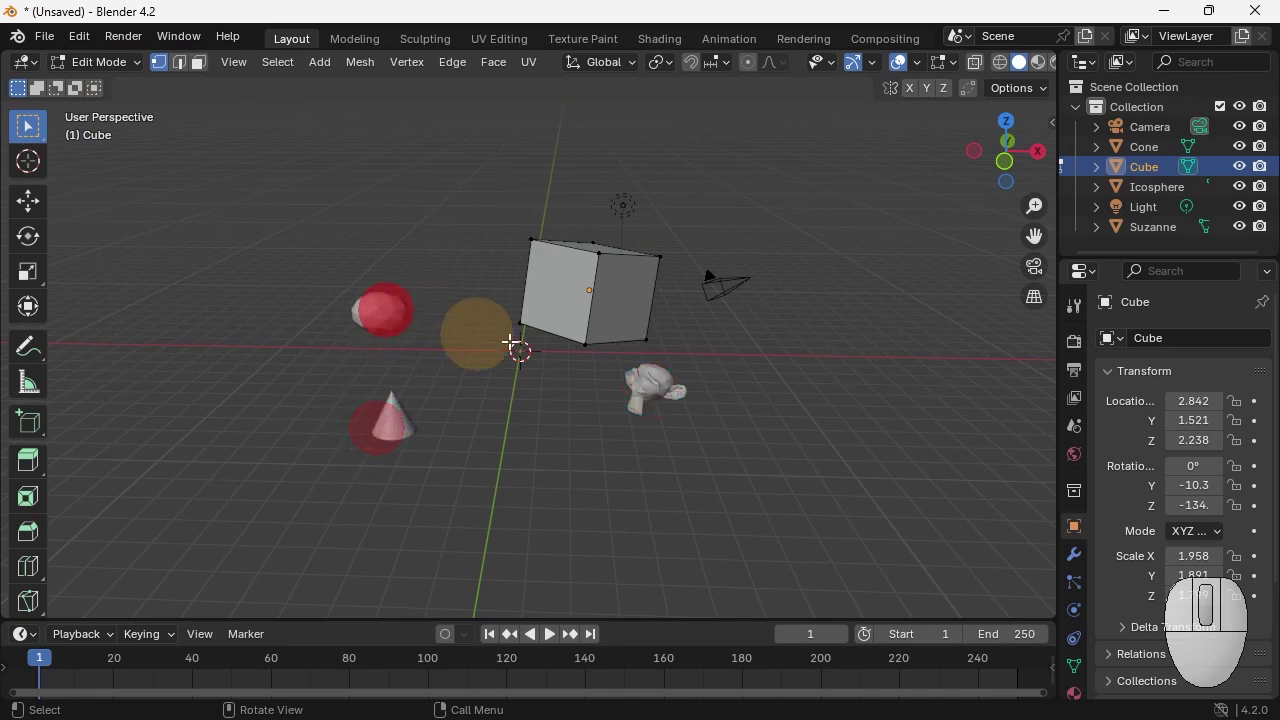
pyautogui.click(670, 398)
pyautogui.click(740, 290)
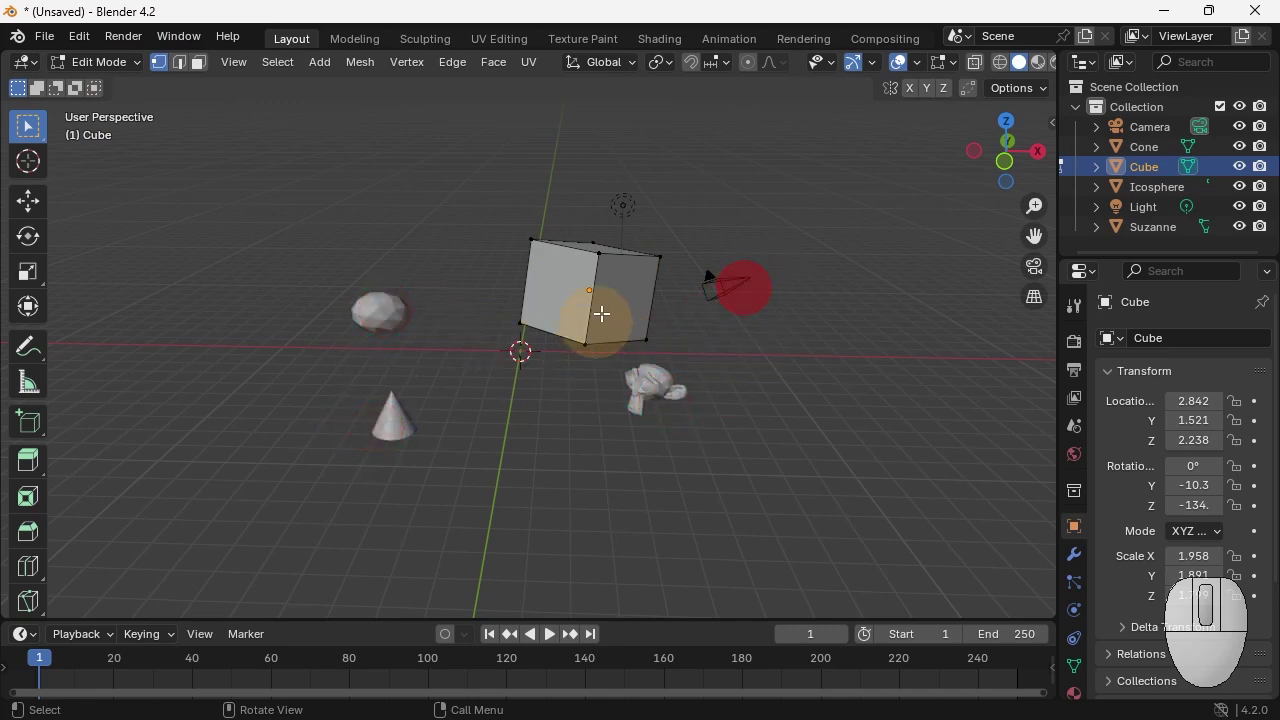
pyautogui.click(615, 288)
pyautogui.click(598, 254)
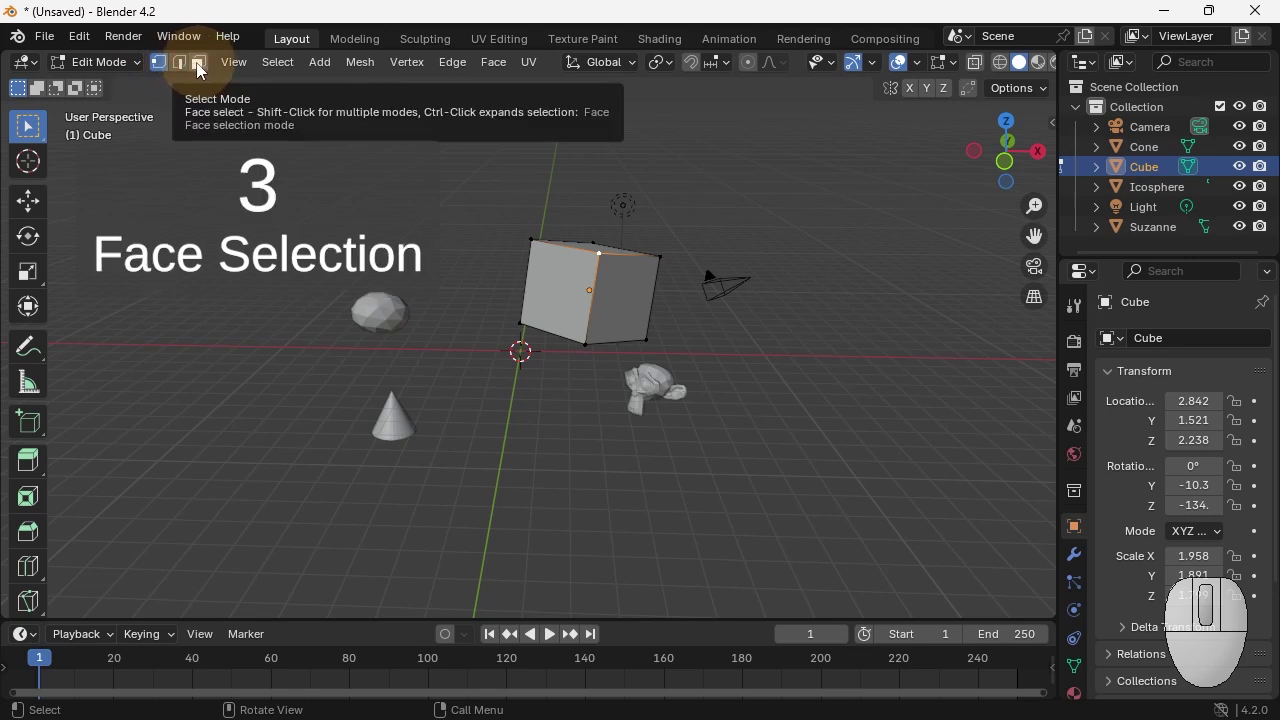
pyautogui.press('2')
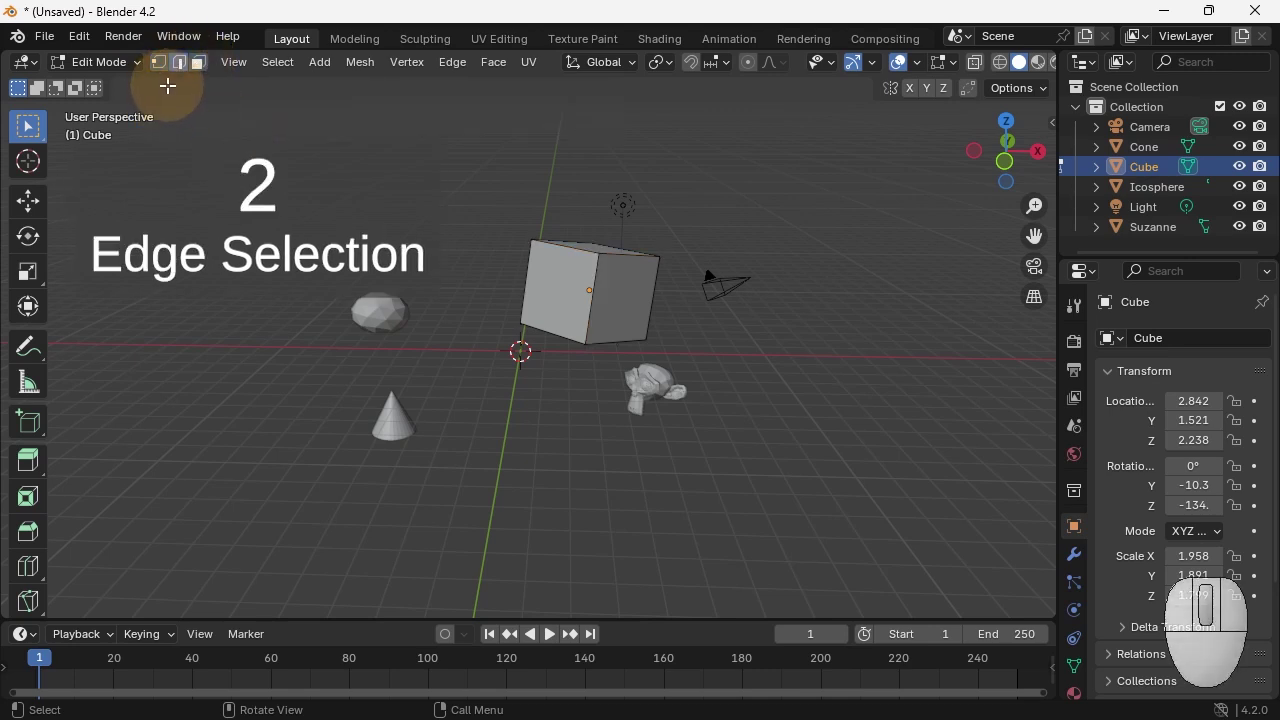
pyautogui.press('3')
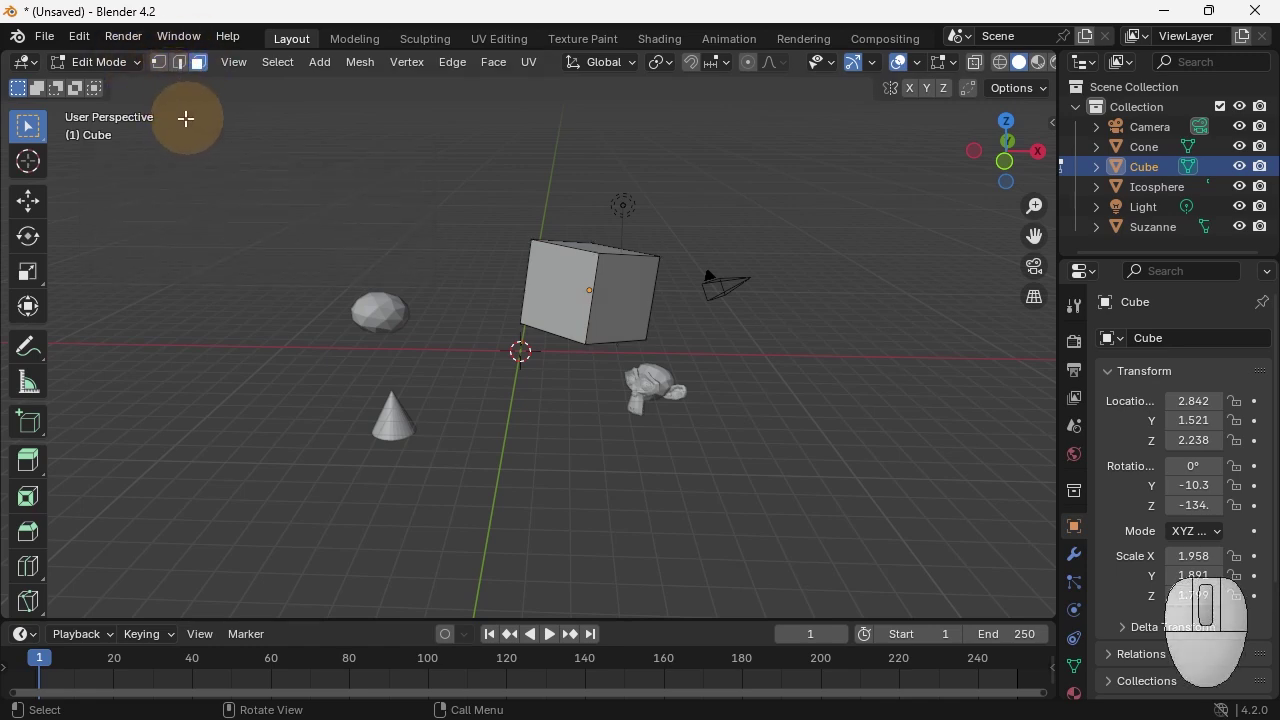
pyautogui.press('KP_5')
pyautogui.press('KP_3')
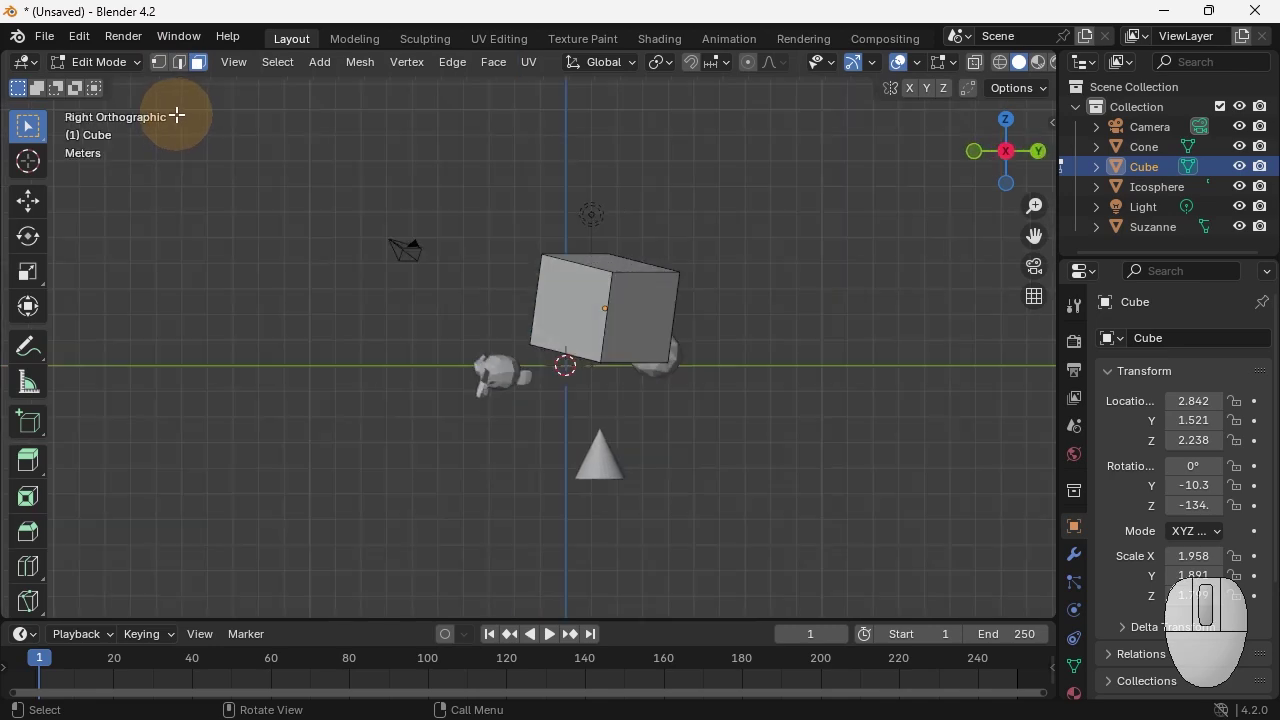
pyautogui.press('KP_7')
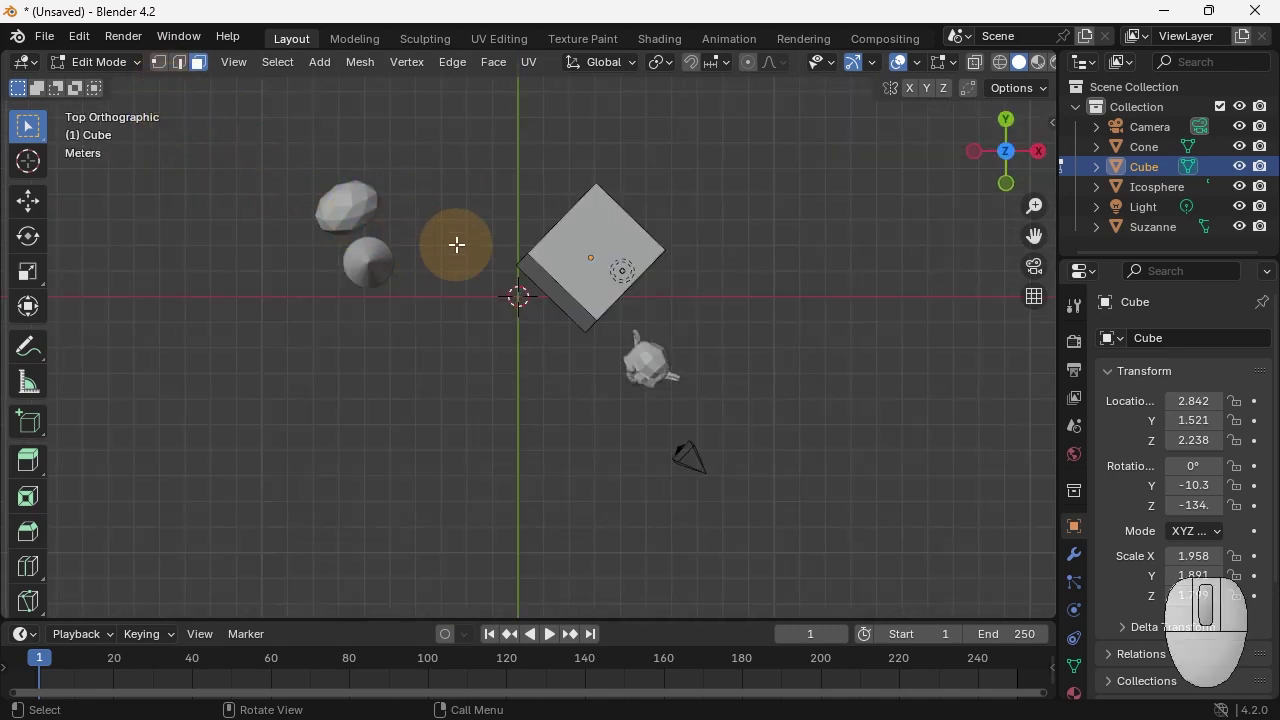
pyautogui.moveTo(457, 244); pyautogui.dragTo(456, 195, button='middle')
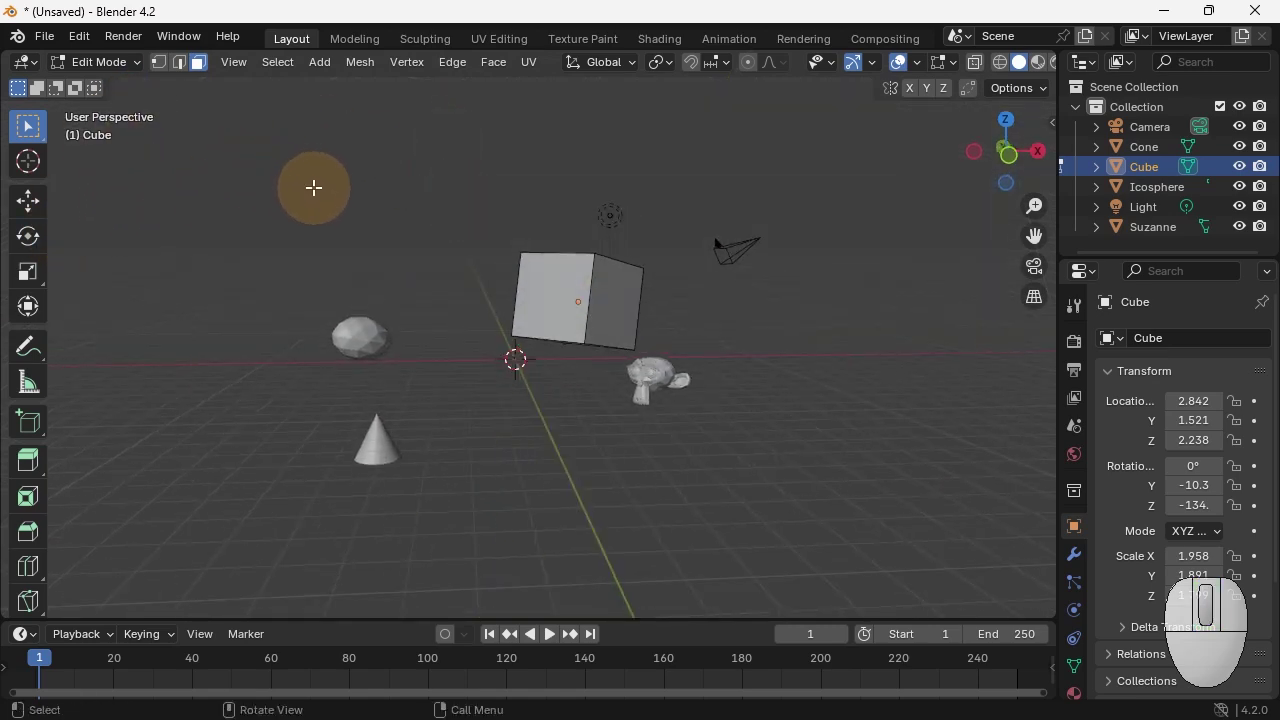
pyautogui.press('2')
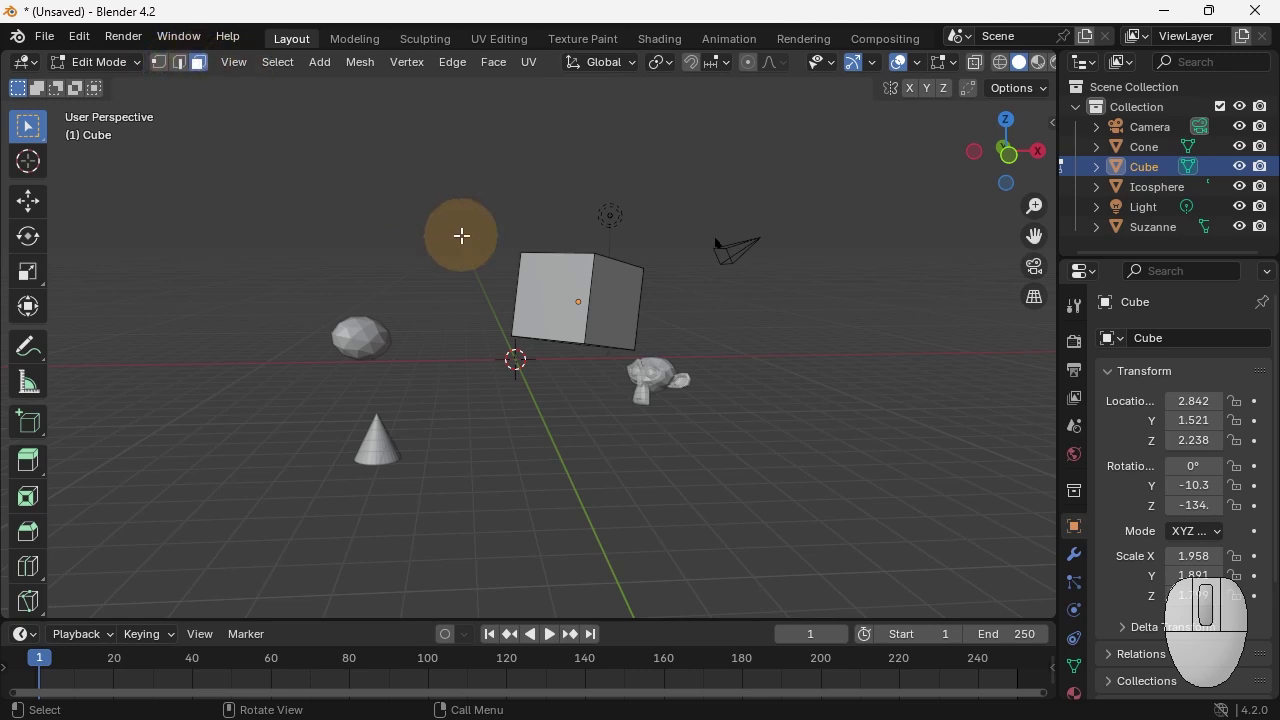
# Step: Select the cube's front face and move it with grab and the X and Z gizmo arrows
pyautogui.click(514, 276)
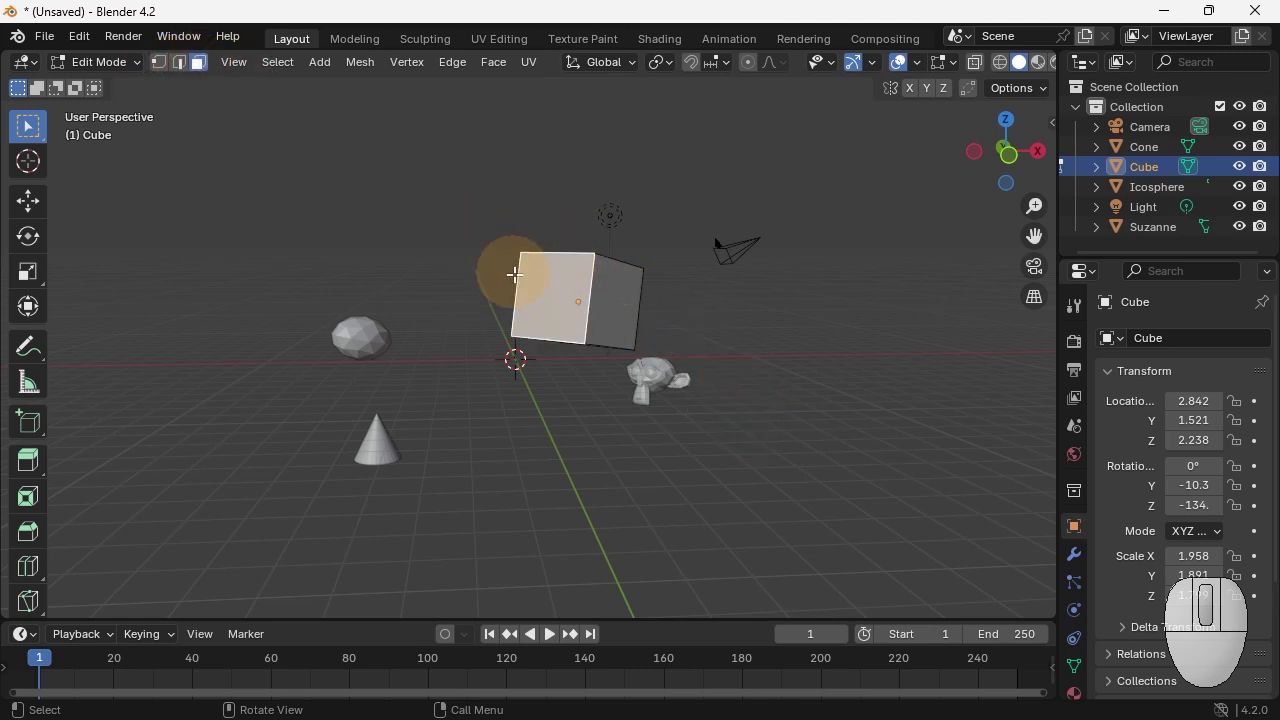
pyautogui.press('g')
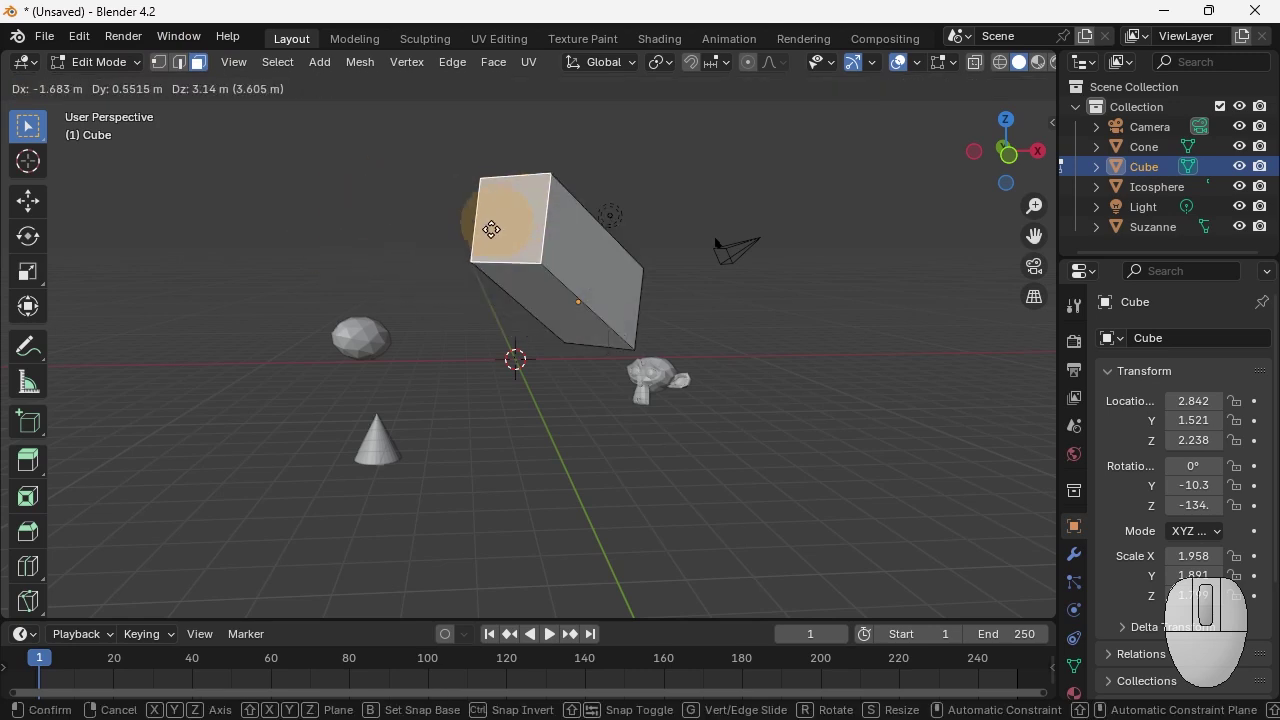
pyautogui.click(480, 235)
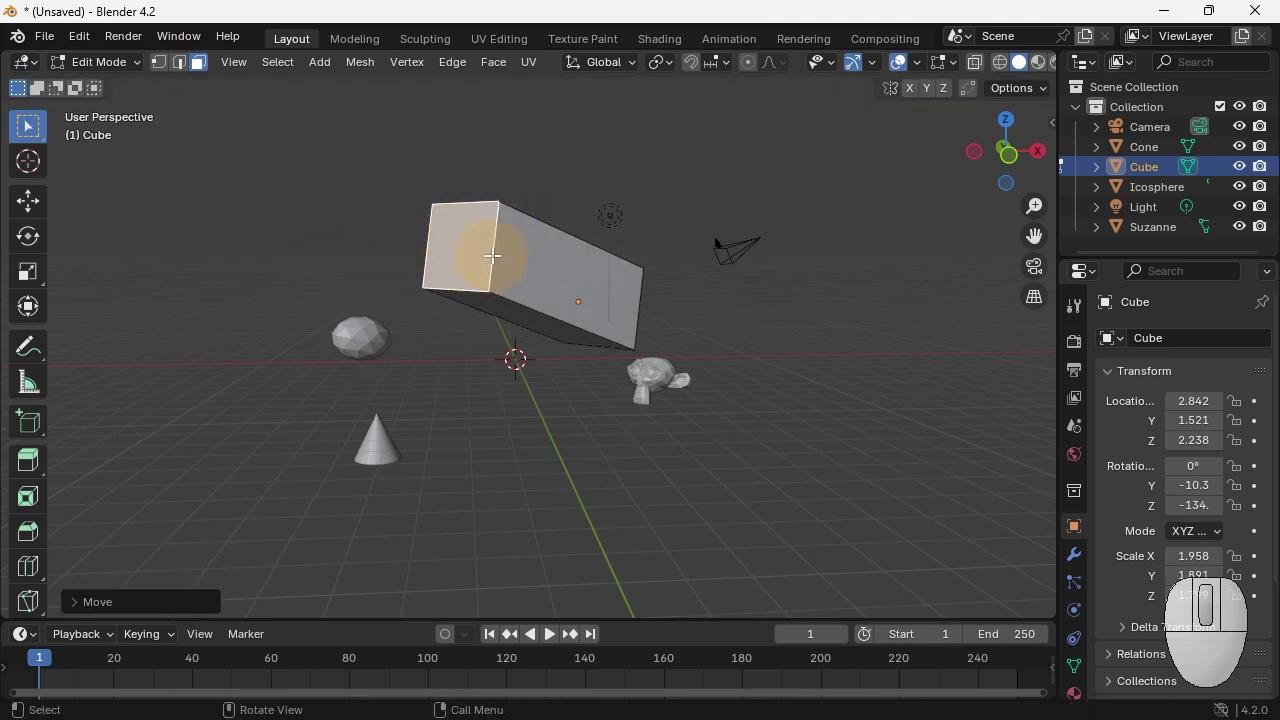
pyautogui.hotkey('shift', 'space')
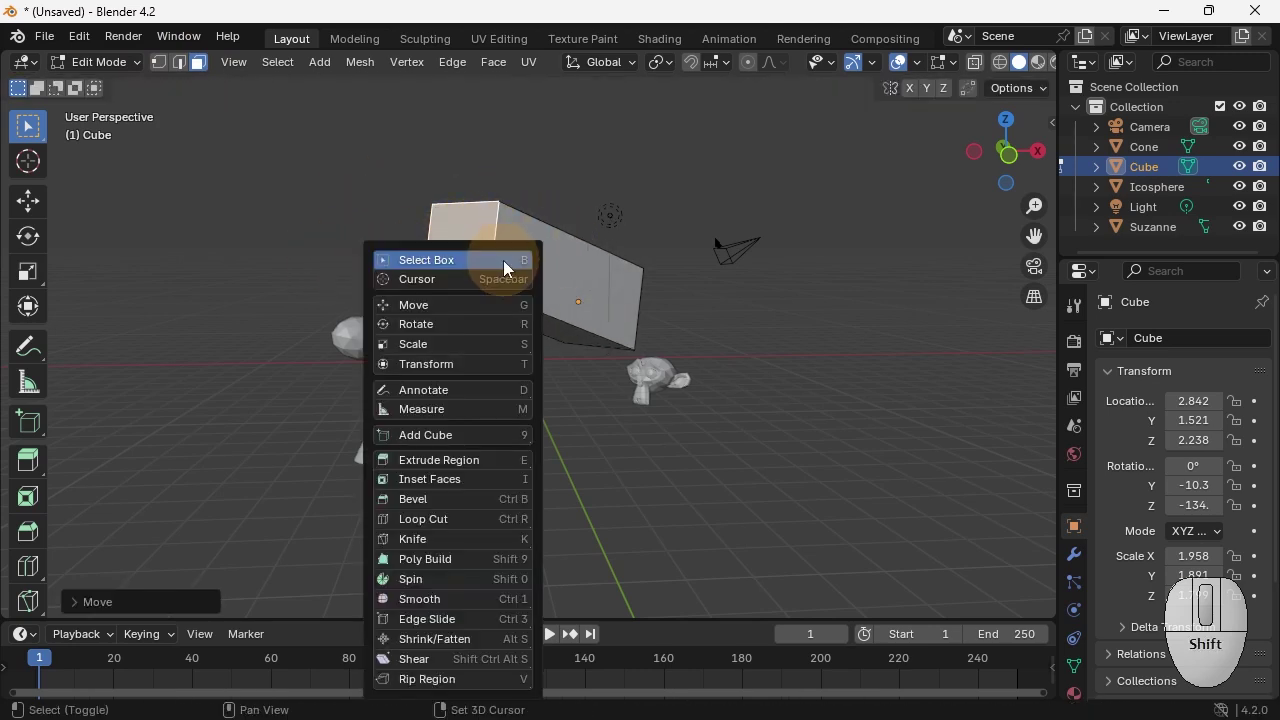
pyautogui.press('g')
pyautogui.moveTo(463, 244); pyautogui.dragTo(576, 230)
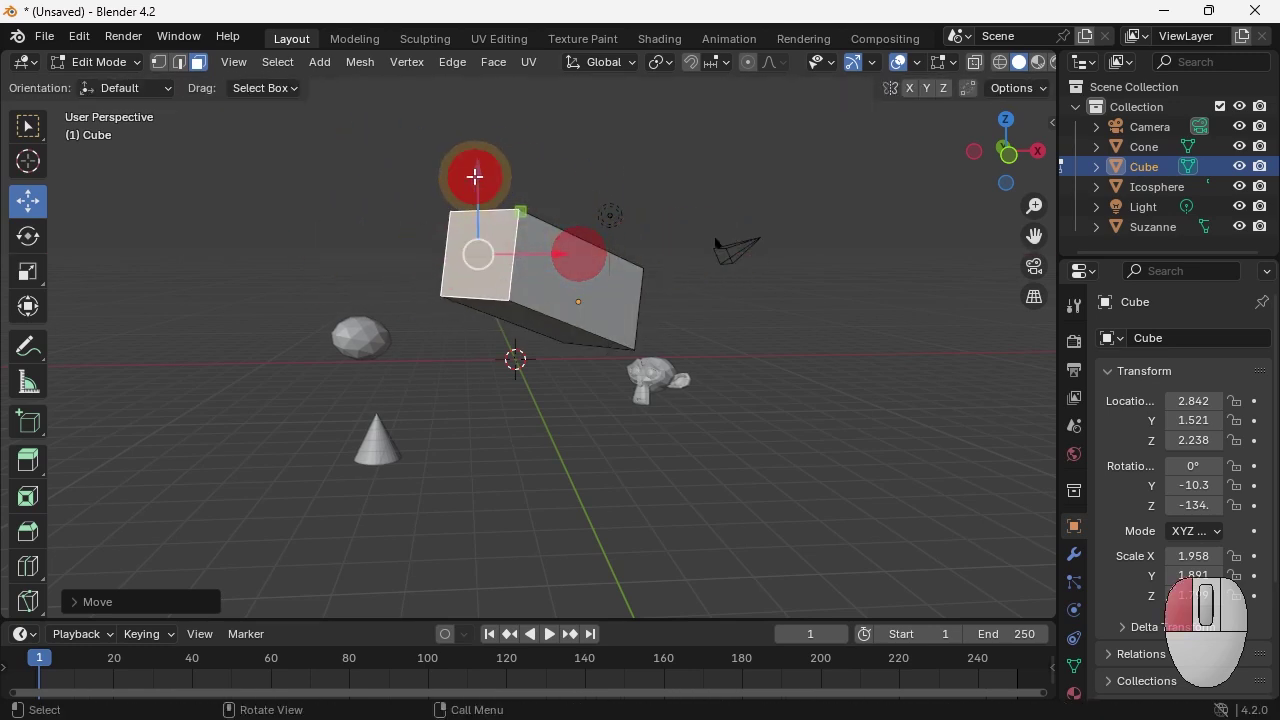
pyautogui.moveTo(476, 172); pyautogui.dragTo(467, 213)
pyautogui.moveTo(580, 315); pyautogui.dragTo(524, 286)
# Step: Raise the end face along Z and set the transform orientation to Local
pyautogui.click(630, 63)
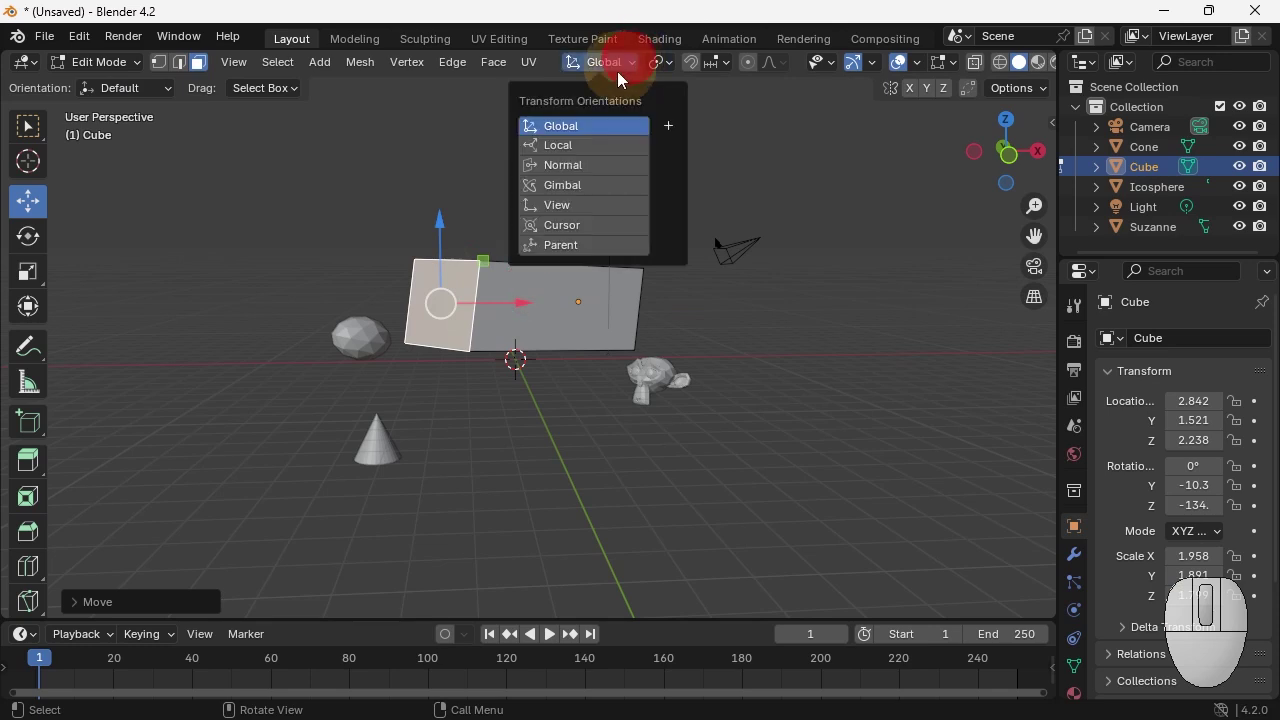
pyautogui.moveTo(449, 220); pyautogui.dragTo(480, 188)
pyautogui.click(631, 68)
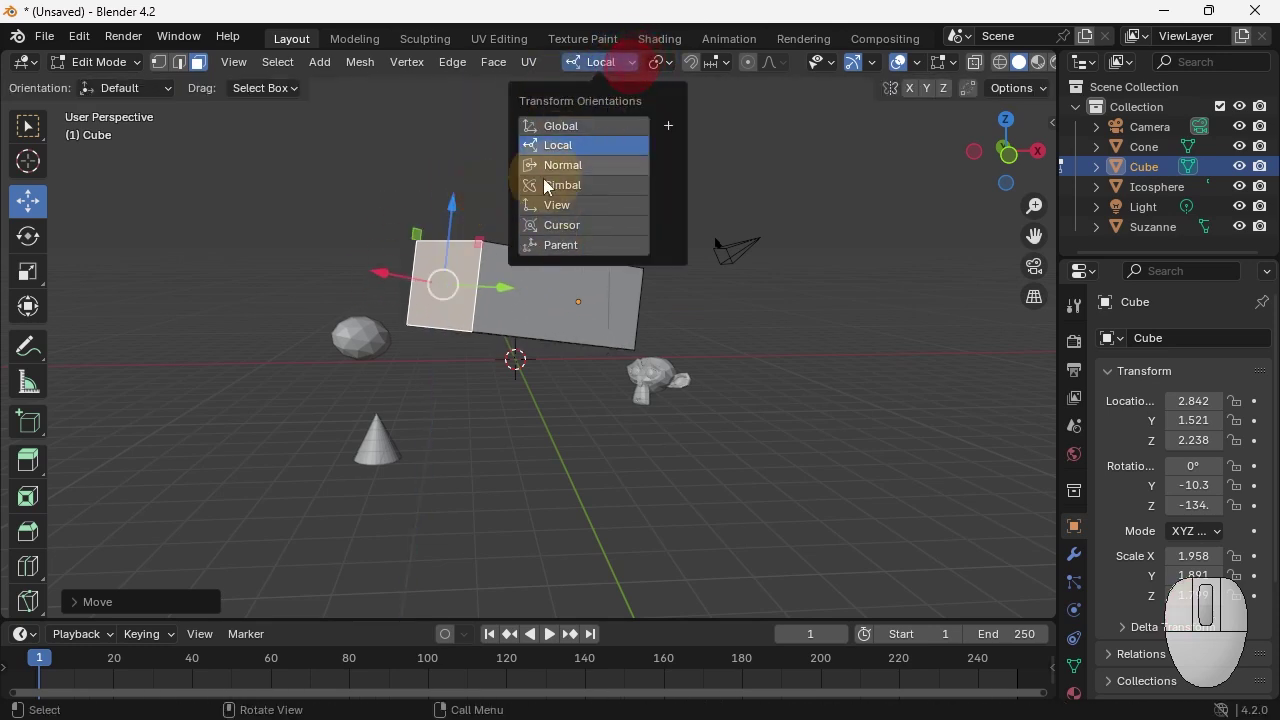
pyautogui.click(443, 286)
pyautogui.click(491, 234)
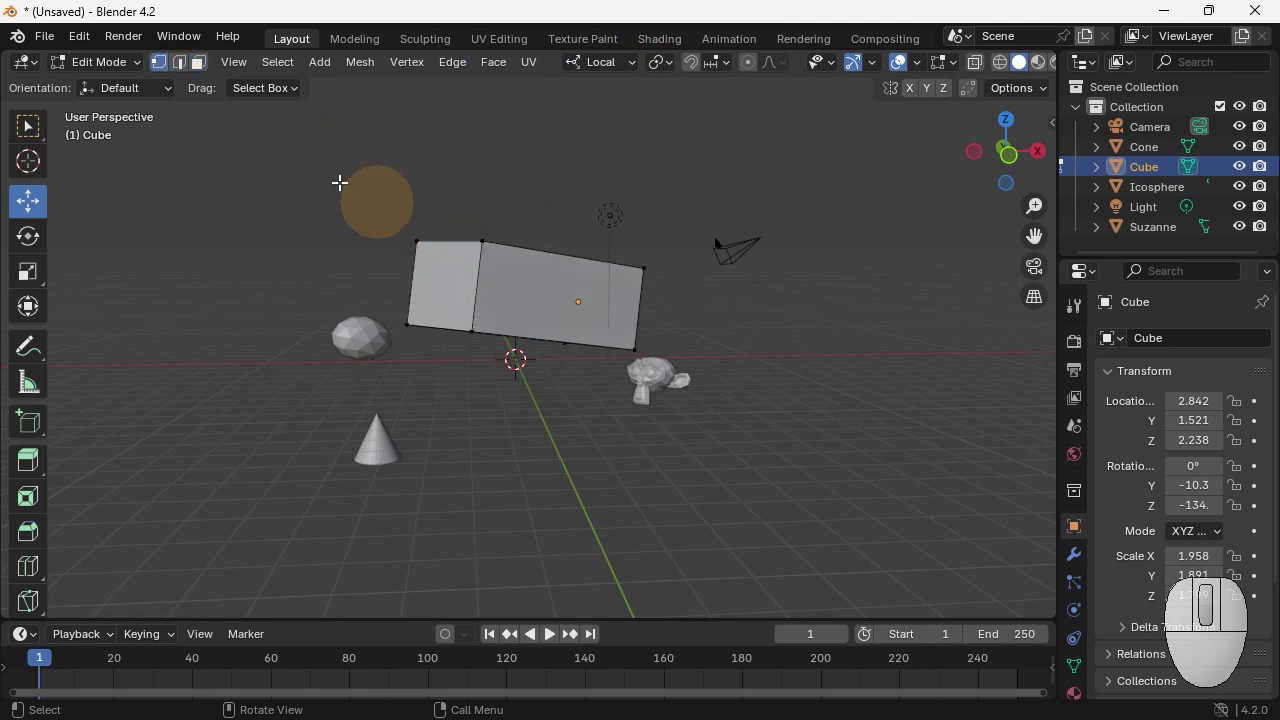
# Step: In vertex mode, drag the top vertices down and lift the hidden back vertex into a peak
pyautogui.click(158, 62)
pyautogui.click(483, 242)
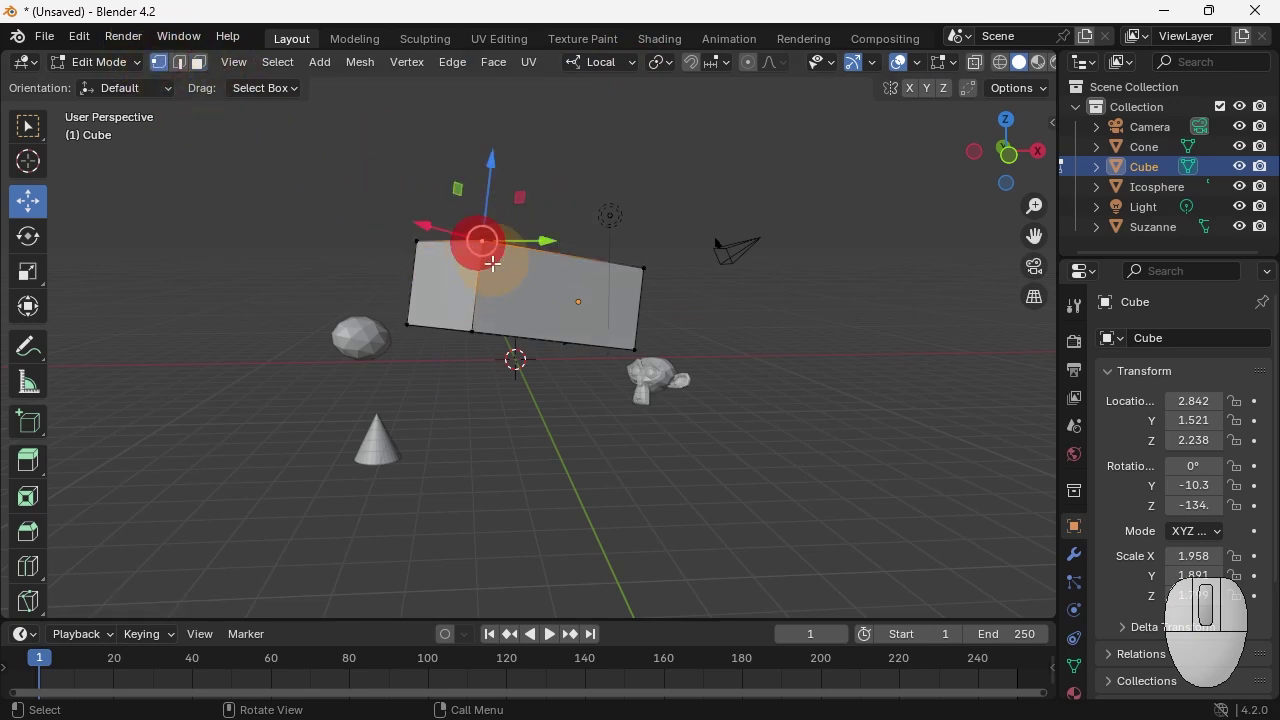
pyautogui.moveTo(485, 250)
pyautogui.mouseDown()
pyautogui.moveTo(509, 206)
pyautogui.moveTo(546, 209)
pyautogui.moveTo(571, 317)
pyautogui.moveTo(503, 268)
pyautogui.mouseUp()
pyautogui.moveTo(650, 264); pyautogui.dragTo(647, 304)
pyautogui.click(578, 264)
pyautogui.moveTo(571, 266); pyautogui.dragTo(486, 200)
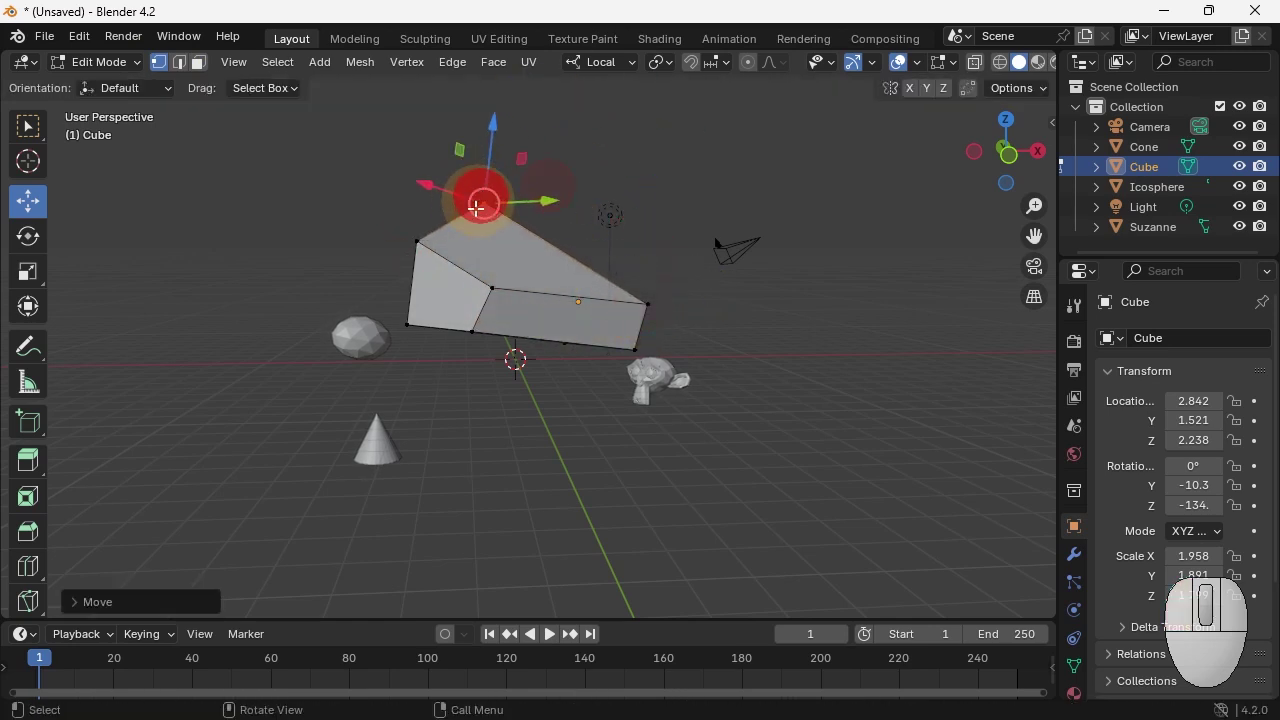
# Step: Reposition the top-left and lower-left vertices, then select the left end face in face mode
pyautogui.click(424, 251)
pyautogui.moveTo(424, 251); pyautogui.dragTo(457, 256)
pyautogui.click(412, 328)
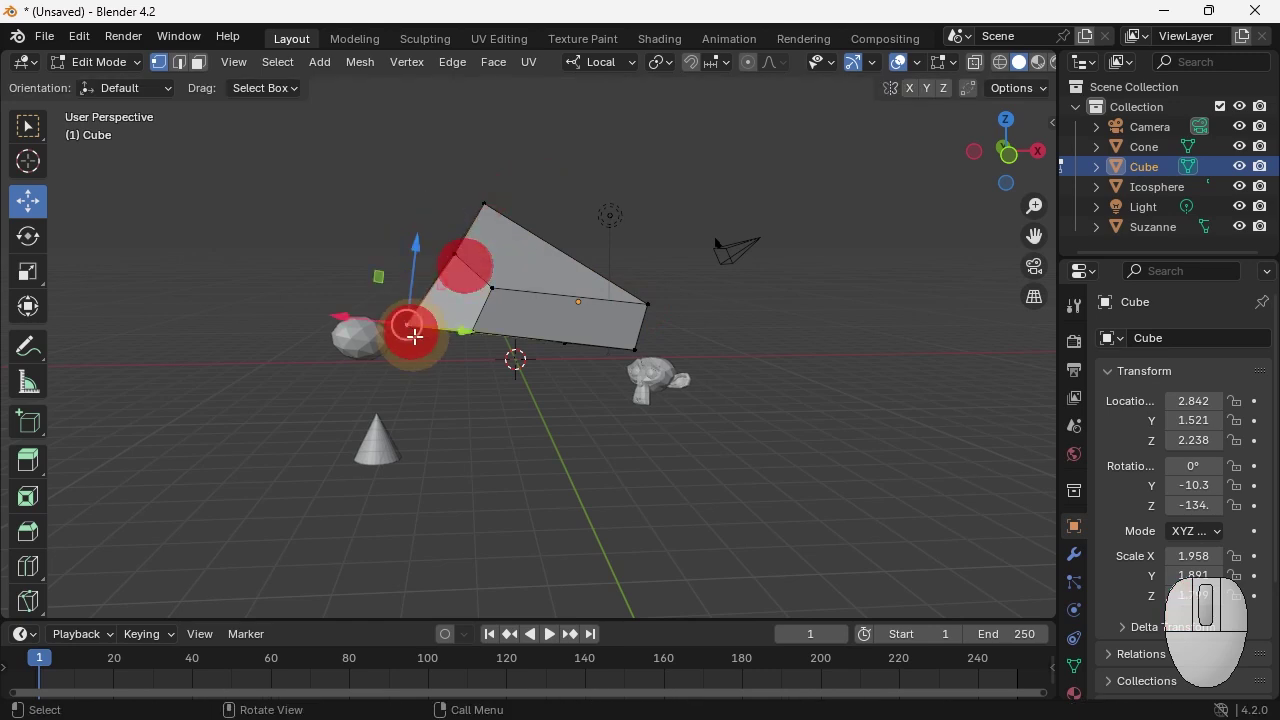
pyautogui.moveTo(412, 328)
pyautogui.mouseDown()
pyautogui.moveTo(442, 323)
pyautogui.moveTo(421, 313)
pyautogui.mouseUp()
pyautogui.click(401, 256)
pyautogui.click(459, 252)
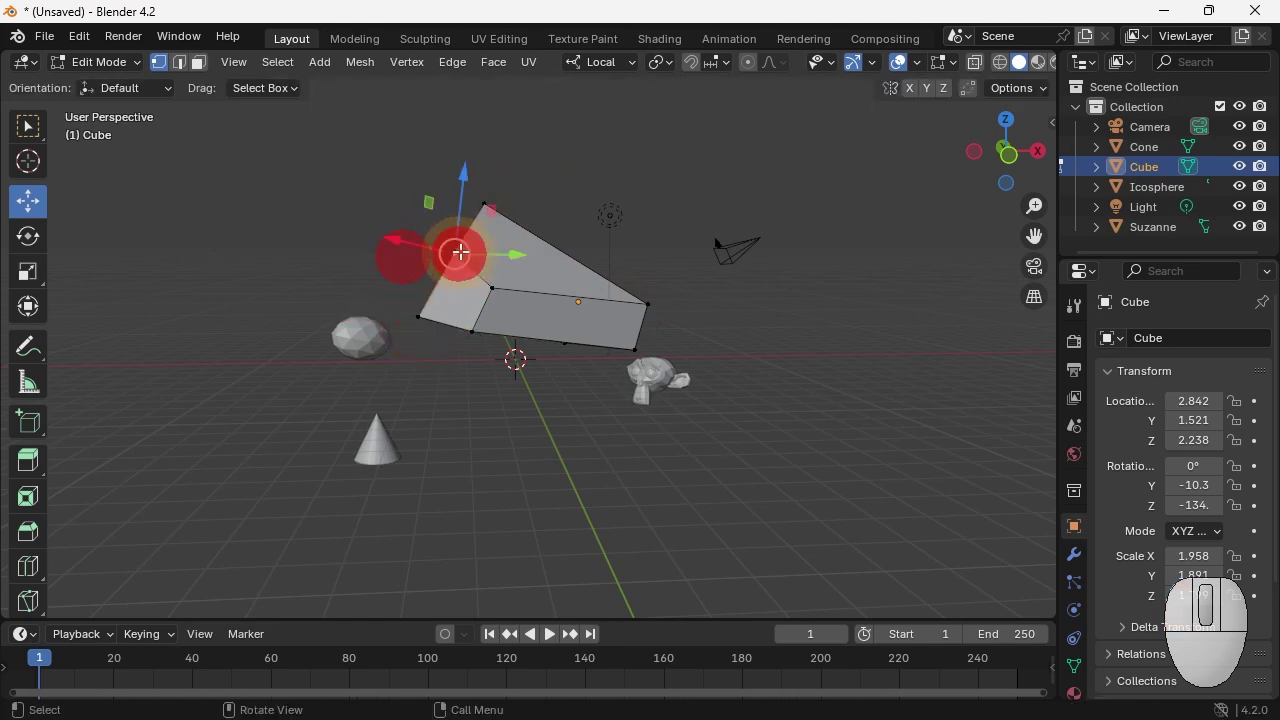
pyautogui.moveTo(445, 253); pyautogui.dragTo(372, 254)
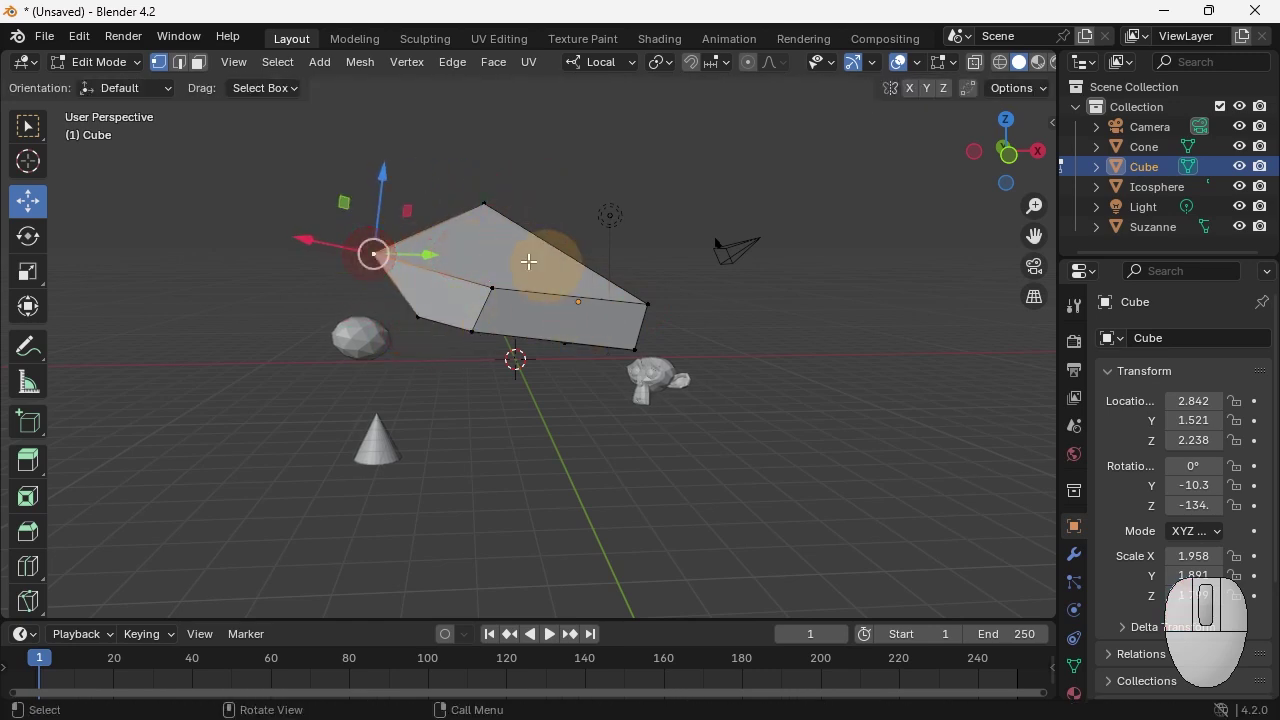
pyautogui.click(198, 62)
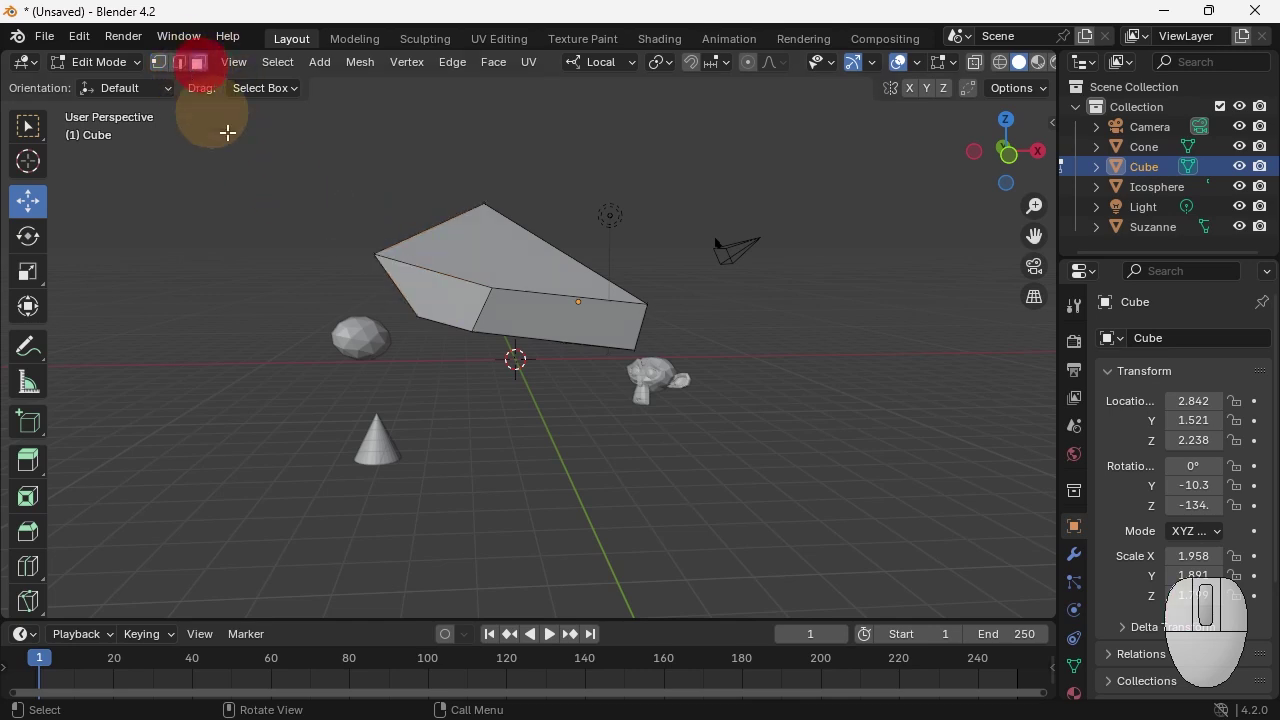
pyautogui.click(457, 297)
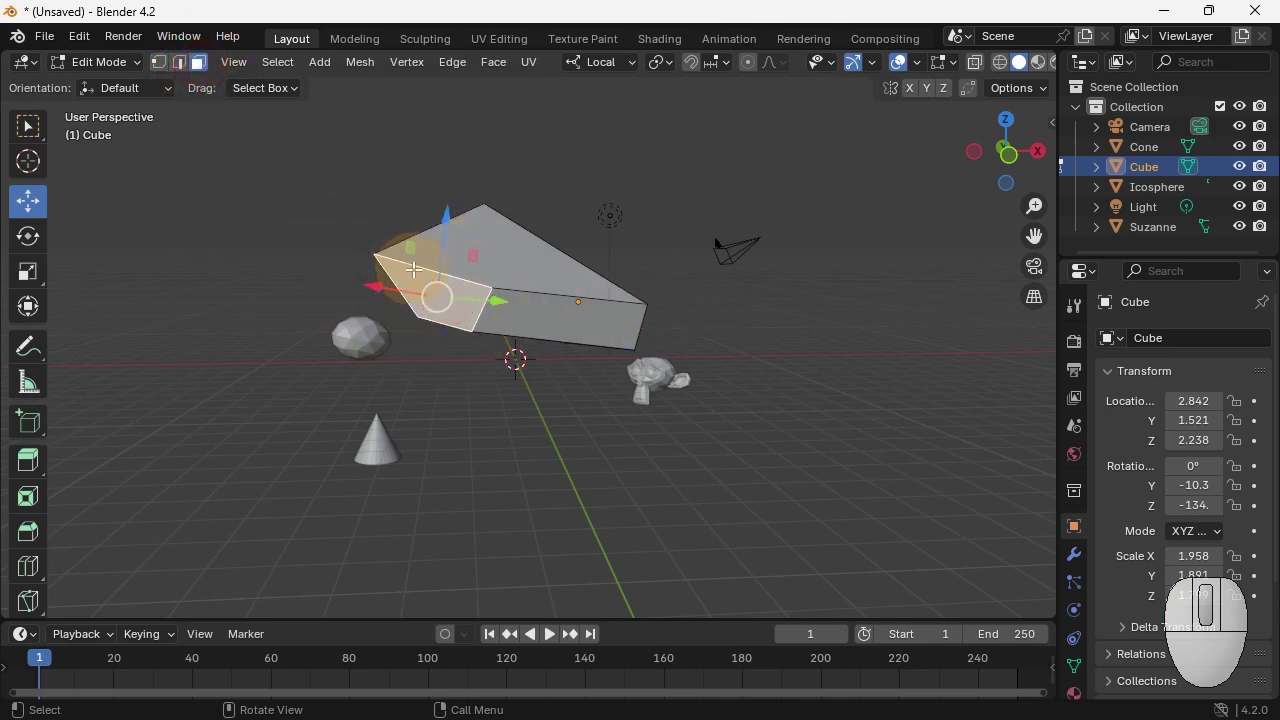
# Step: Extrude the end face outward, then extrude the new section's top face upward
pyautogui.press('e')
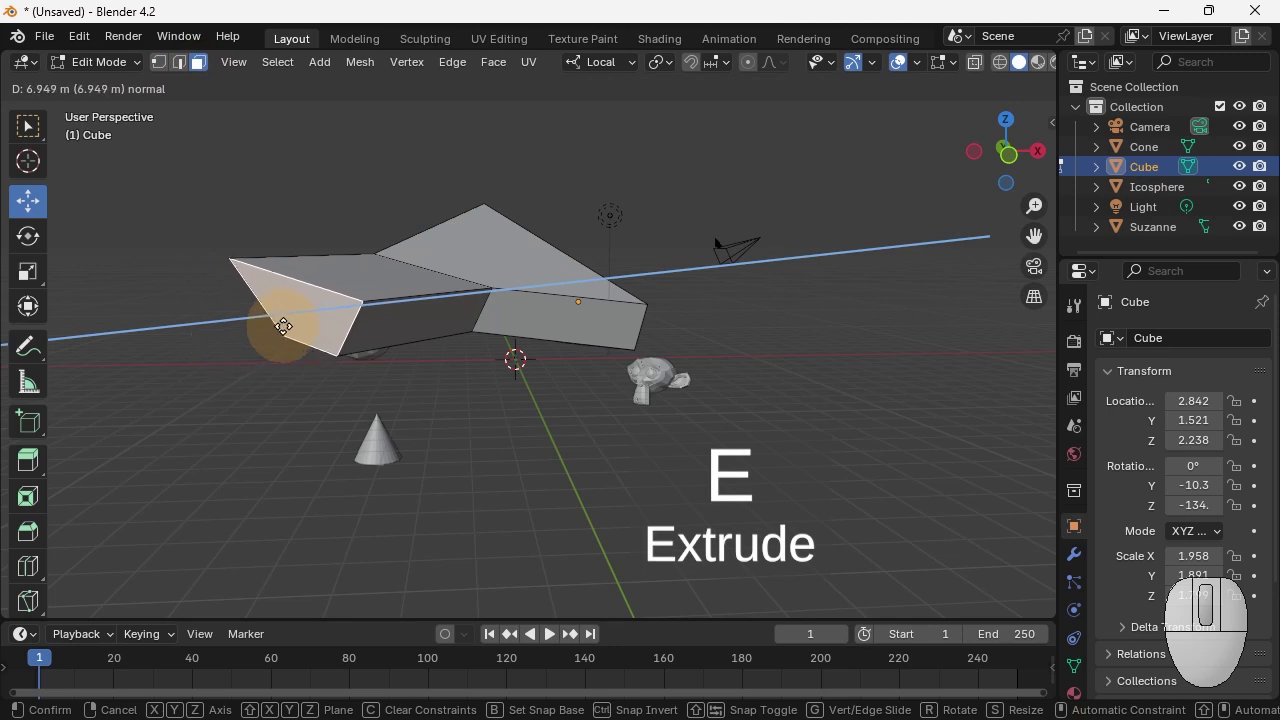
pyautogui.click(284, 326)
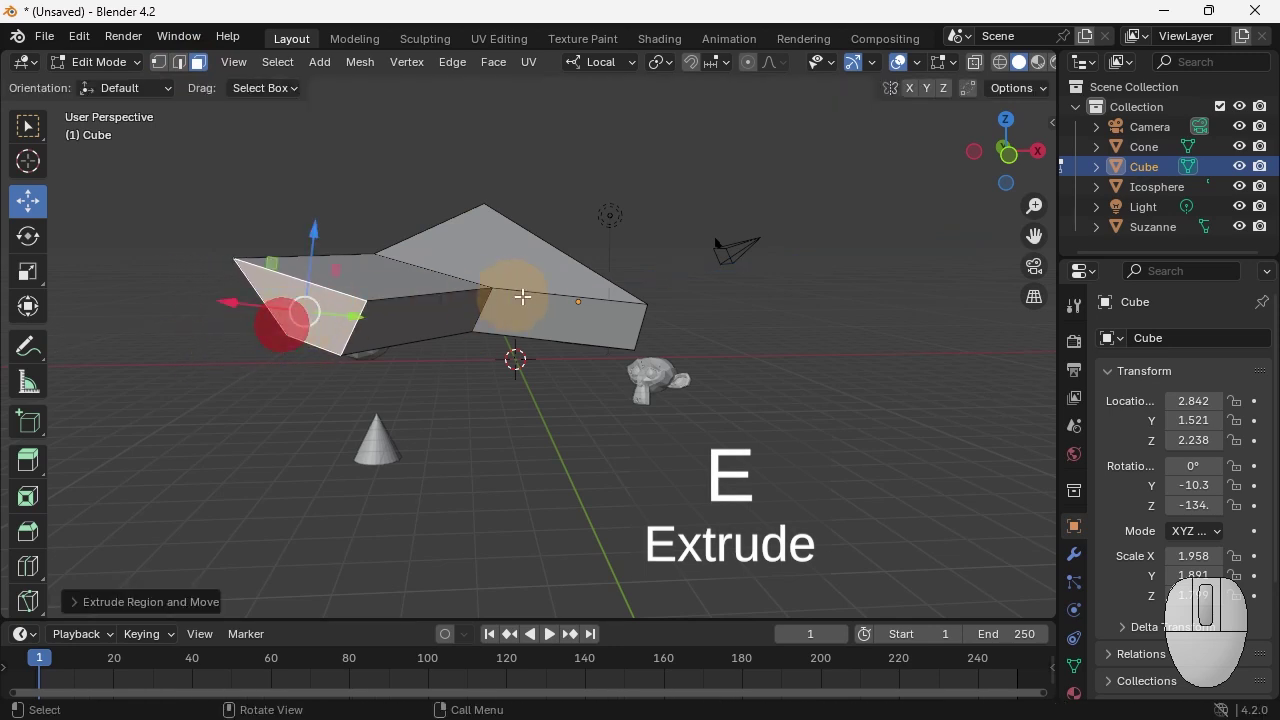
pyautogui.click(375, 270)
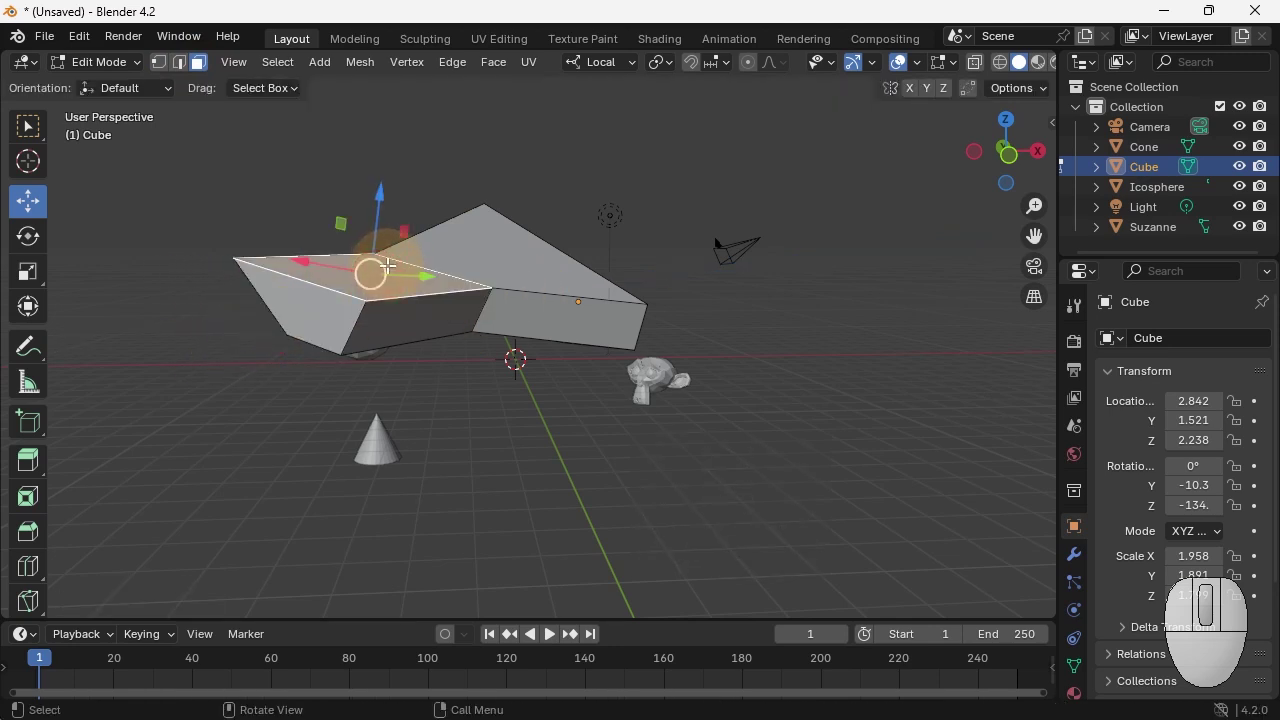
pyautogui.press('e')
pyautogui.click(407, 148)
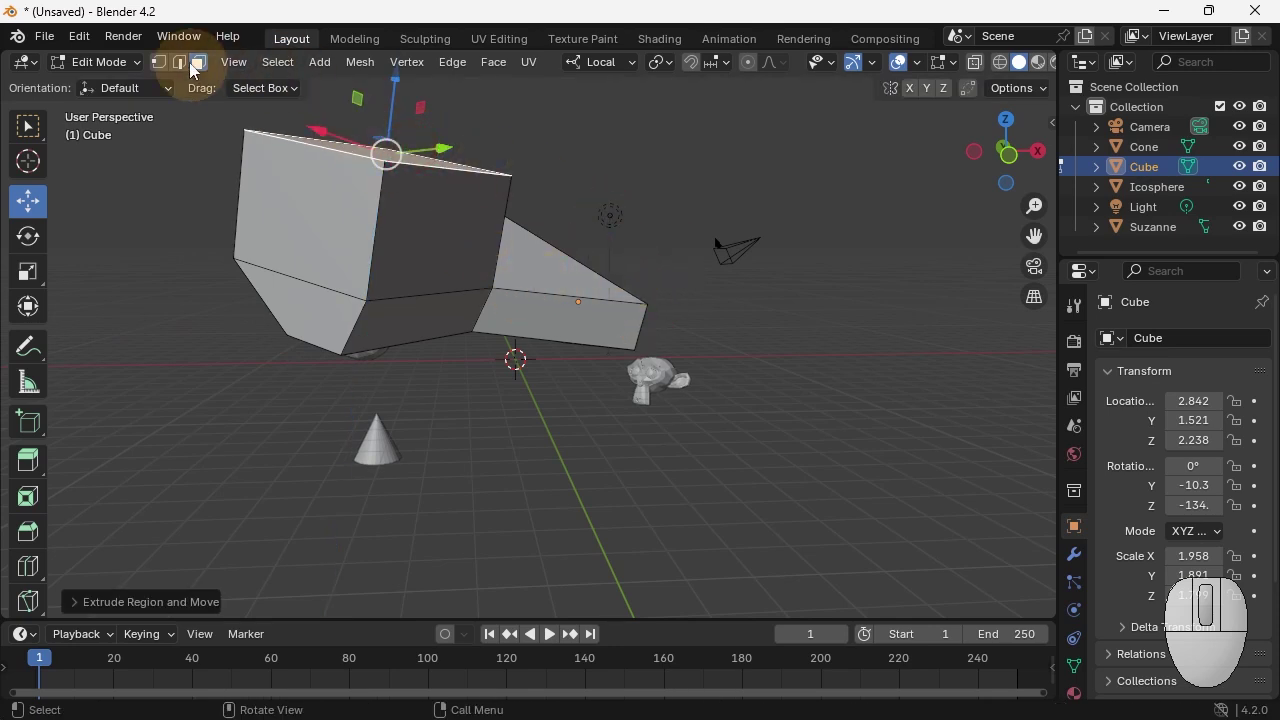
# Step: Move the slanted edge up and right into a fin, then orbit to inspect it
pyautogui.click(179, 62)
pyautogui.click(591, 277)
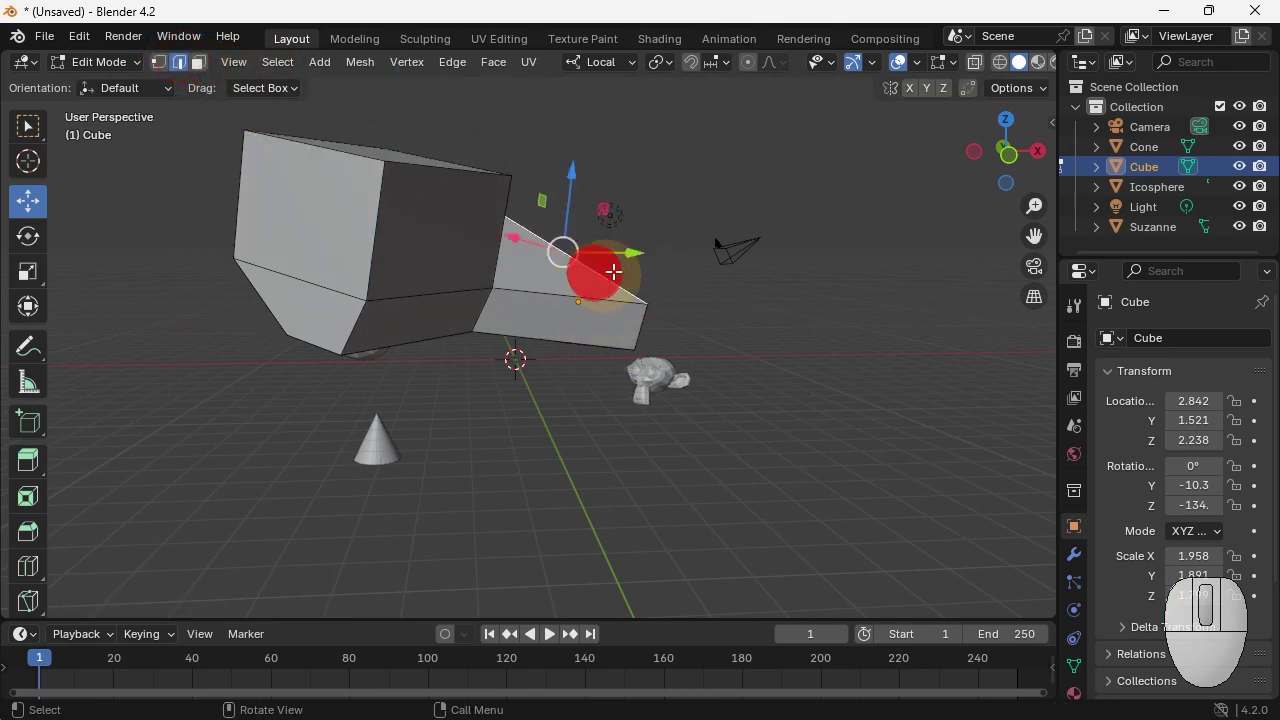
pyautogui.press('g')
pyautogui.click(763, 206)
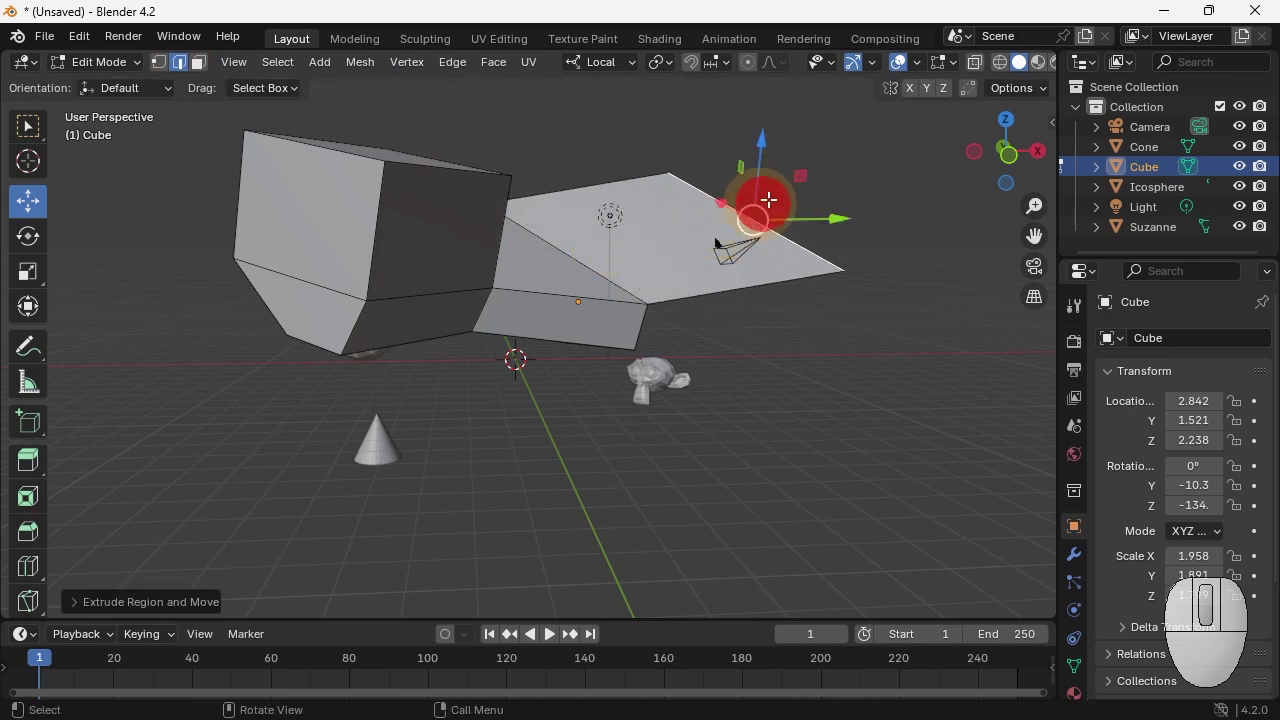
pyautogui.moveTo(577, 337); pyautogui.dragTo(739, 544, button='middle')
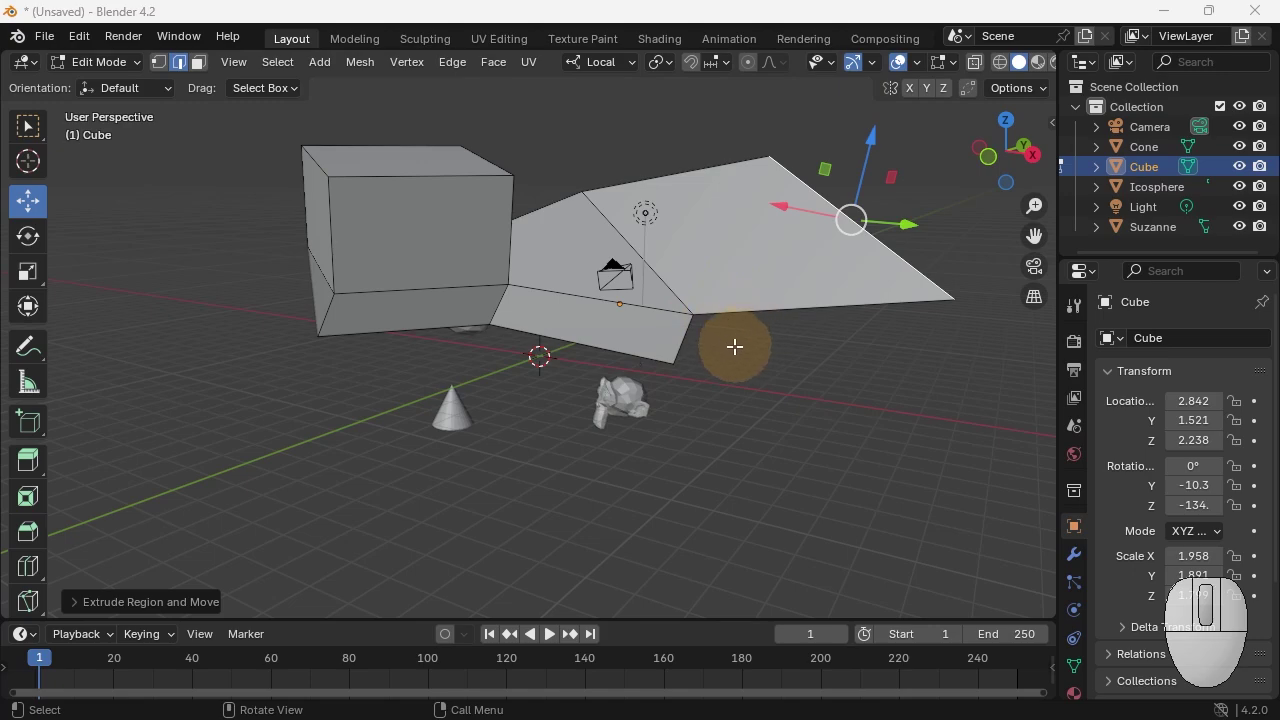
pyautogui.moveTo(706, 354)
pyautogui.mouseDown(button='middle')
pyautogui.moveTo(729, 351)
pyautogui.moveTo(551, 334)
pyautogui.moveTo(666, 381)
pyautogui.moveTo(537, 346)
pyautogui.moveTo(589, 371)
pyautogui.moveTo(688, 370)
pyautogui.mouseUp(button='middle')
pyautogui.moveTo(705, 326); pyautogui.dragTo(634, 318, button='middle')
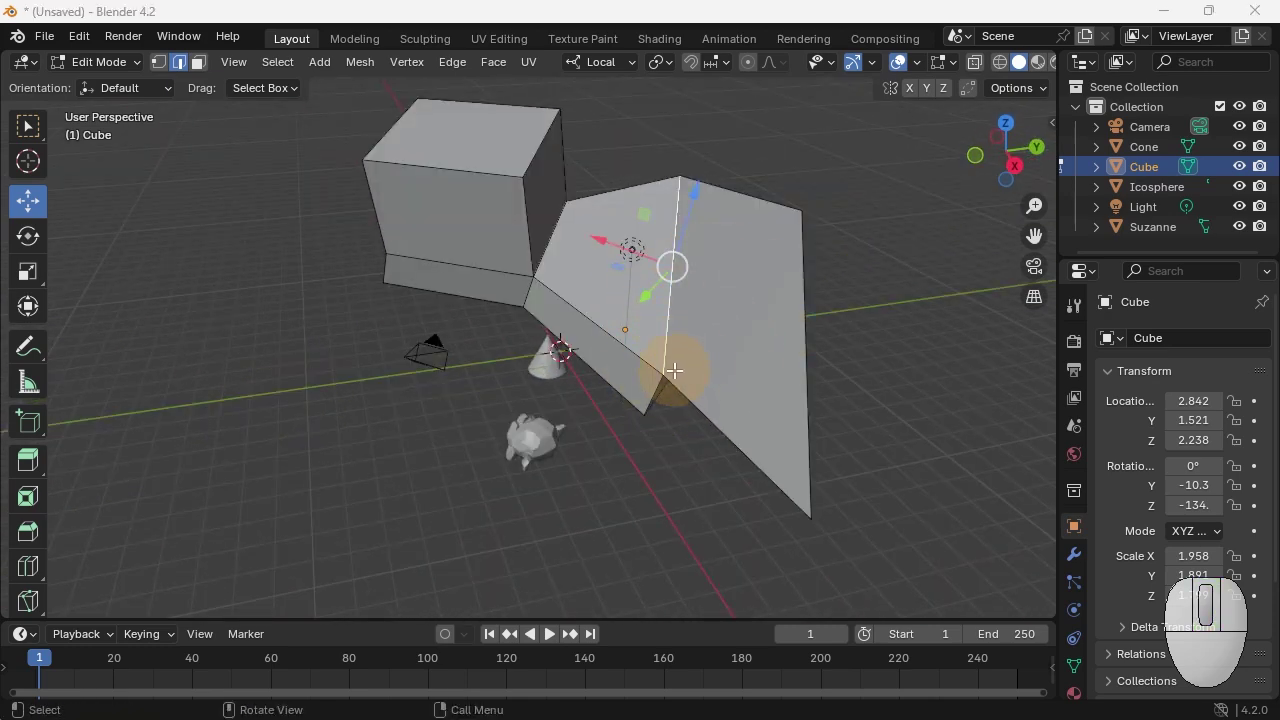
pyautogui.moveTo(712, 359)
pyautogui.mouseDown(button='middle')
pyautogui.moveTo(603, 331)
pyautogui.moveTo(560, 360)
pyautogui.moveTo(746, 403)
pyautogui.moveTo(682, 329)
pyautogui.moveTo(614, 331)
pyautogui.moveTo(766, 337)
pyautogui.moveTo(737, 360)
pyautogui.moveTo(722, 343)
pyautogui.mouseUp(button='middle')
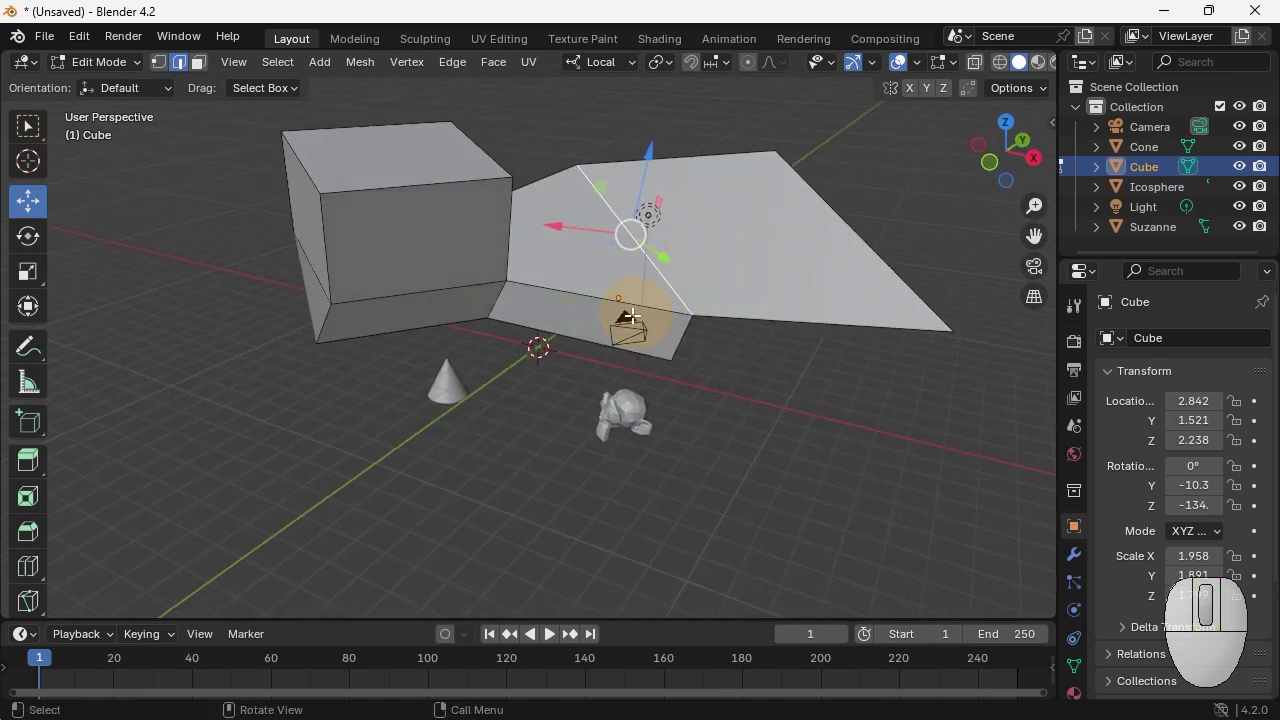
pyautogui.moveTo(761, 341); pyautogui.dragTo(743, 318, button='middle')
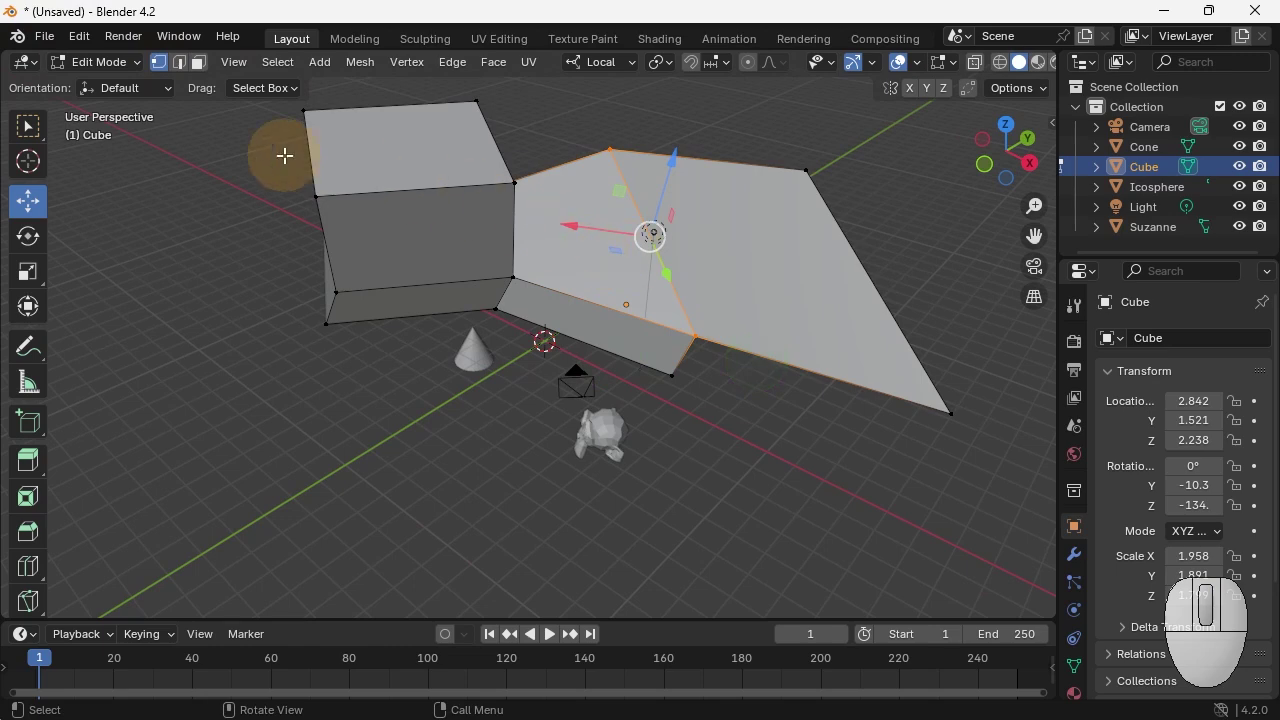
# Step: Delete the triangular face with Only Faces and orbit to inspect the resulting hole
pyautogui.click(198, 62)
pyautogui.click(620, 270)
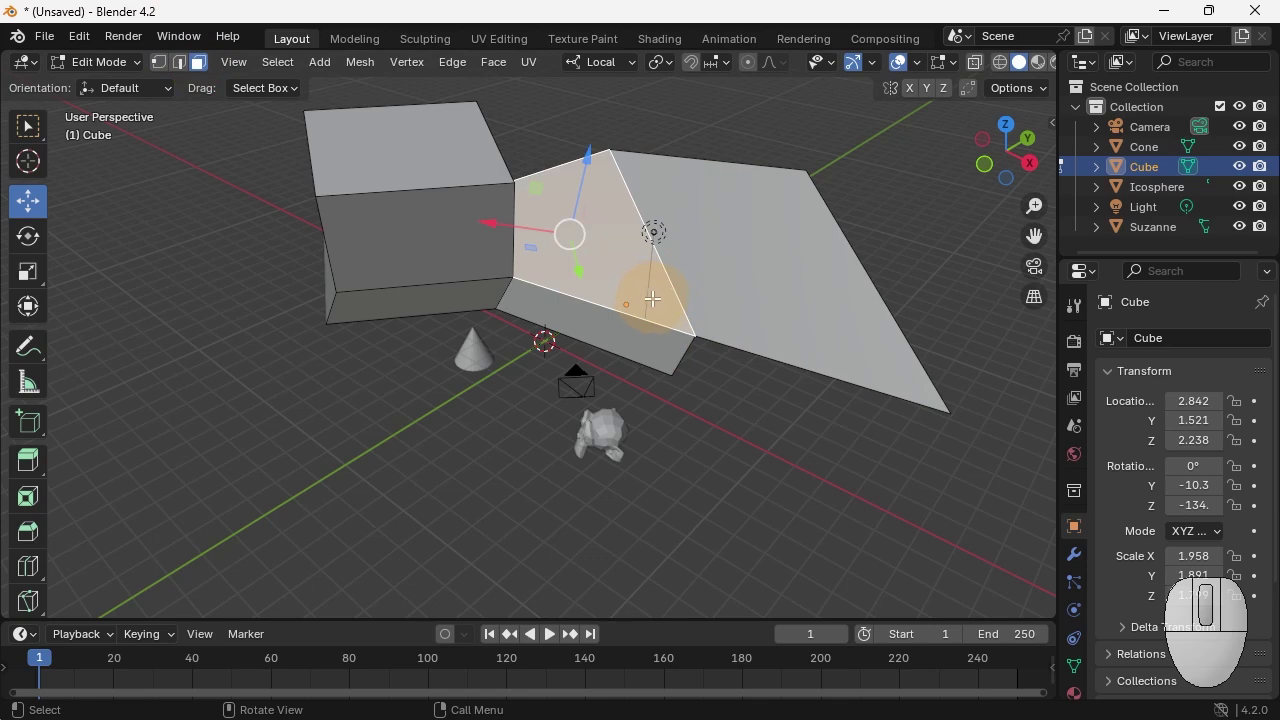
pyautogui.press('x')
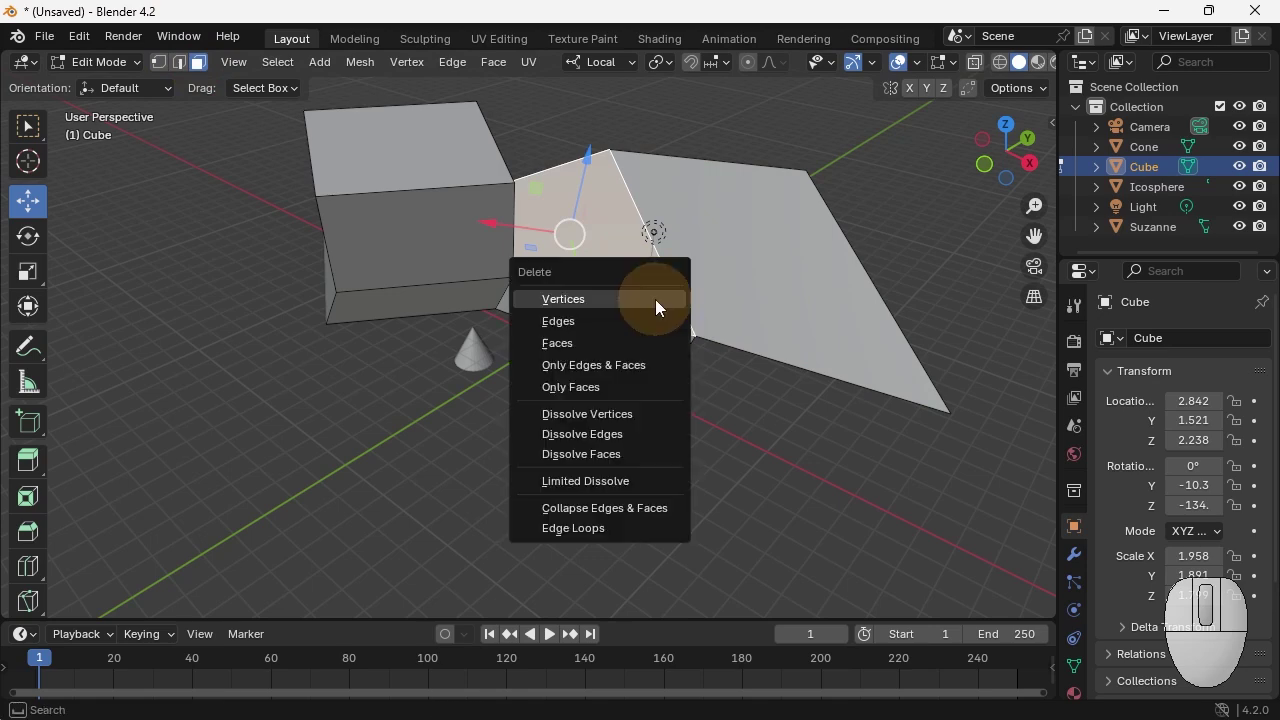
pyautogui.click(594, 387)
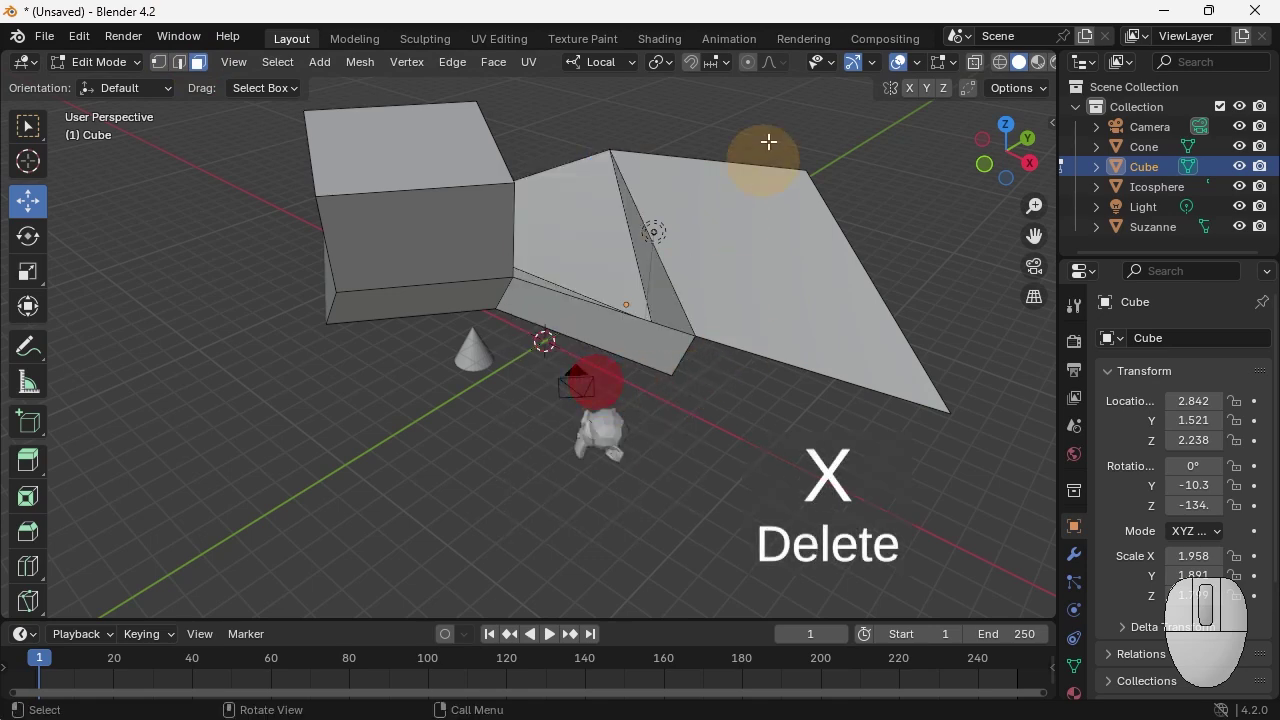
pyautogui.moveTo(741, 253); pyautogui.dragTo(597, 170, button='middle')
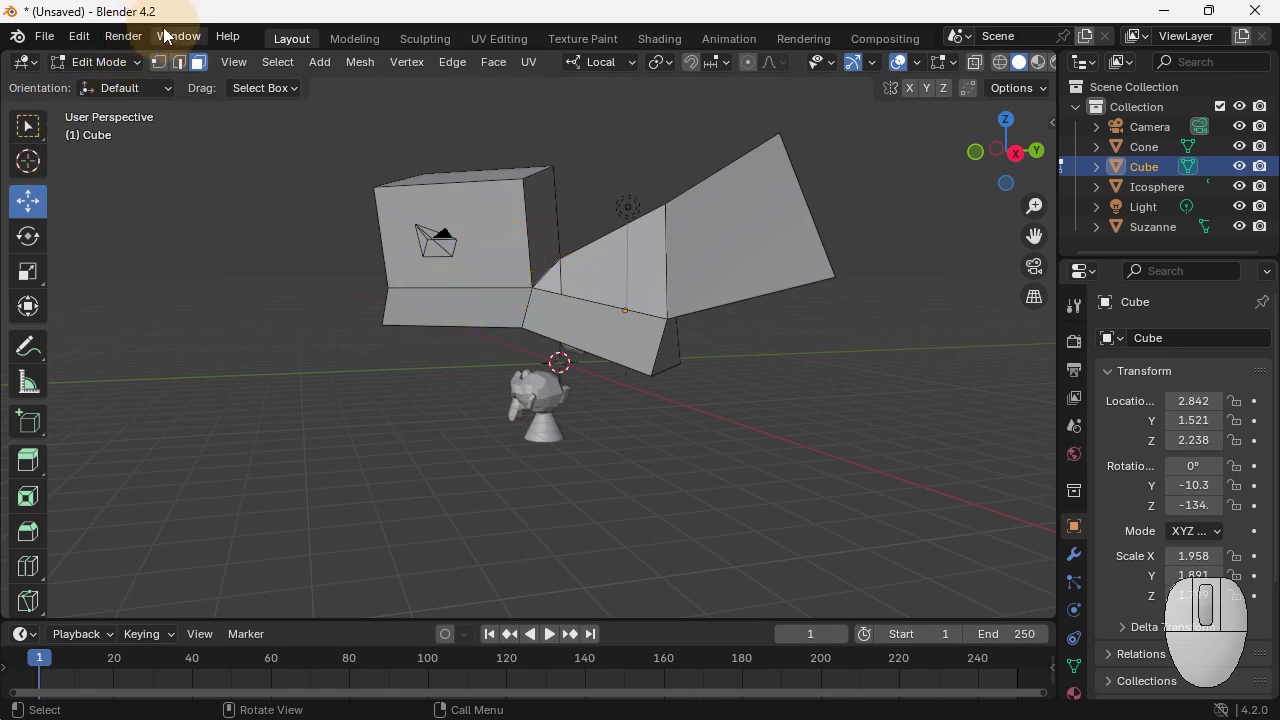
# Step: Return to Object Mode, select the Cone and frame the view on it
pyautogui.click(130, 62)
pyautogui.click(115, 83)
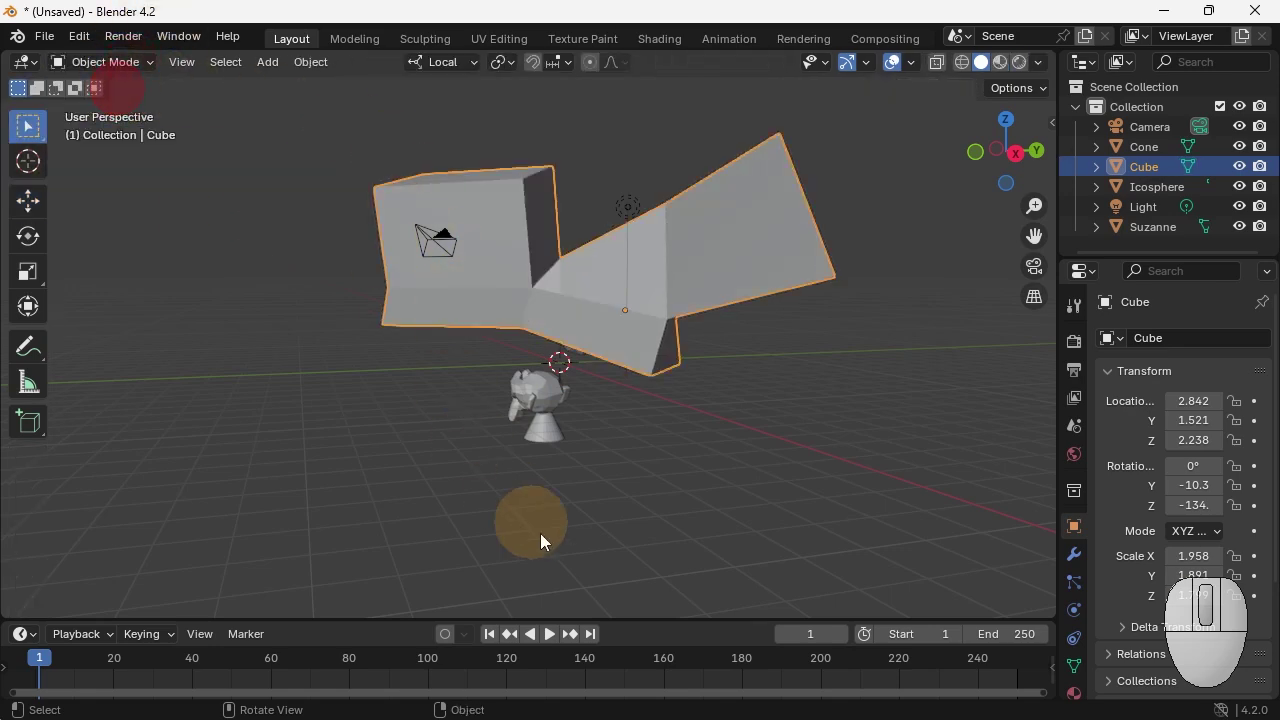
pyautogui.click(545, 396)
pyautogui.moveTo(428, 429); pyautogui.dragTo(626, 457, button='middle')
pyautogui.click(361, 449)
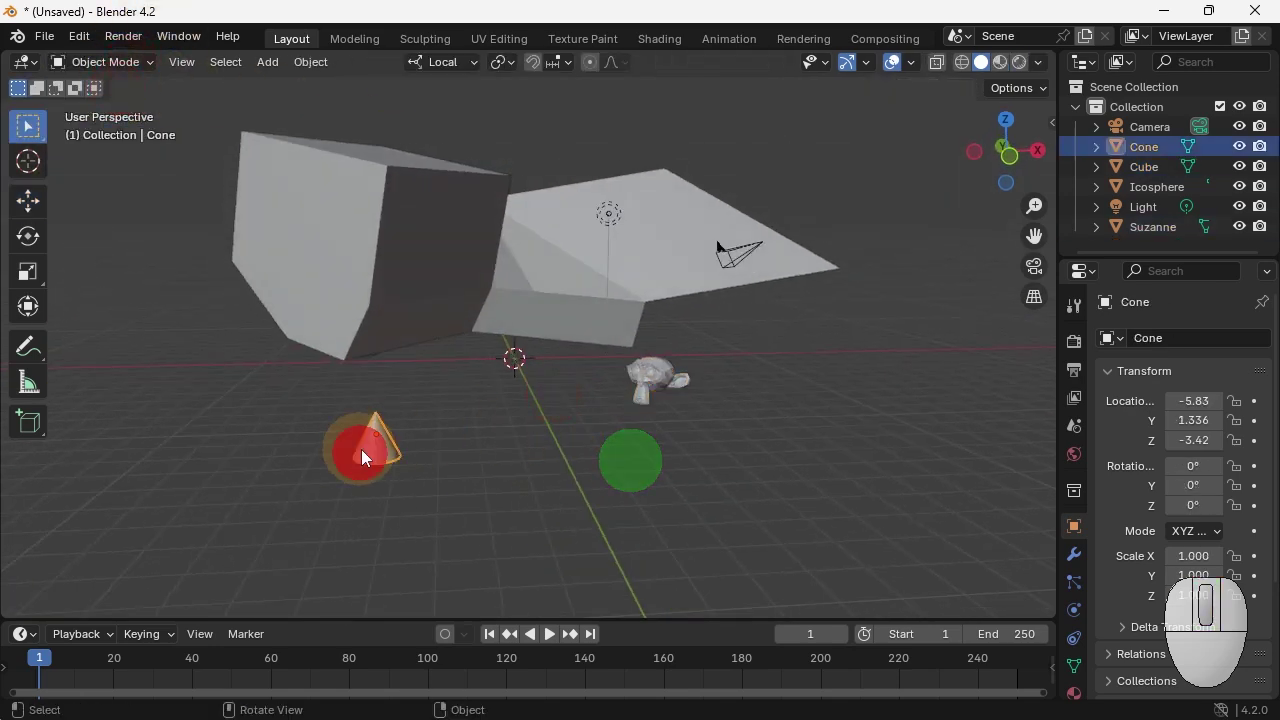
pyautogui.press('KP_Decimal')
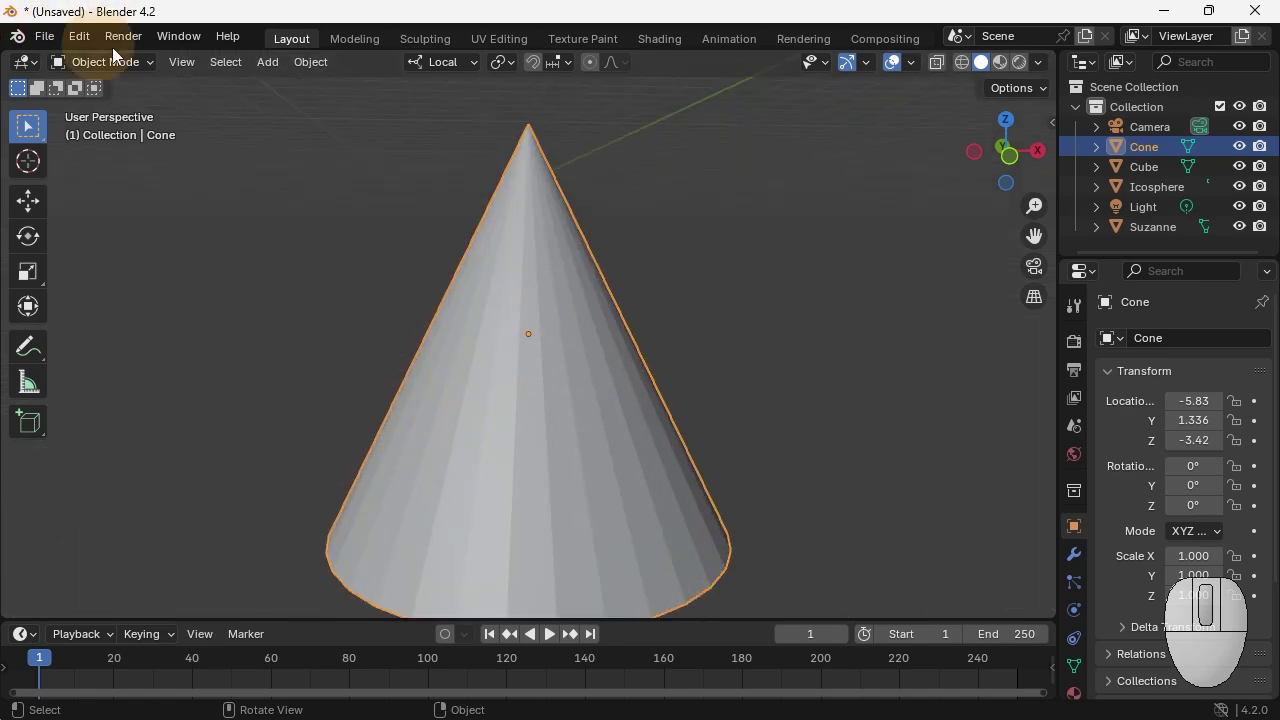
# Step: In Edit Mode, pull one of the cone's side faces up and to the right
pyautogui.click(153, 62)
pyautogui.click(116, 106)
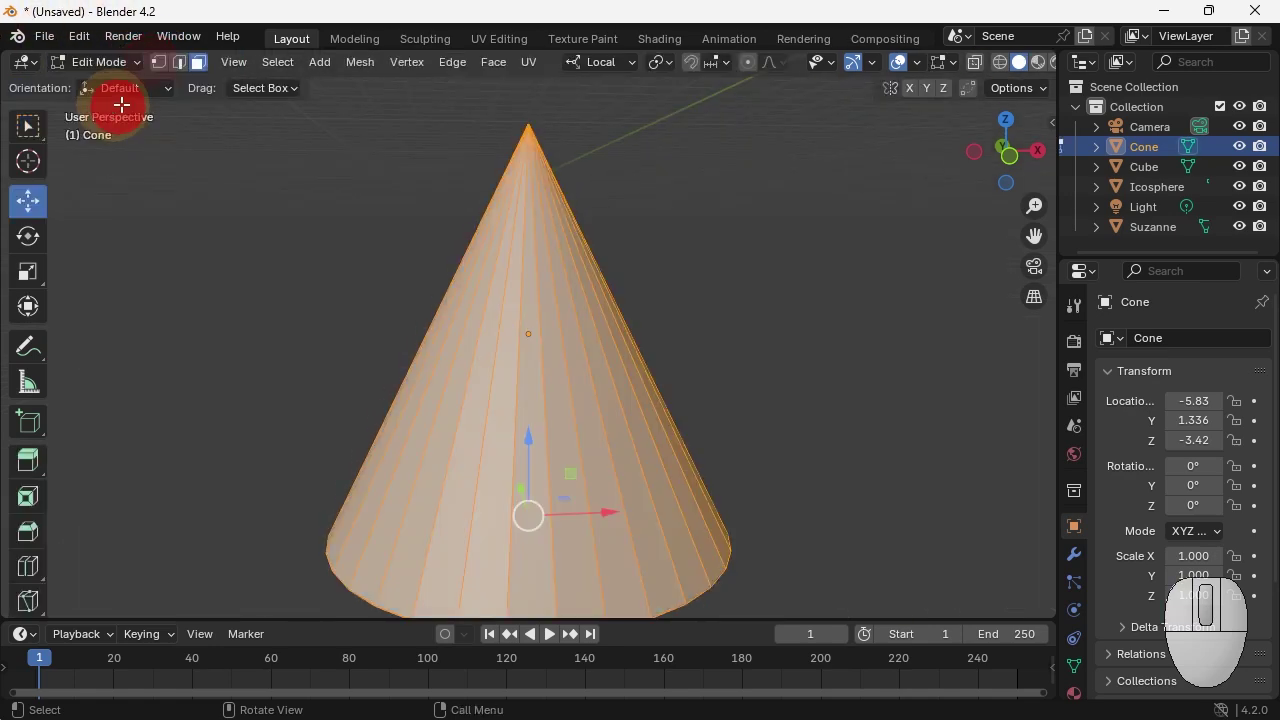
pyautogui.click(602, 437)
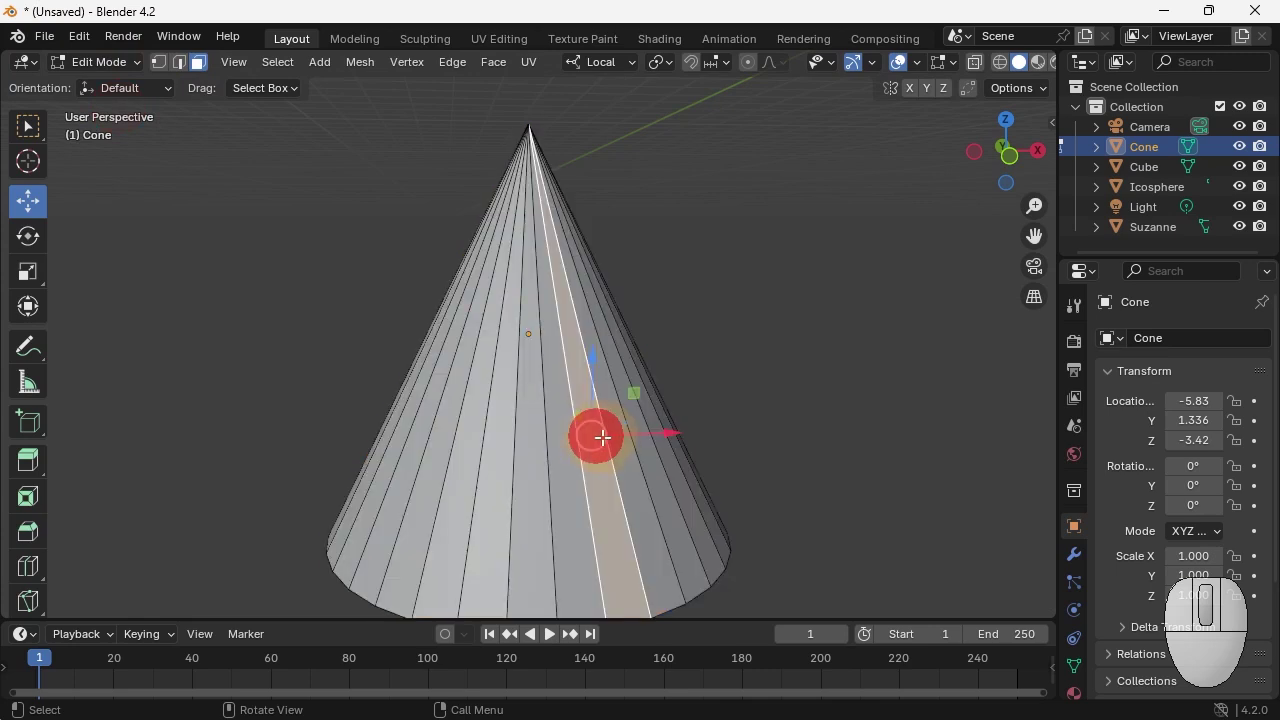
pyautogui.moveTo(613, 430); pyautogui.dragTo(782, 390)
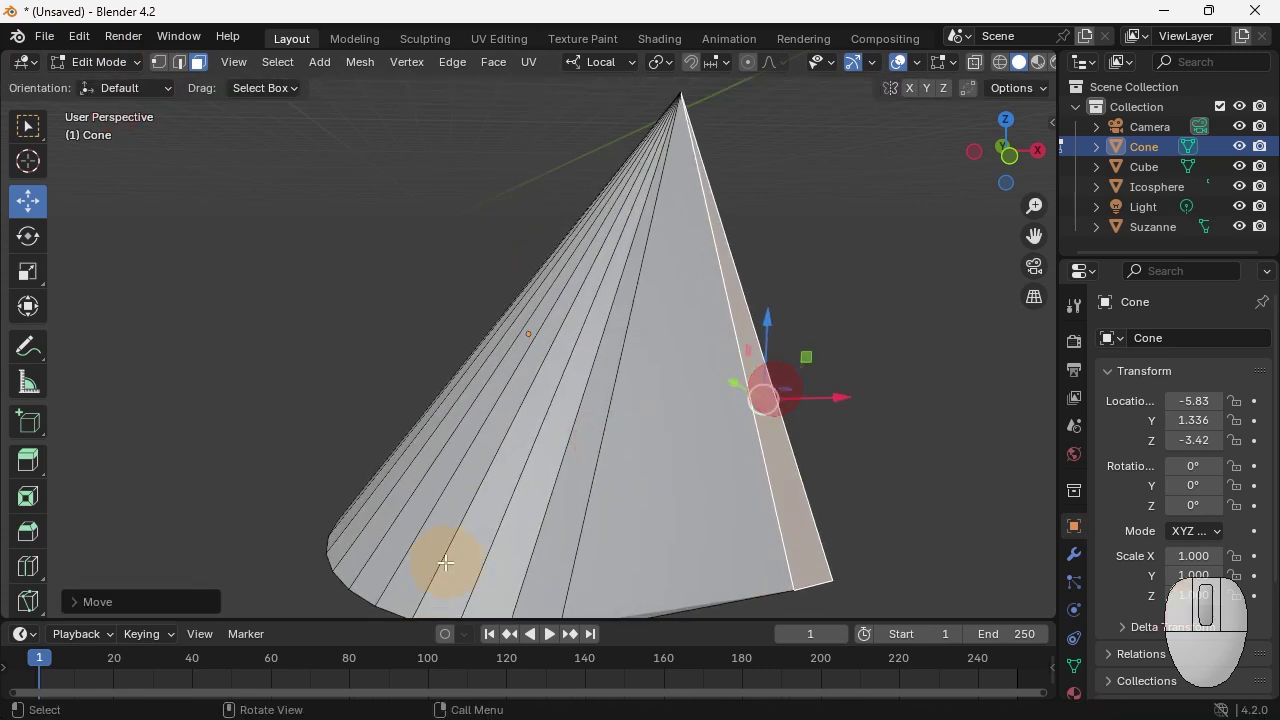